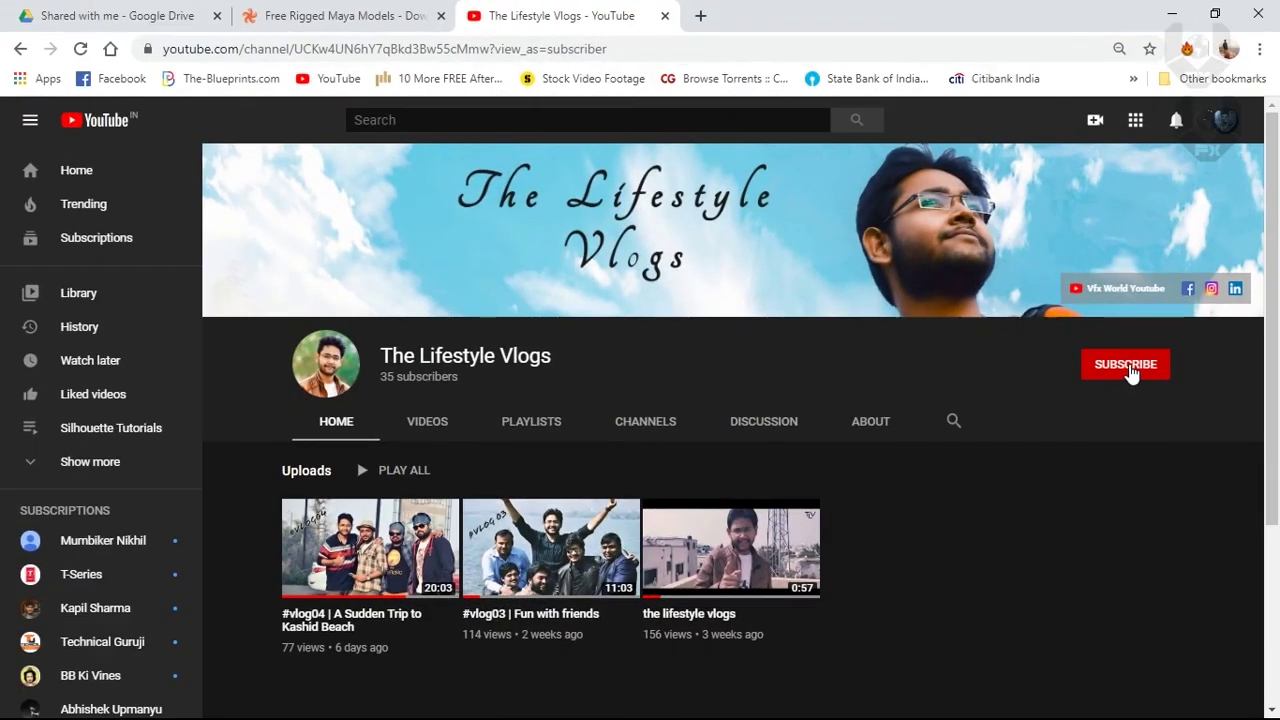
- Subscribe to The Lifestyle Vlogs channel and set its notifications to All
click(1131, 370)
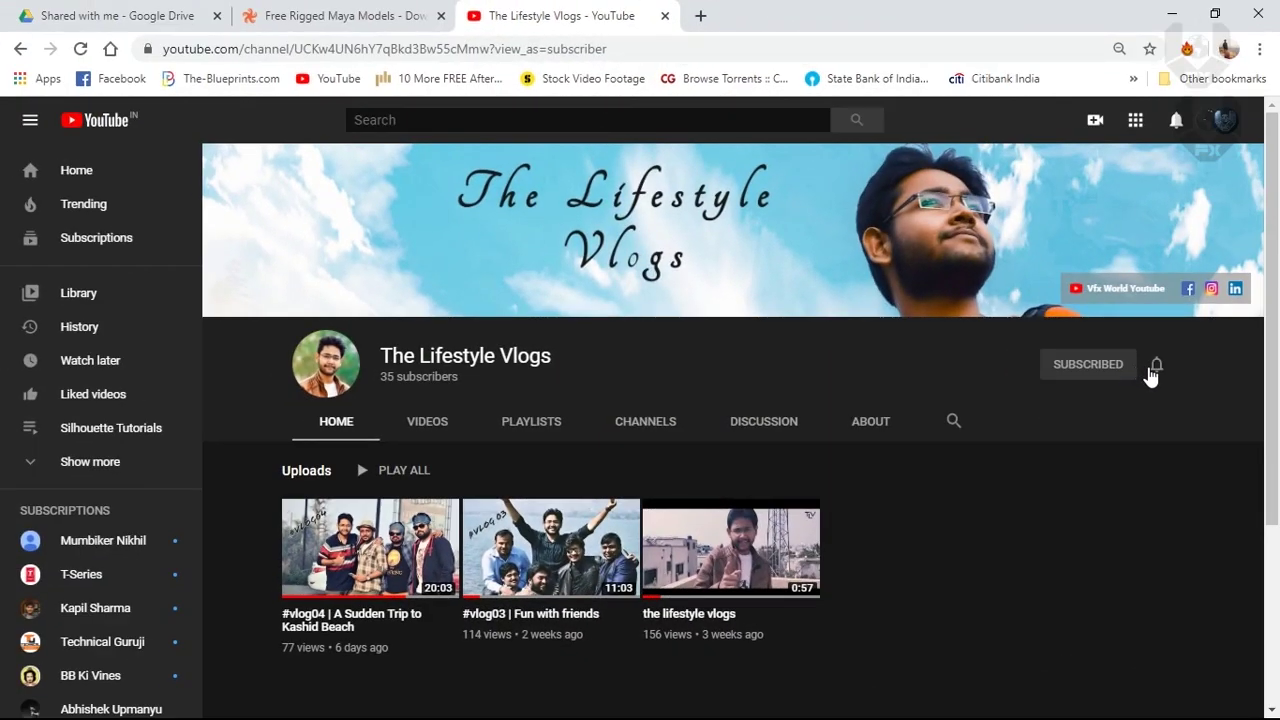
click(1157, 366)
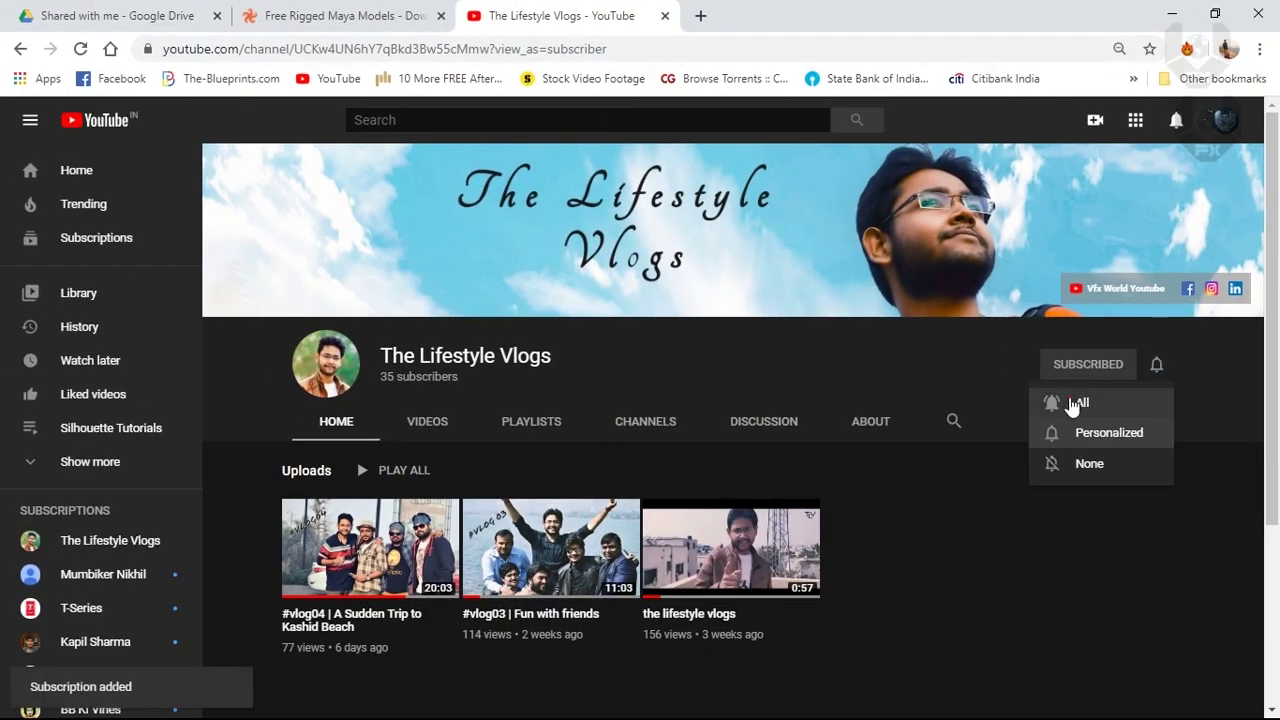
click(1072, 401)
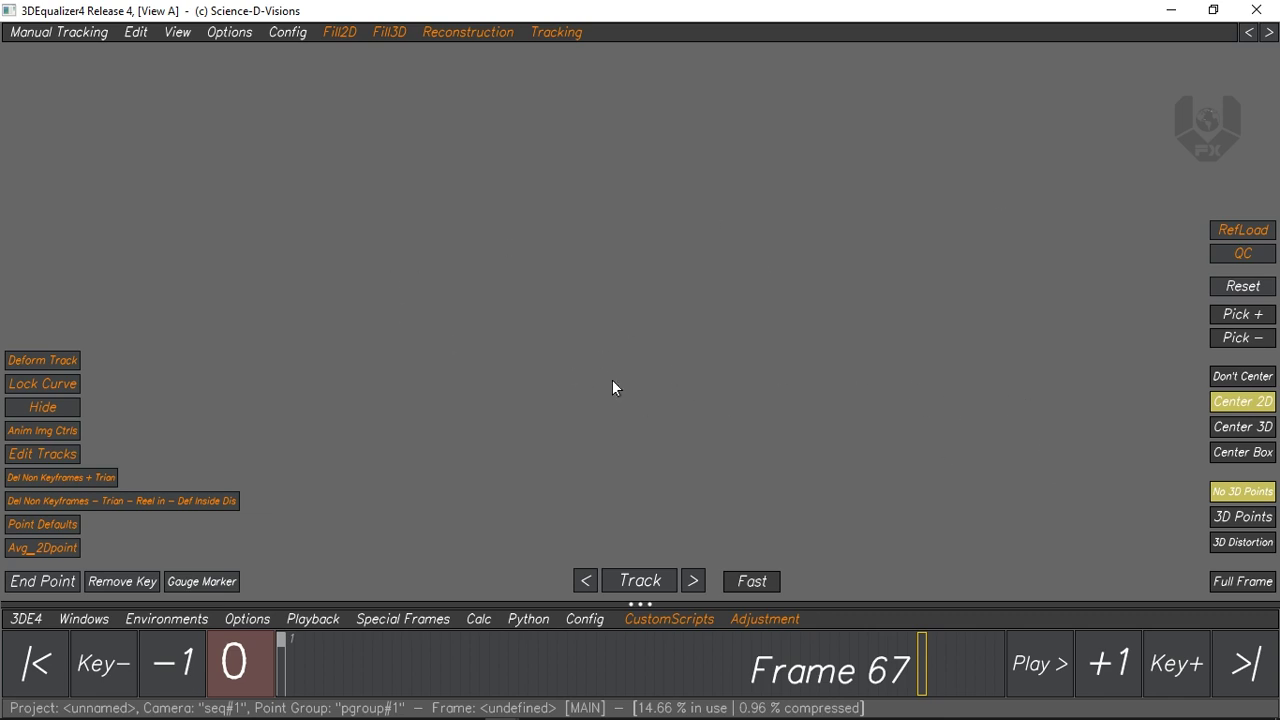
- Switch to 3DEqualizer4, load the environment with the object, point and deviation browsers plus Attribute Editor, and widen the side panes
click(158, 620)
click(145, 451)
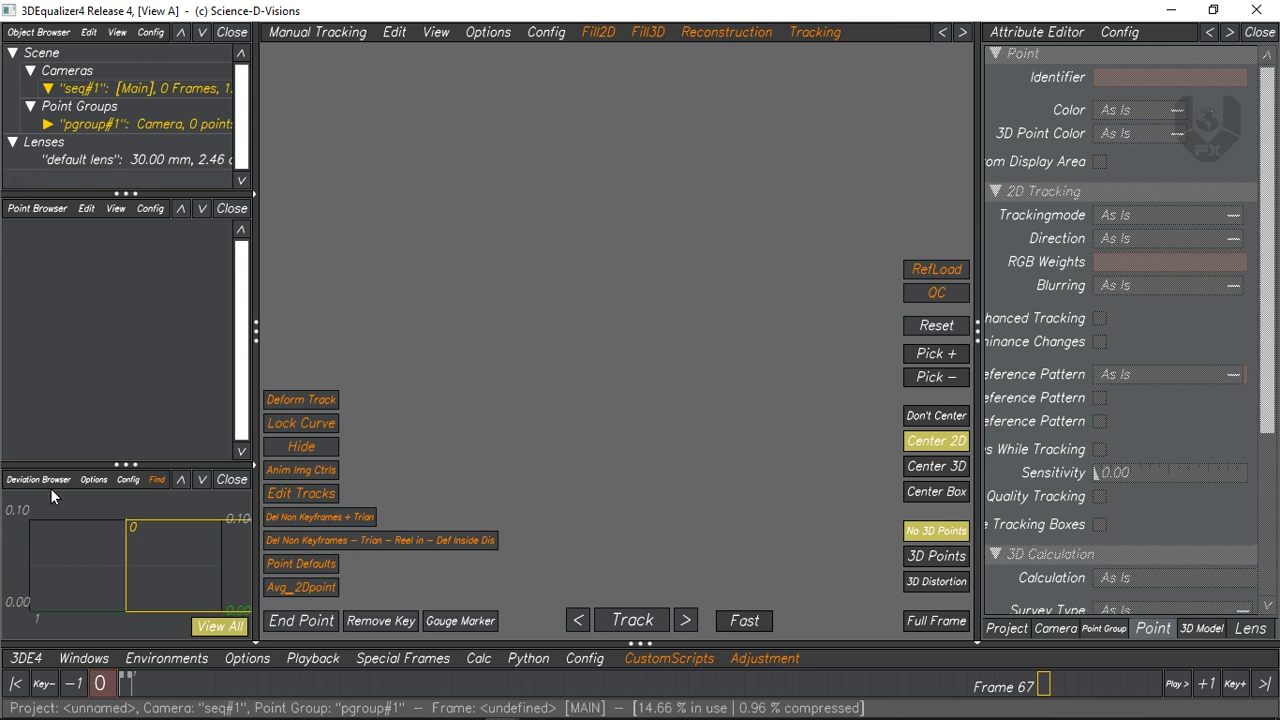
drag(978, 214, 950, 222)
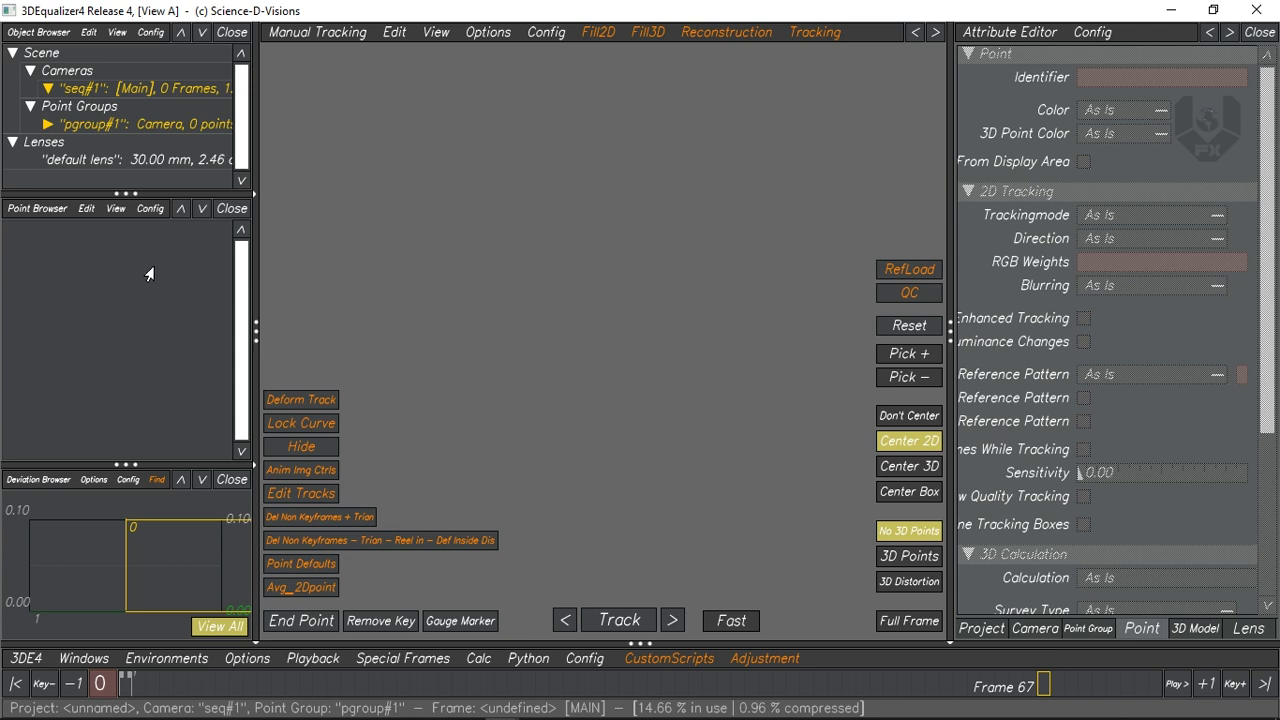
drag(256, 124, 311, 124)
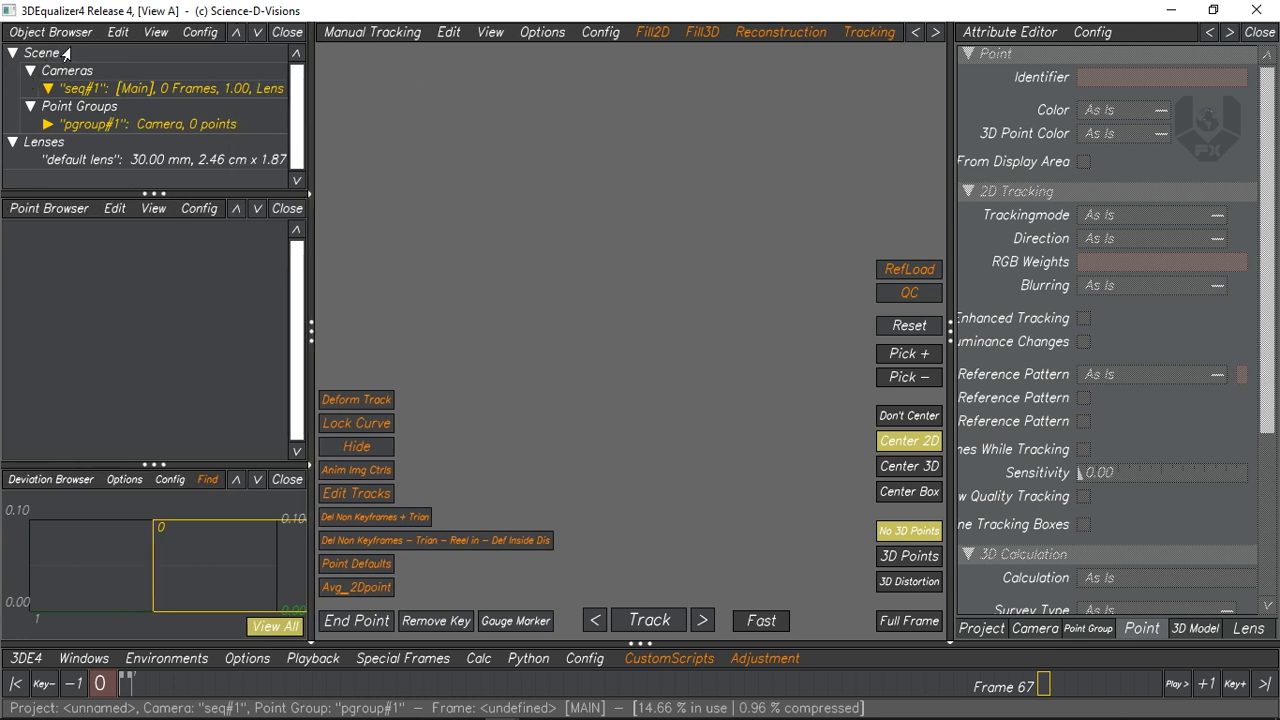
- Select the seq#1 camera and resize the panes so its attributes have more room than the browsers
click(96, 90)
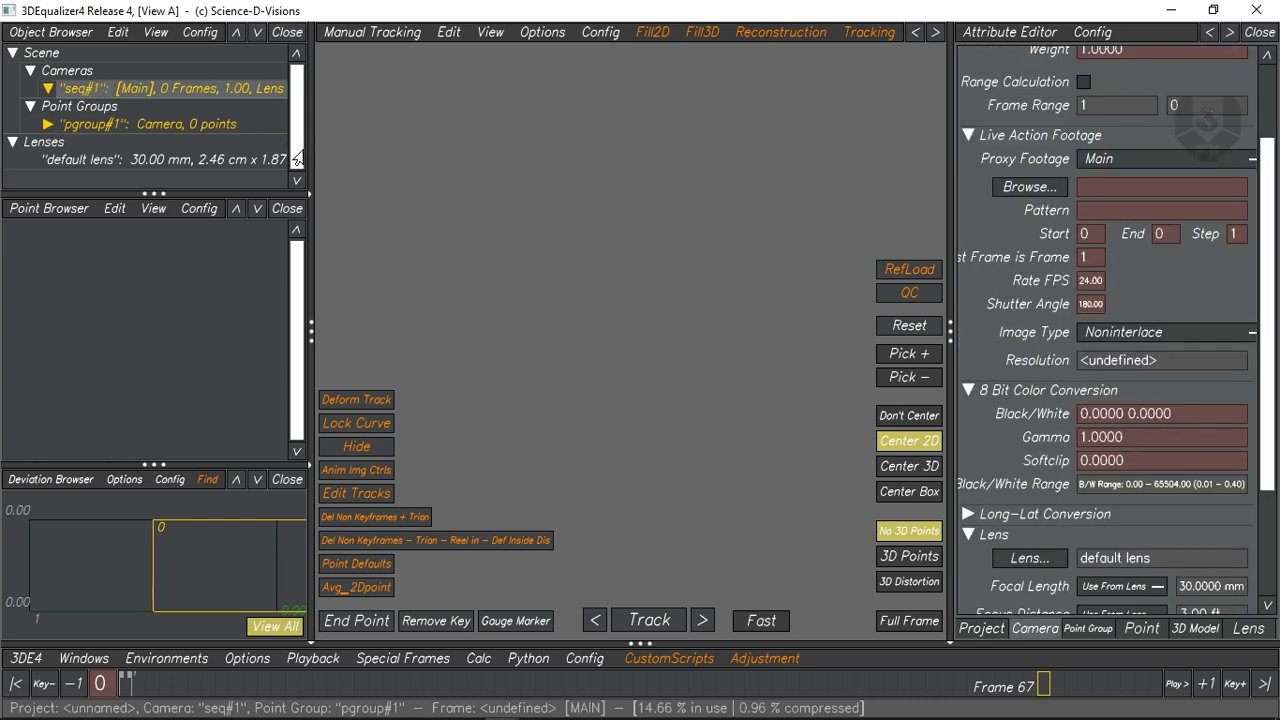
drag(311, 150, 267, 151)
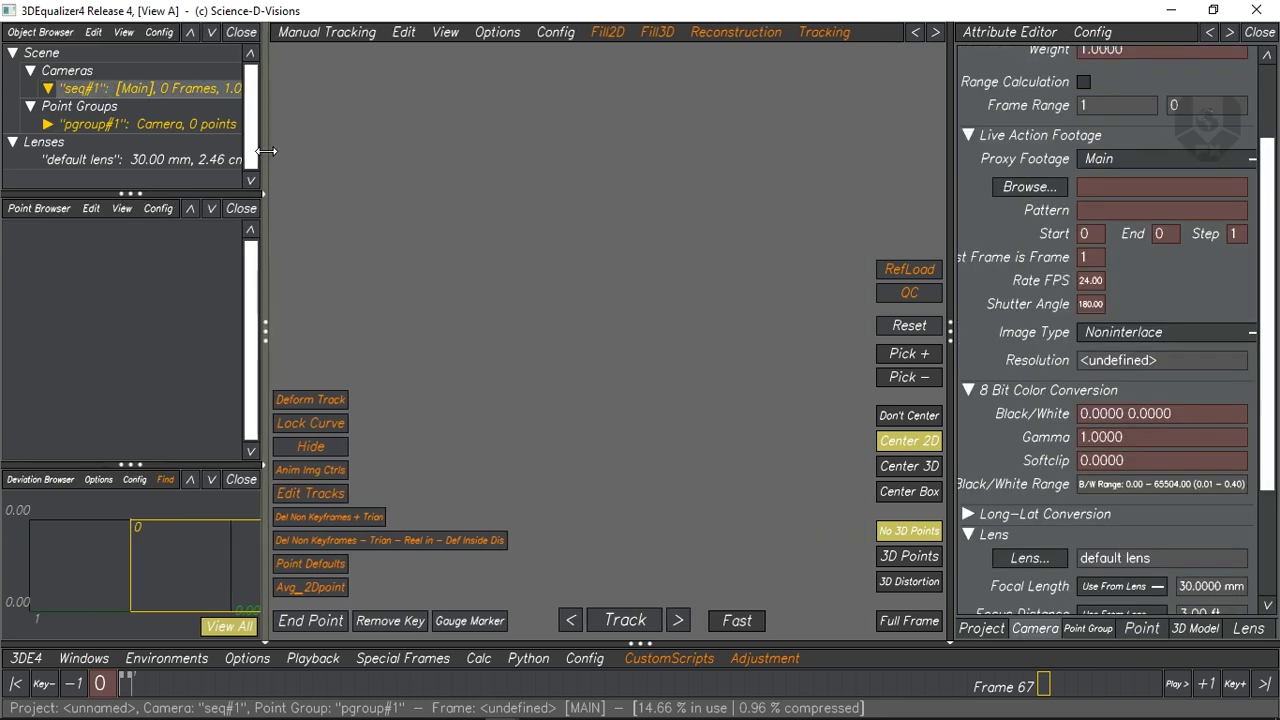
click(86, 91)
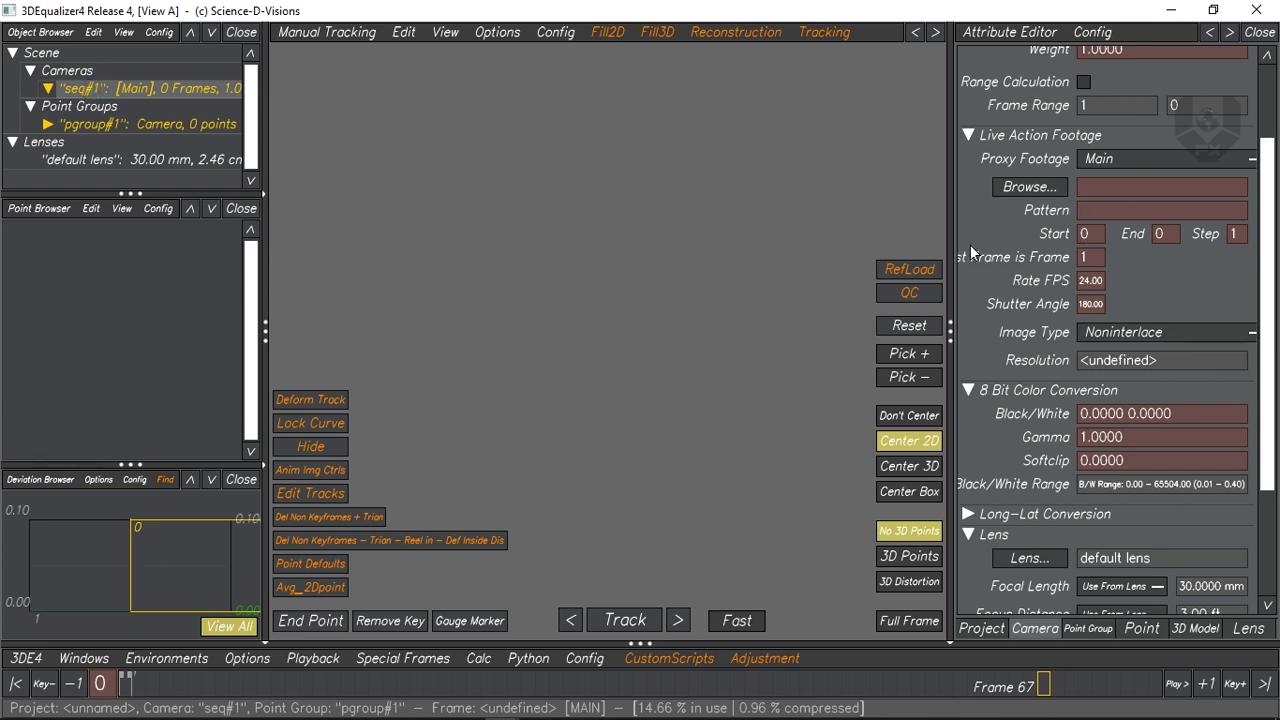
drag(951, 249, 903, 245)
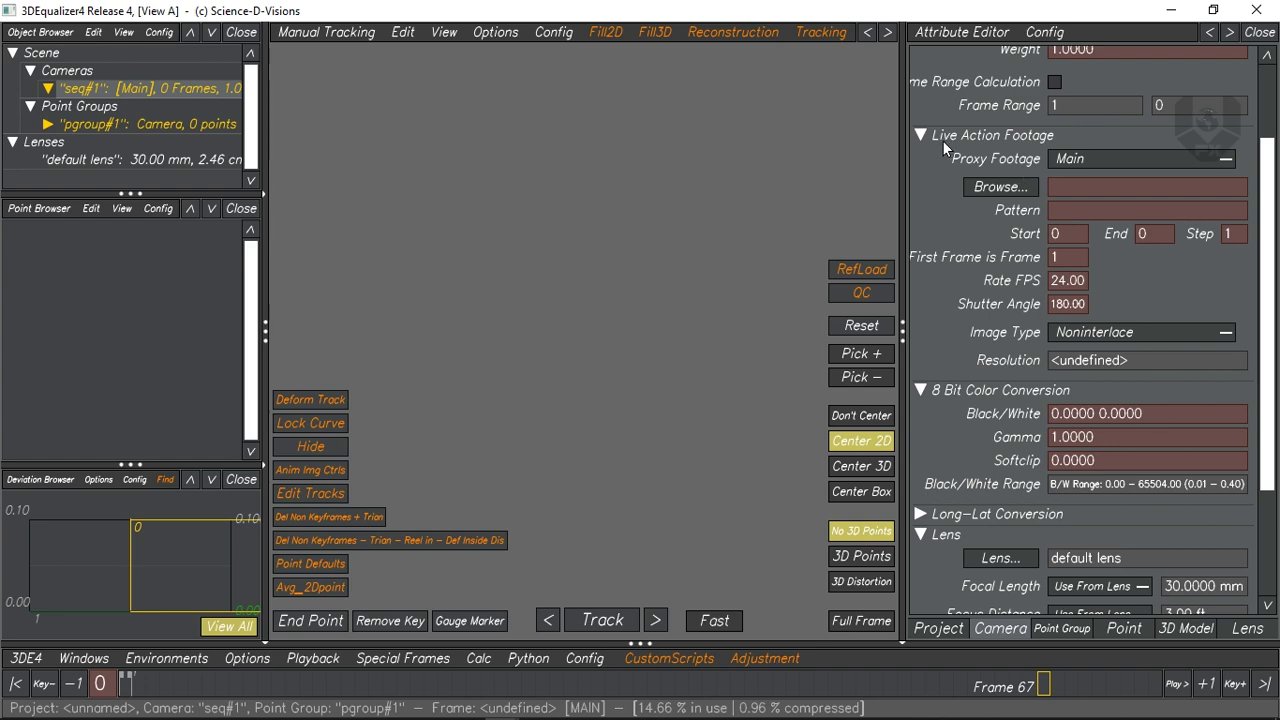
- Load the render2.0001.exr [1-75] sequence from the equlizer basic\footage1 folder as the camera's live action footage
click(986, 186)
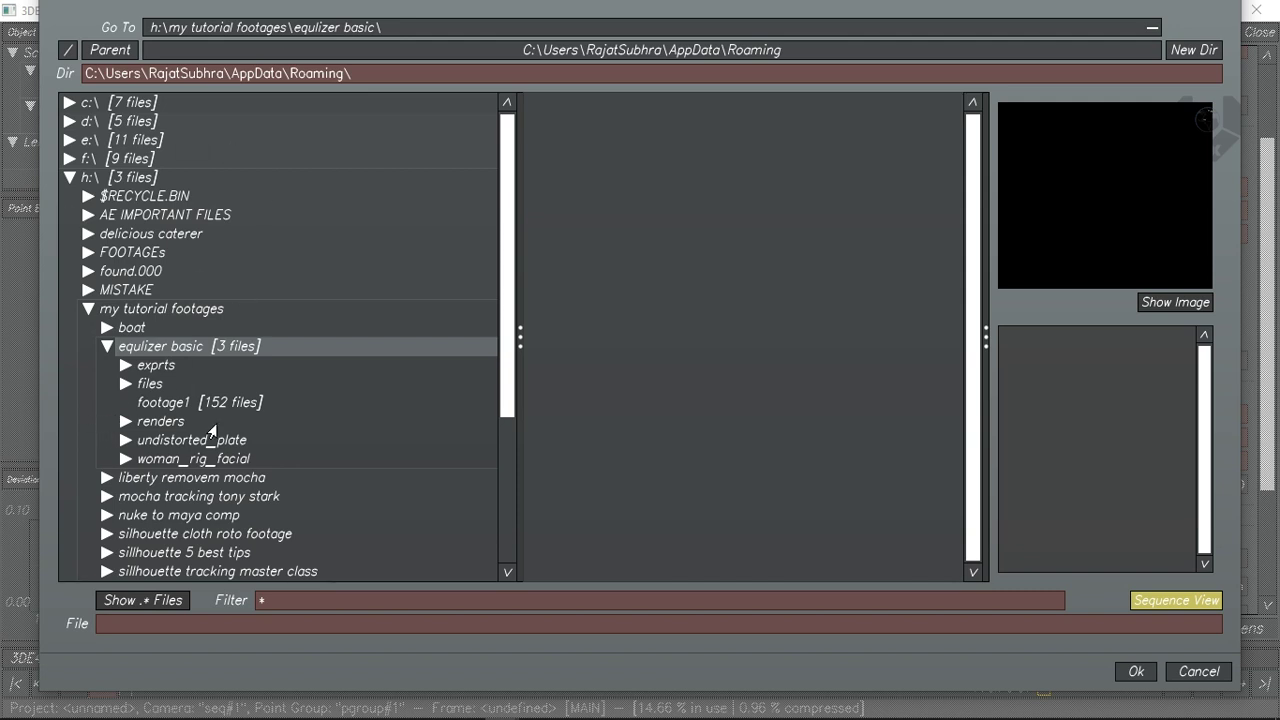
mouse_move(503, 387)
mouse_down()
mouse_move(496, 440)
mouse_move(492, 394)
mouse_up()
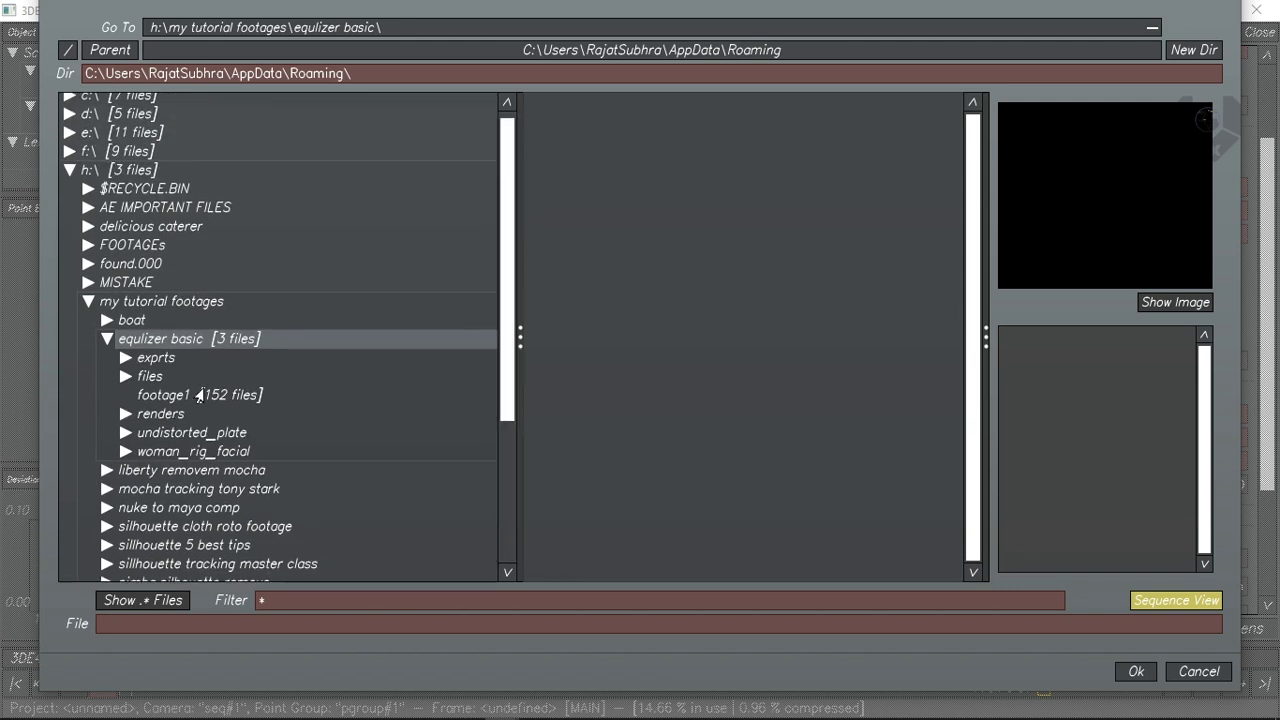
click(183, 398)
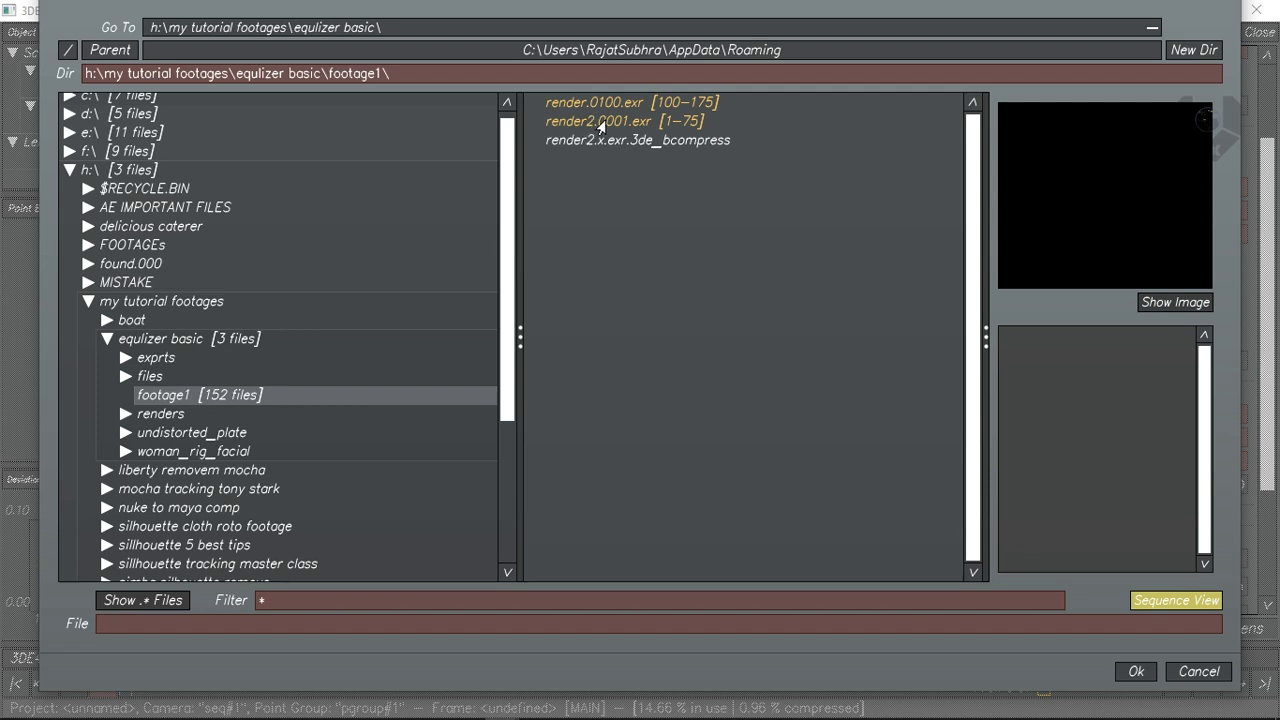
click(593, 124)
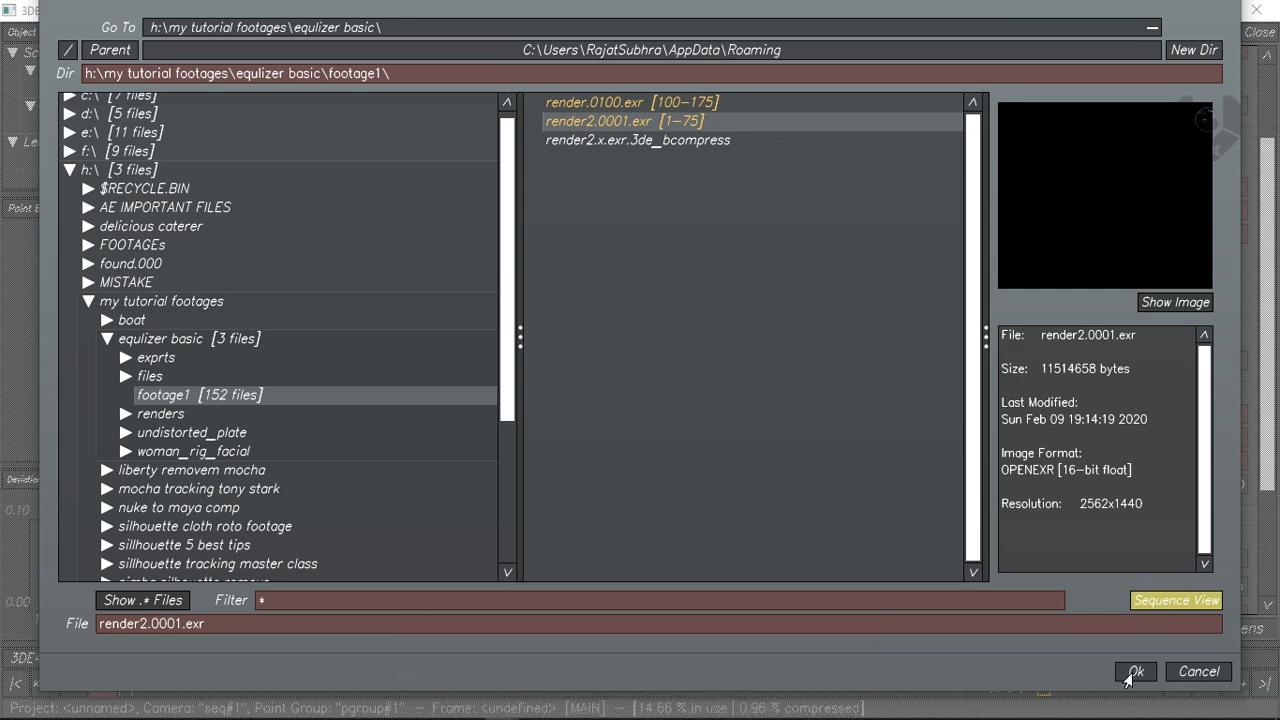
click(1135, 673)
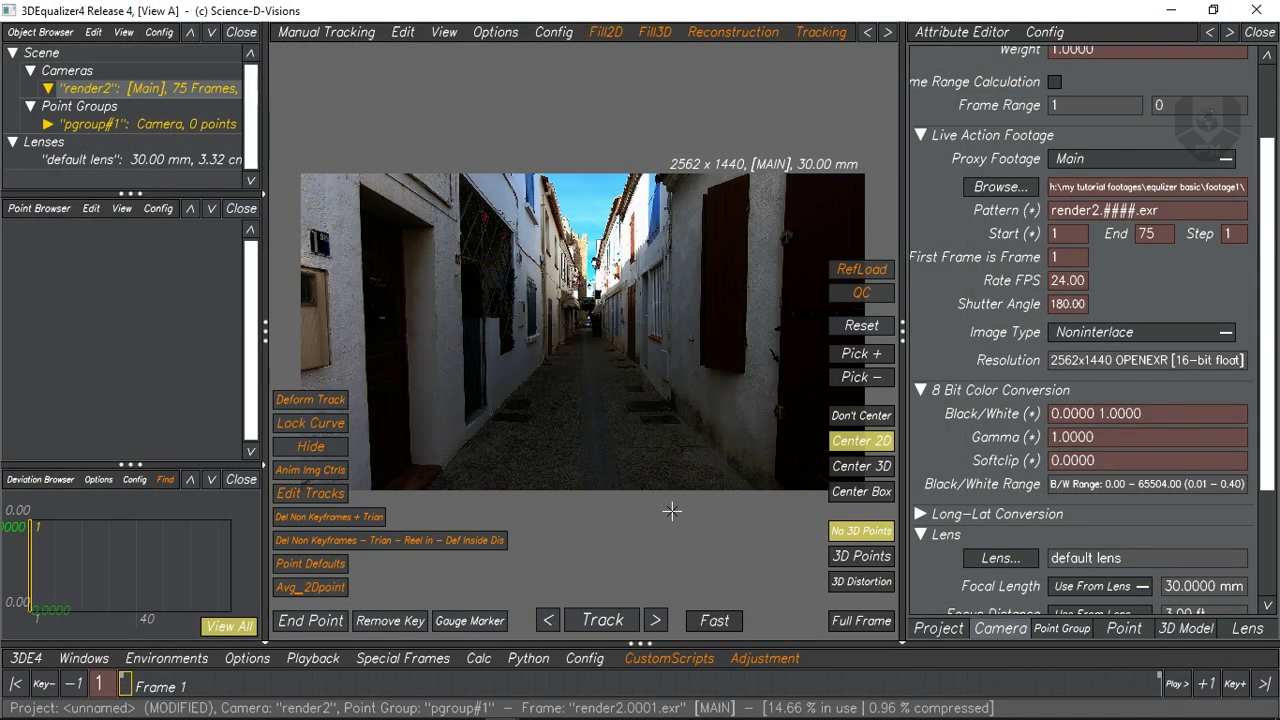
- Widen the image view slightly and set the camera's 8 bit color conversion gamma to 2.2
scroll(597, 339, up, 2)
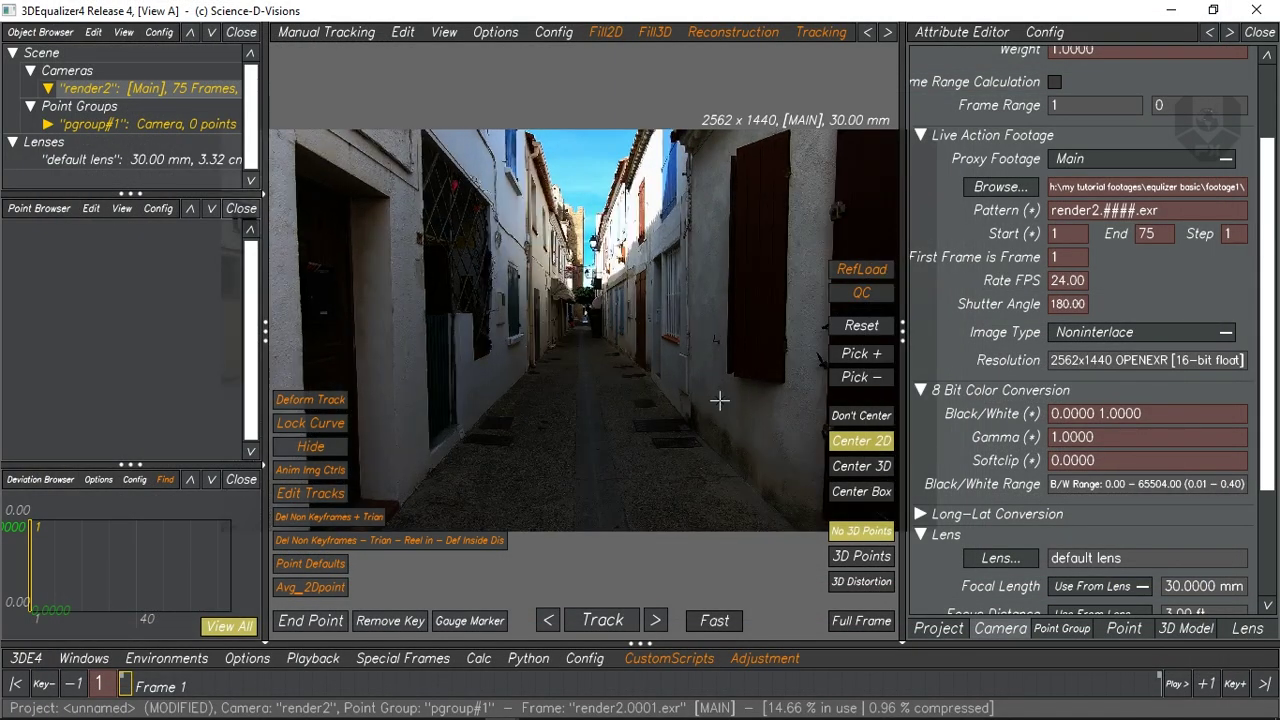
scroll(543, 360, up, 1)
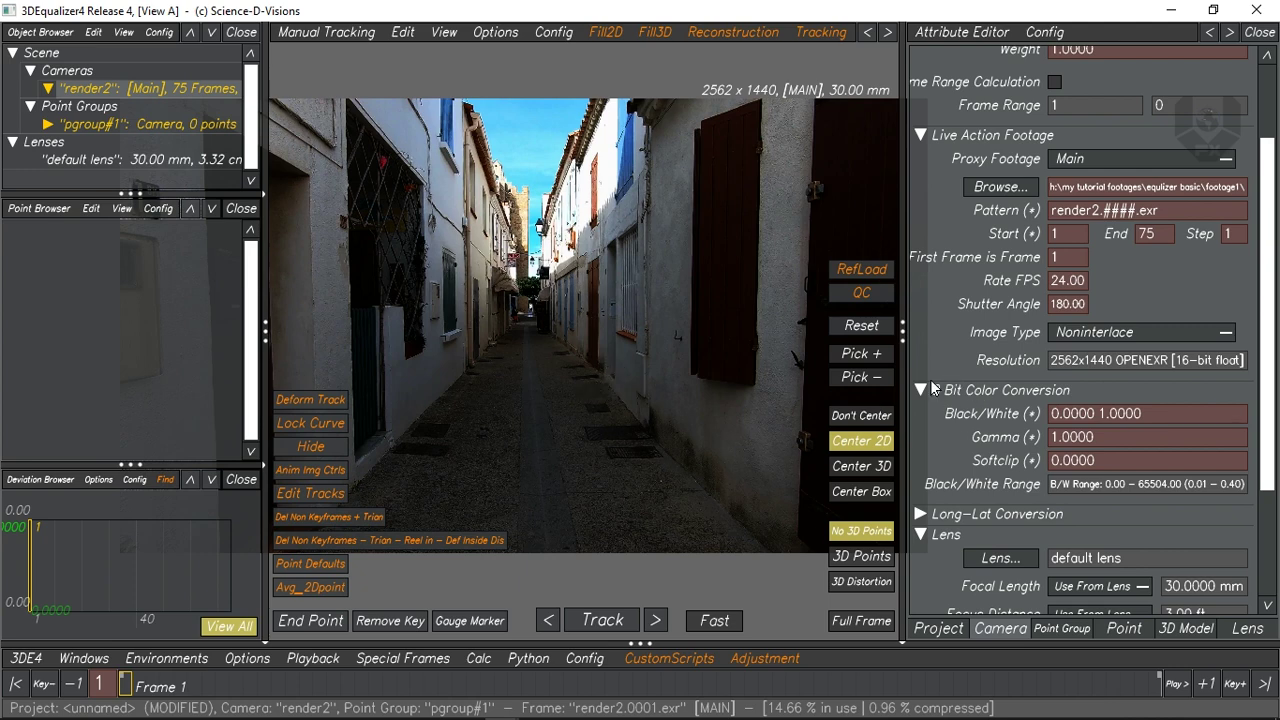
drag(903, 385, 933, 385)
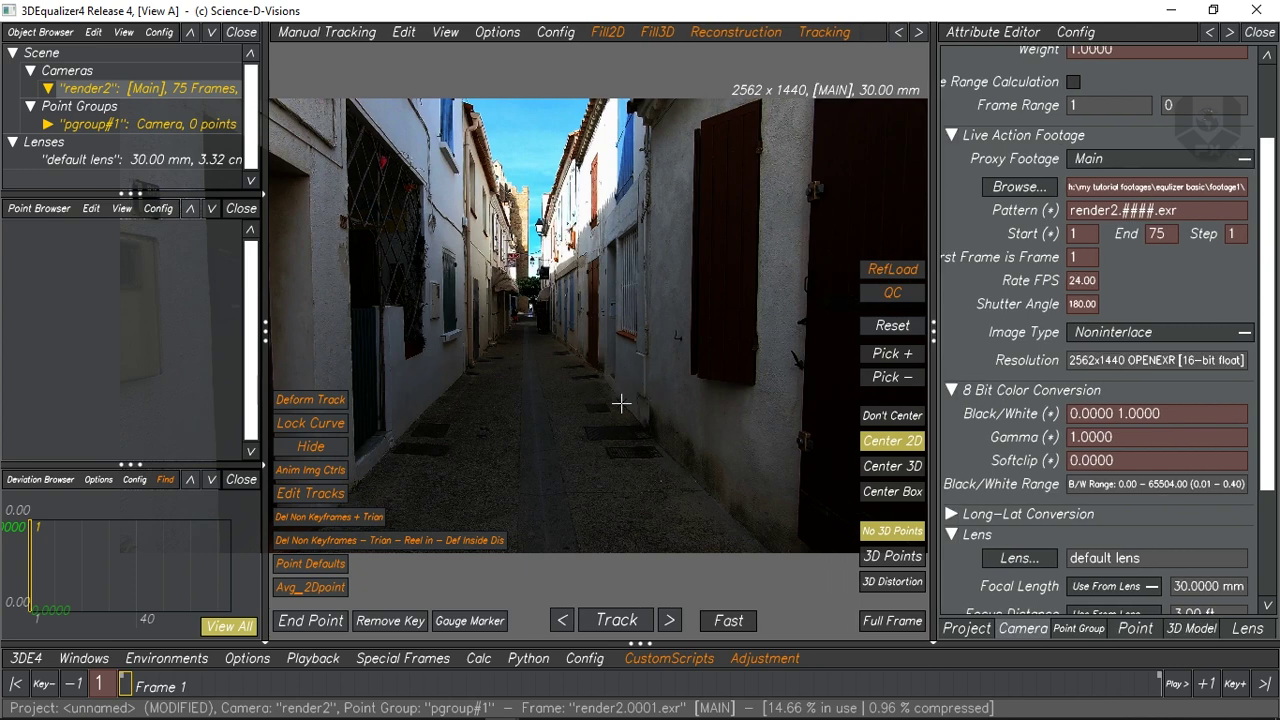
middle_drag(622, 401, 574, 417)
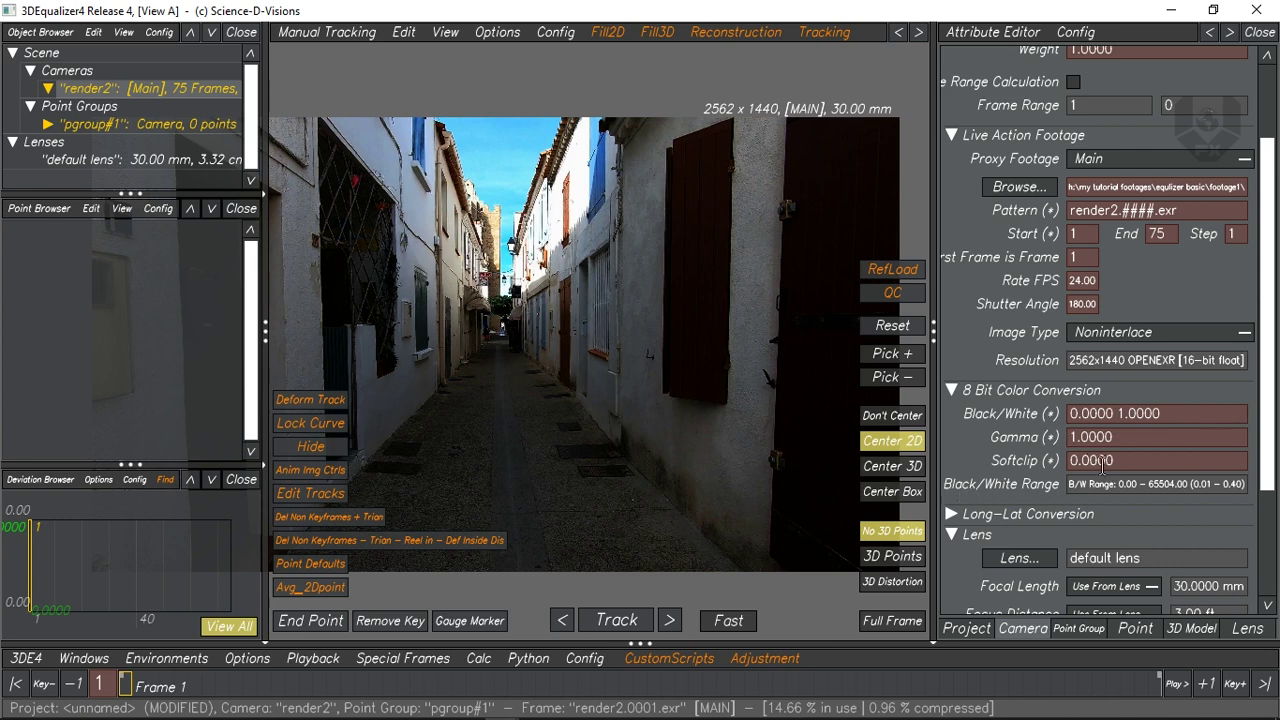
scroll(1105, 461, up, 3)
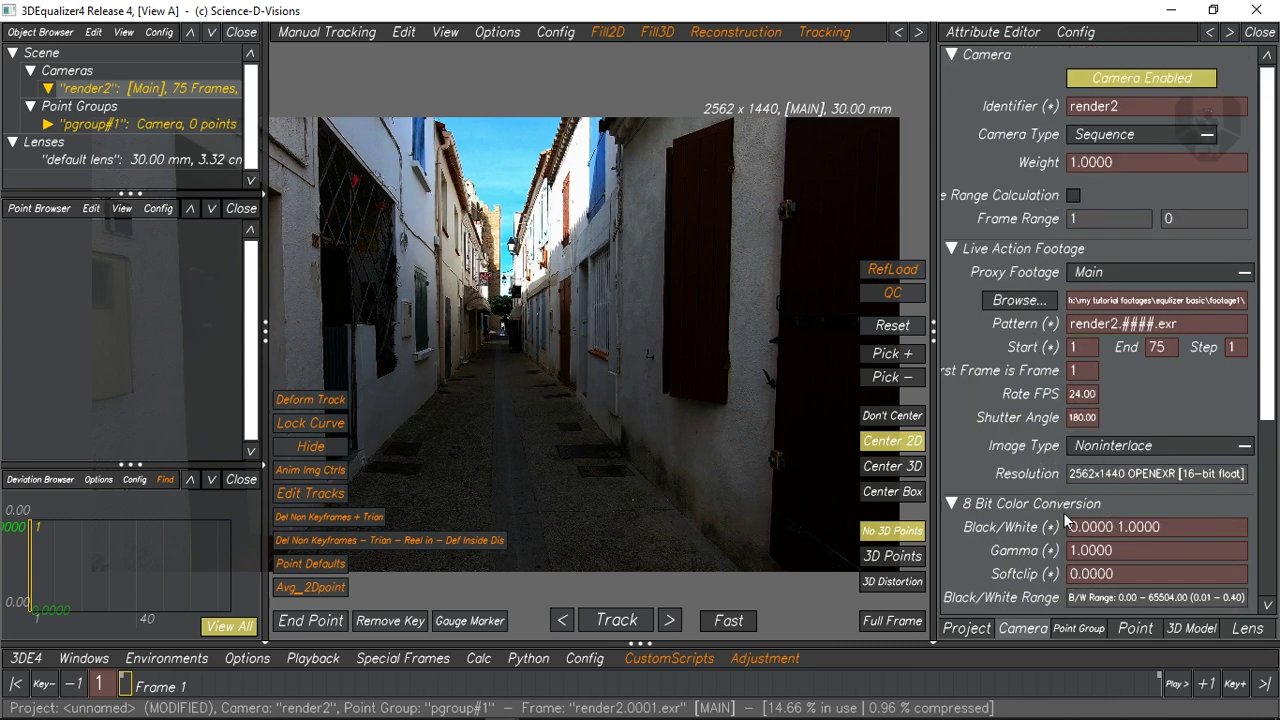
scroll(1030, 560, down, 5)
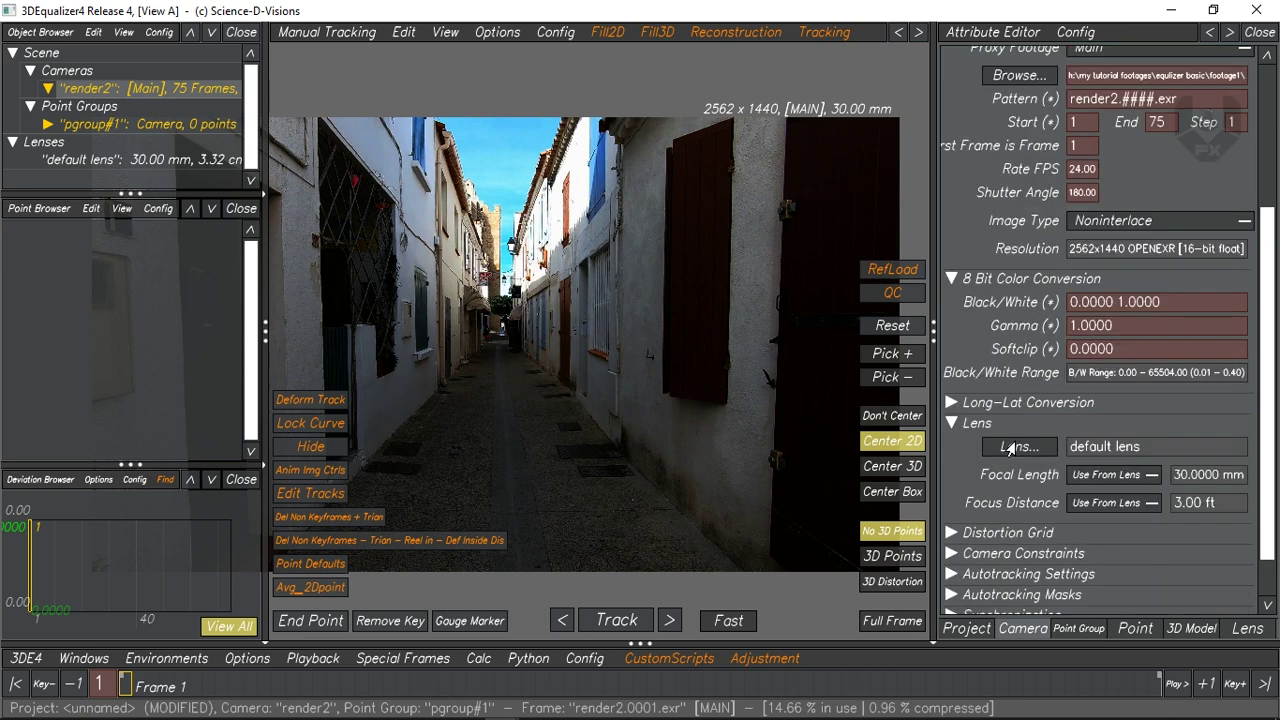
scroll(1136, 376, up, 1)
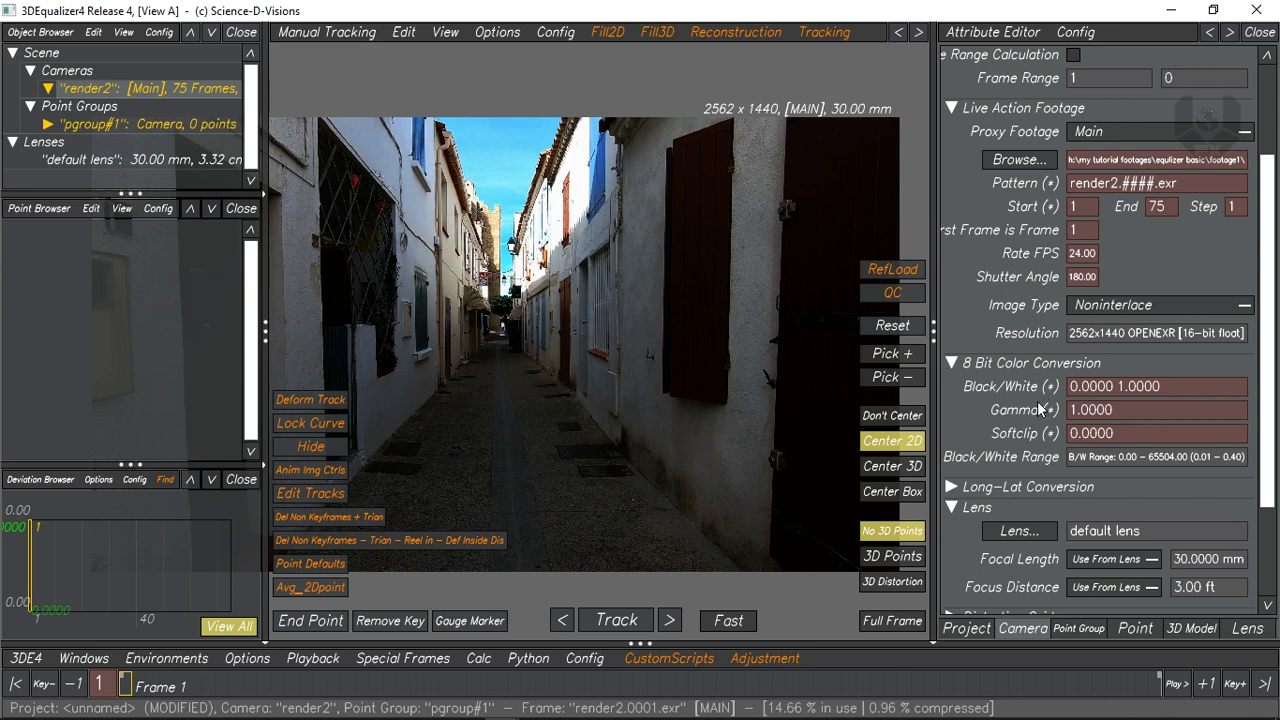
click(1113, 412)
text(2.2)
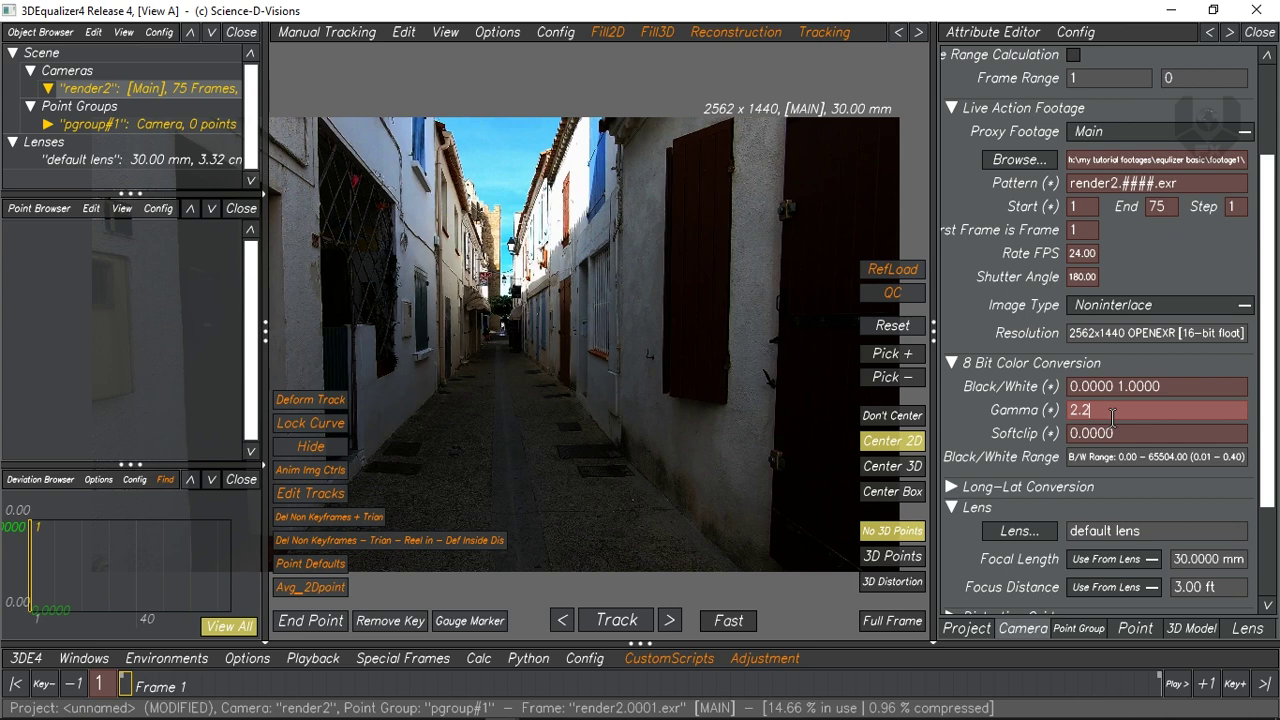
key(Return)
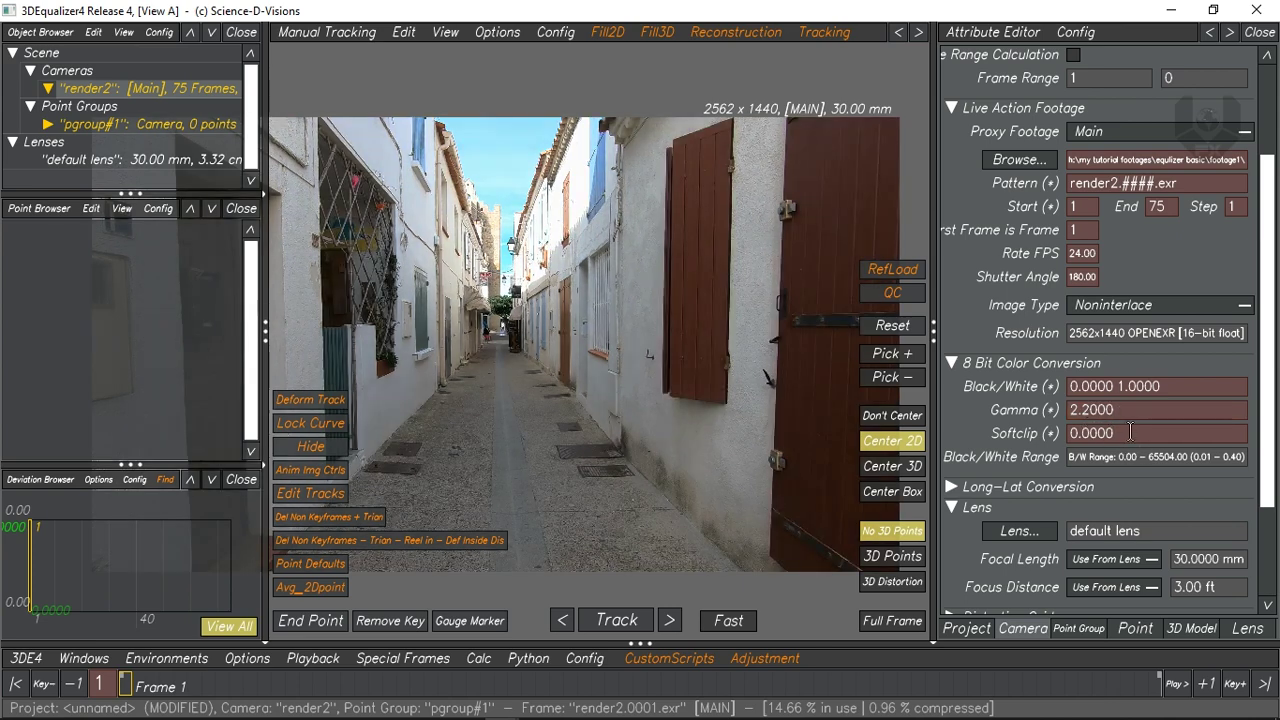
- Set the softclip of the camera's 8 bit color conversion to 1
drag(1130, 432, 968, 430)
text(1)
key(Return)
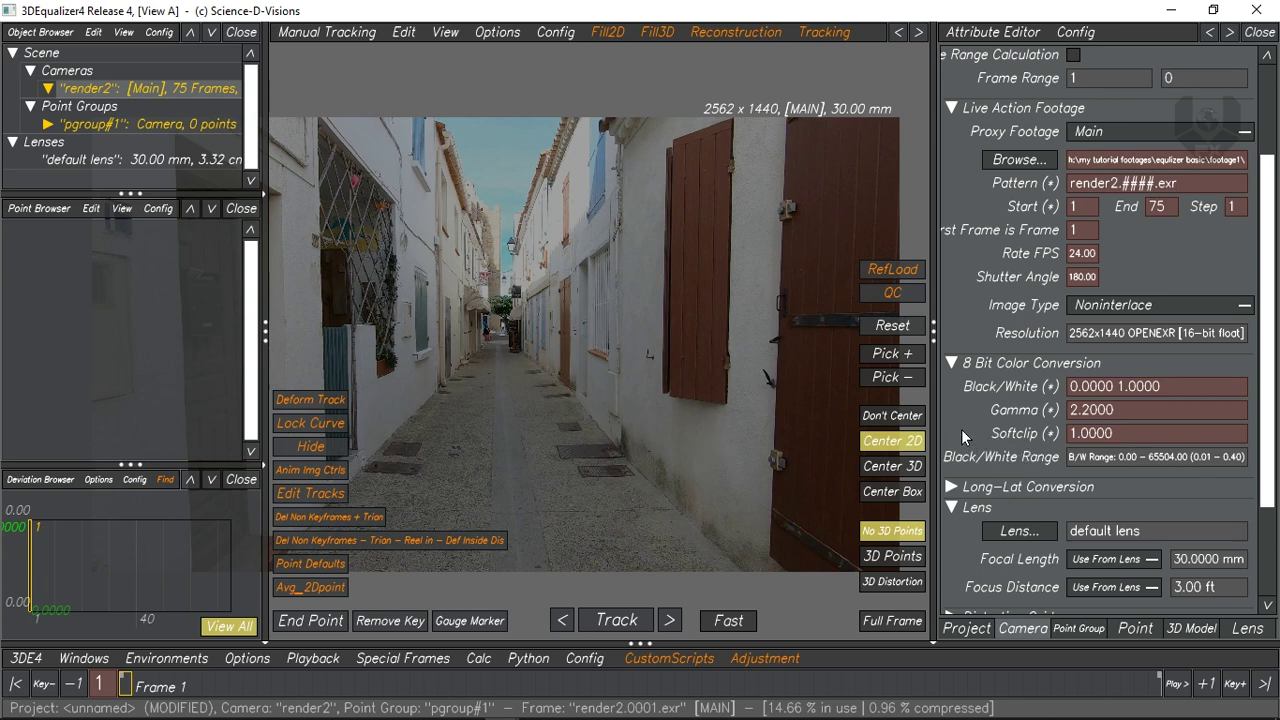
- Play back the loaded street footage to check its motion, and stop it partway through
scroll(612, 366, up, 2)
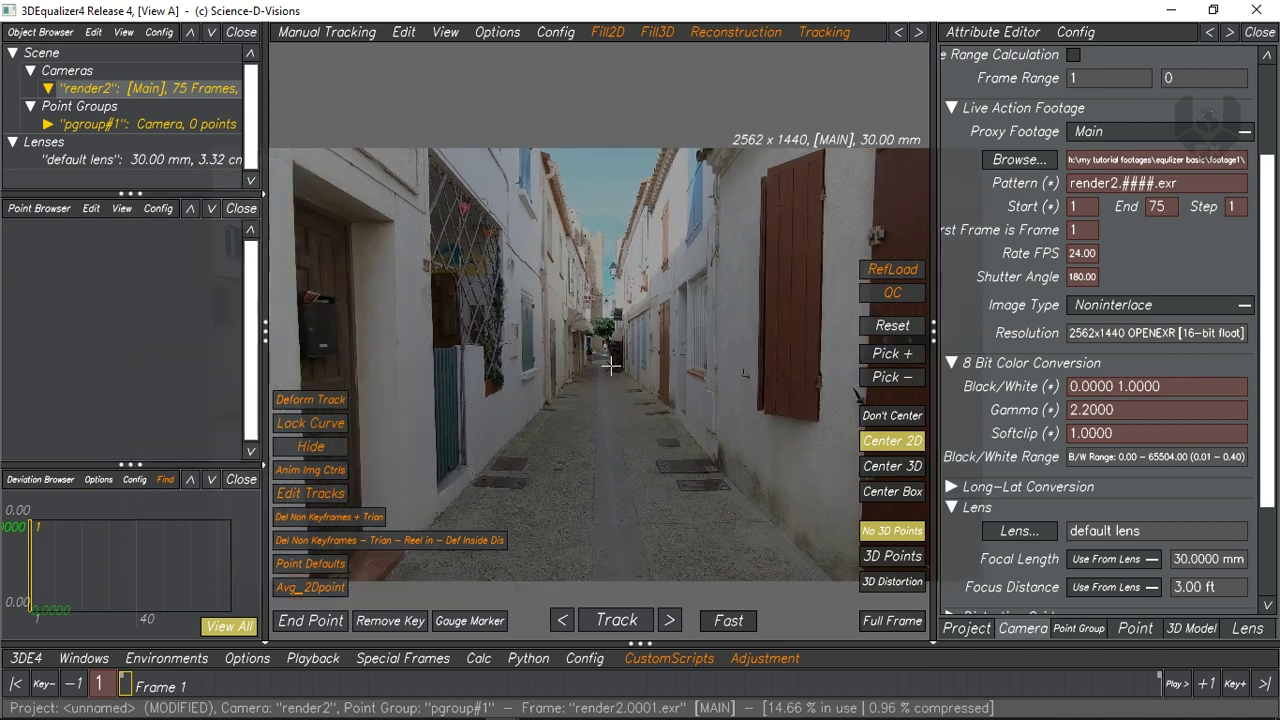
middle_drag(593, 395, 529, 393)
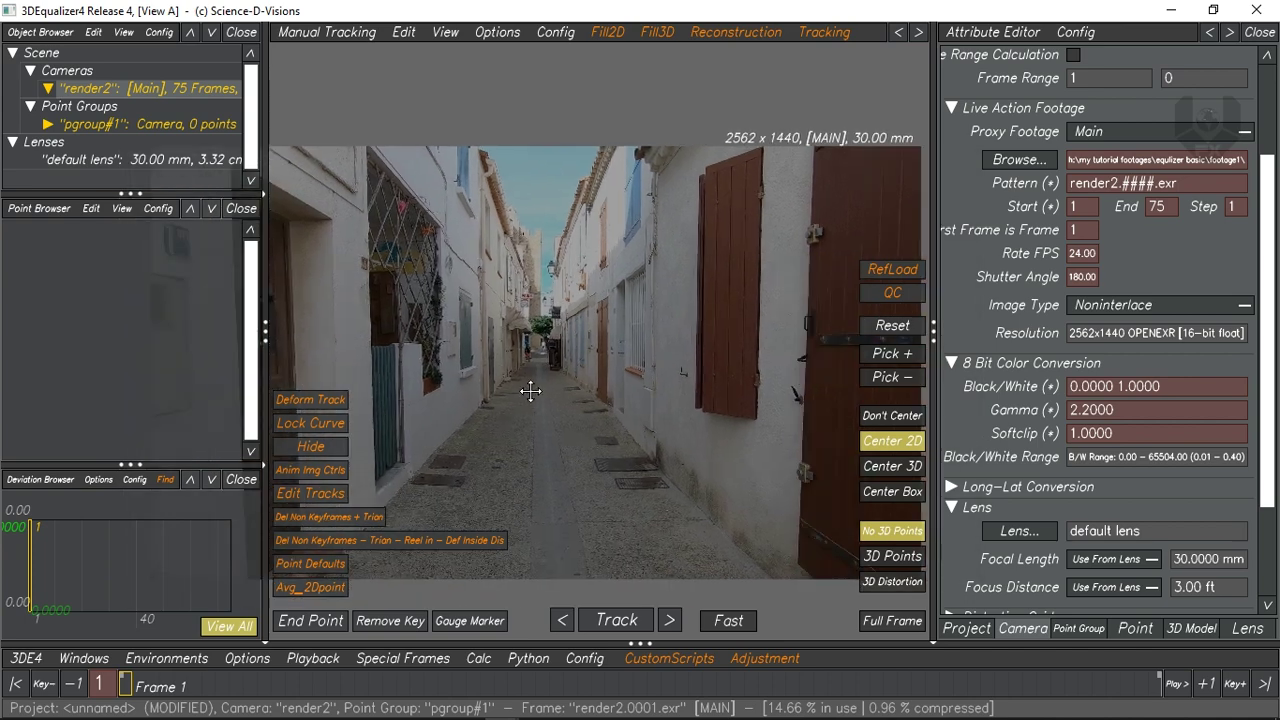
middle_drag(610, 388, 605, 342)
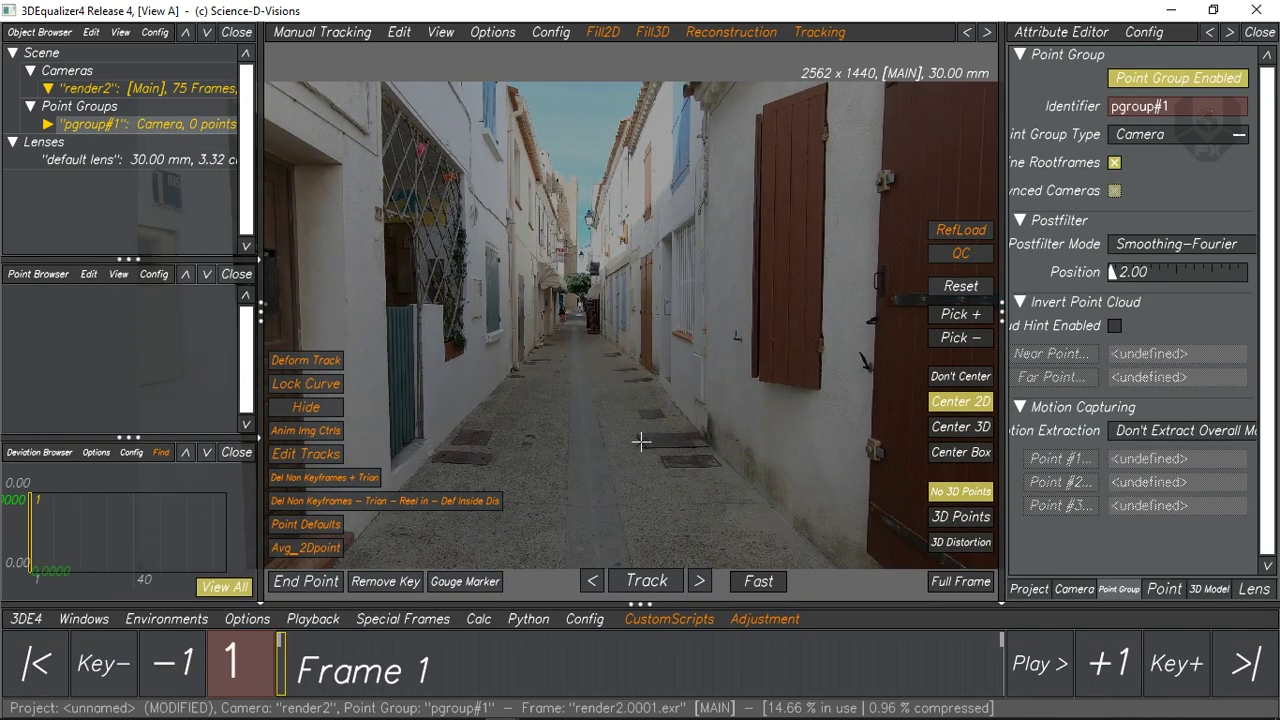
scroll(646, 449, down, 2)
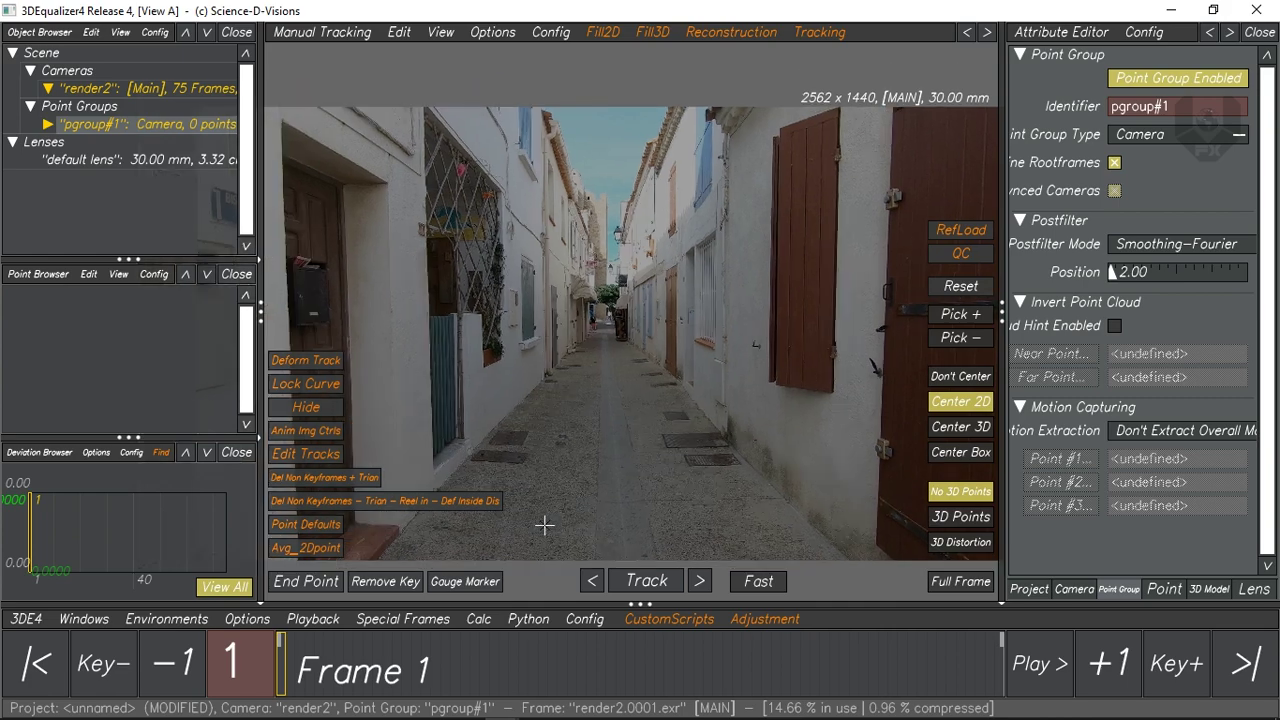
key(space)
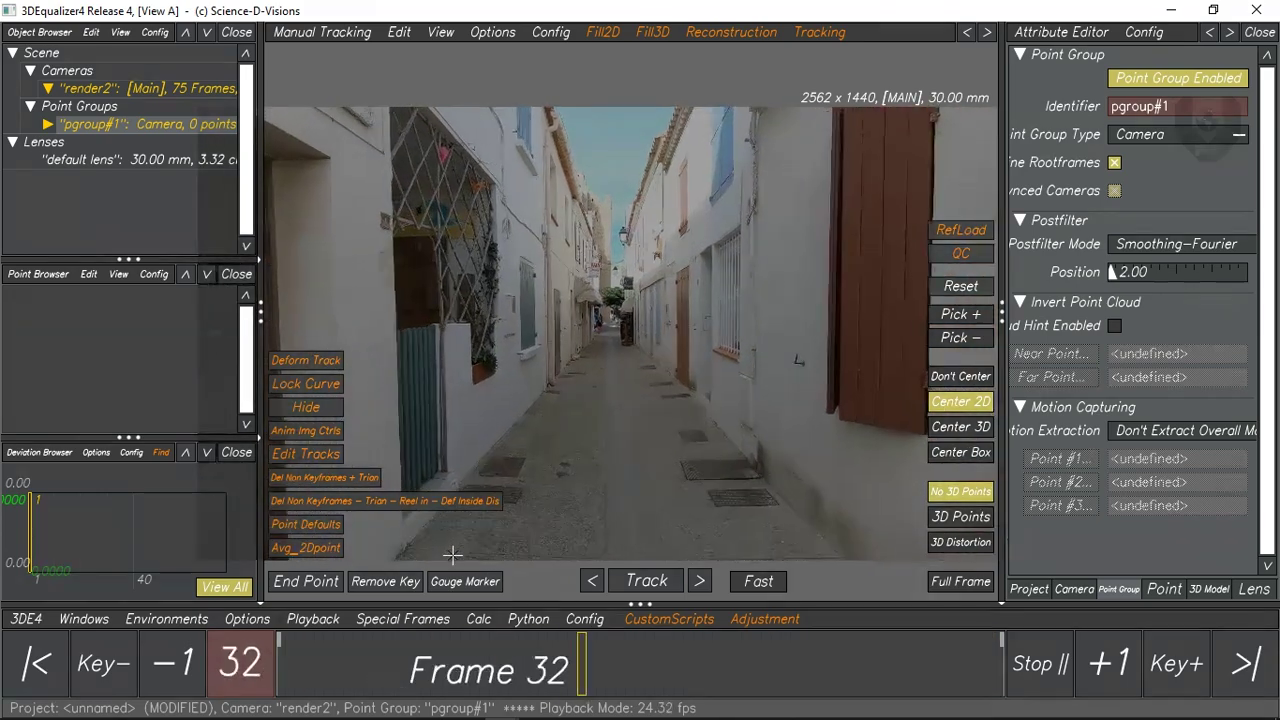
key(space)
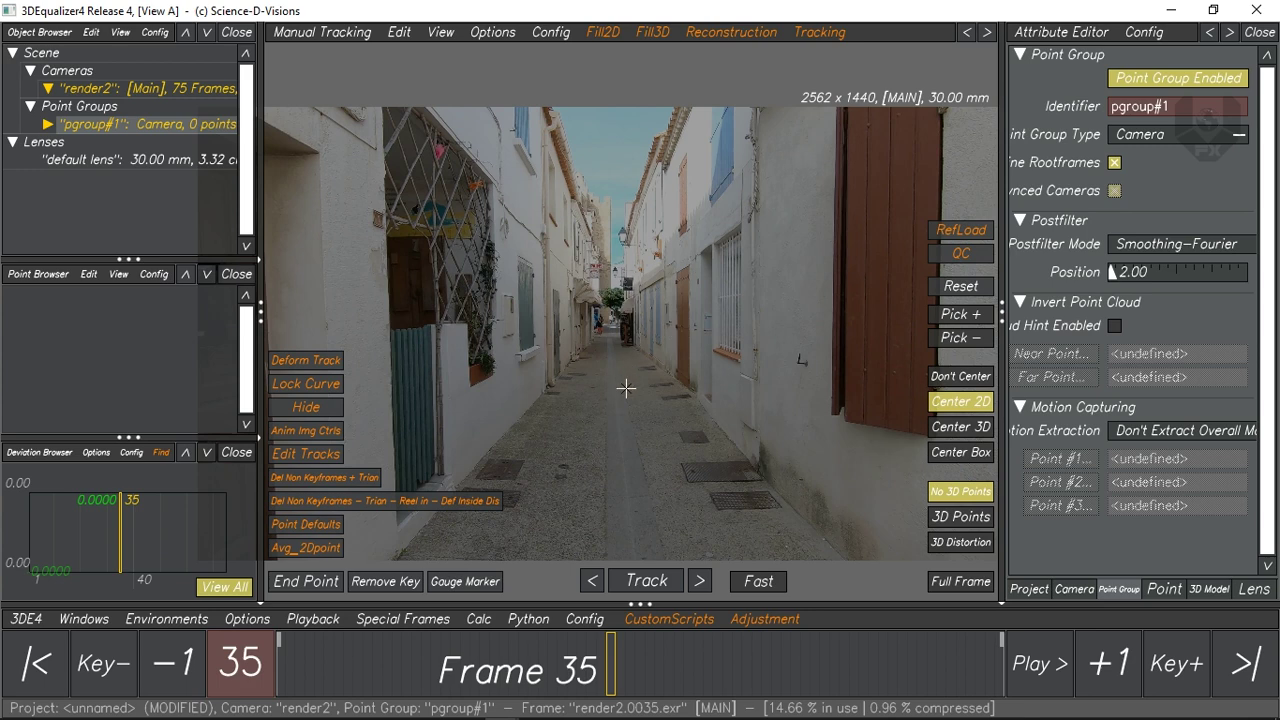
- Export the buffer compression file, overwriting render2.x.exr.3de_bcompress, and import the buffer compression file for playback
click(313, 619)
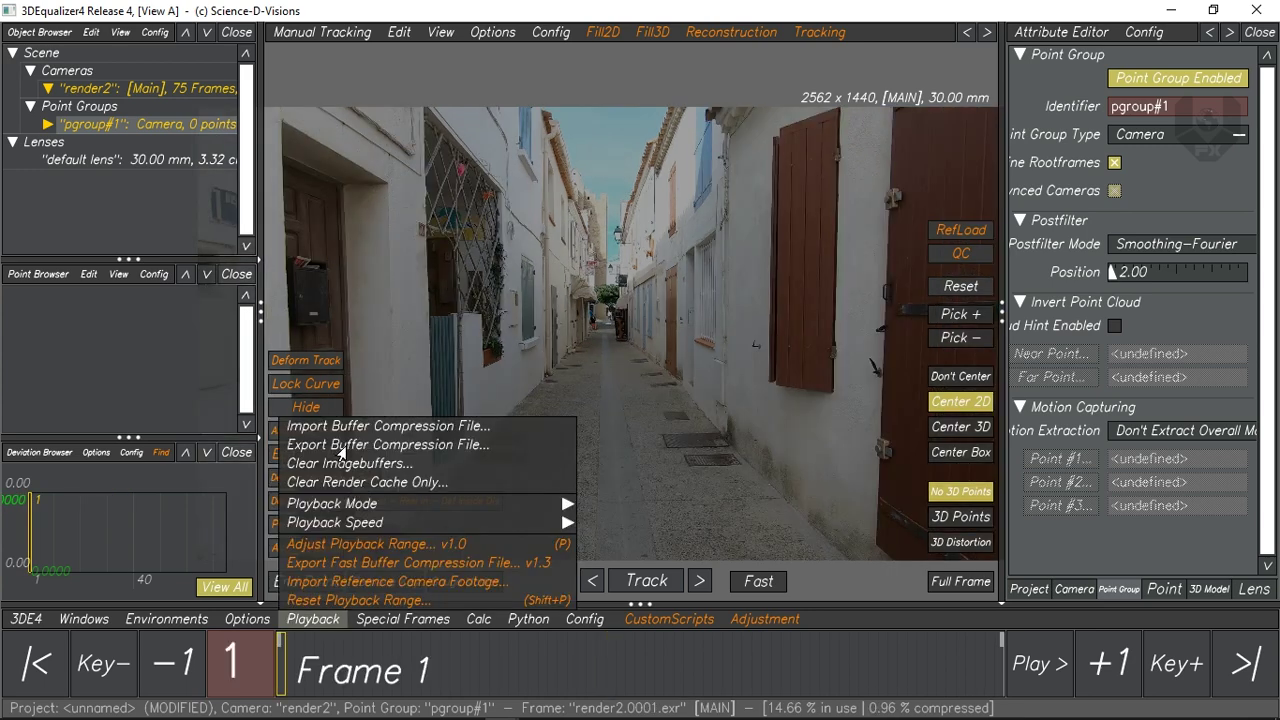
click(343, 446)
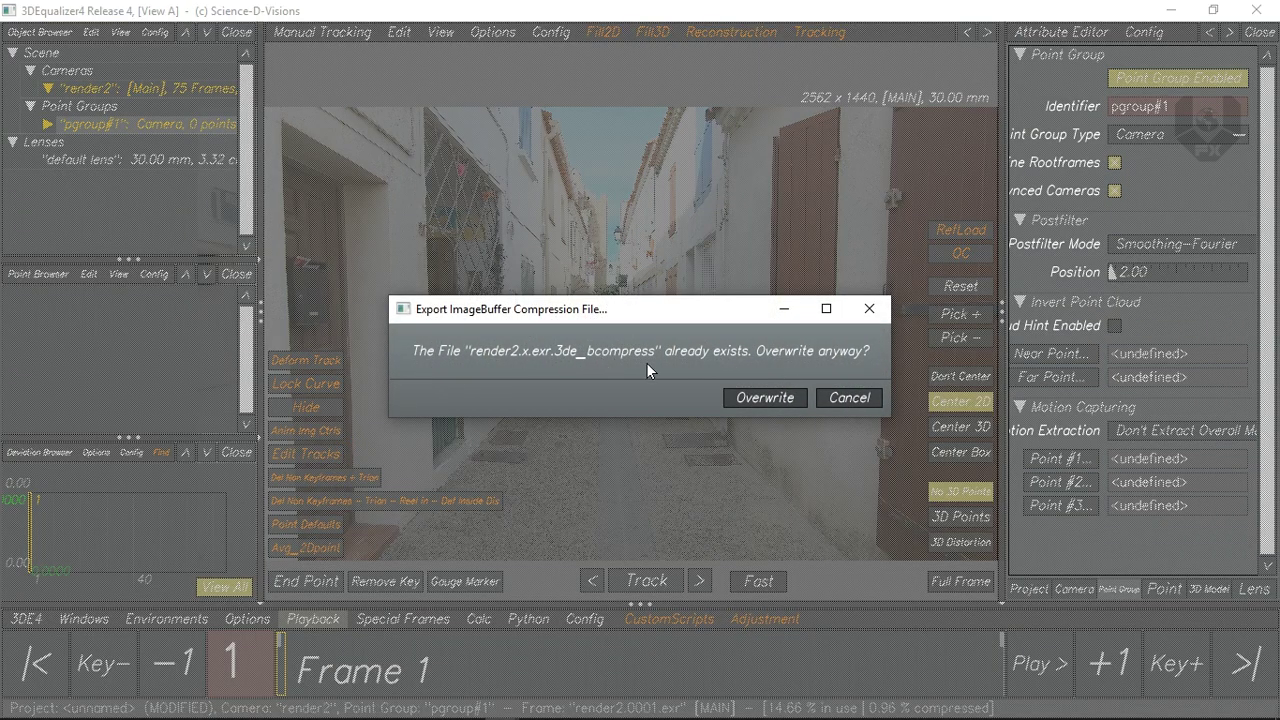
click(758, 399)
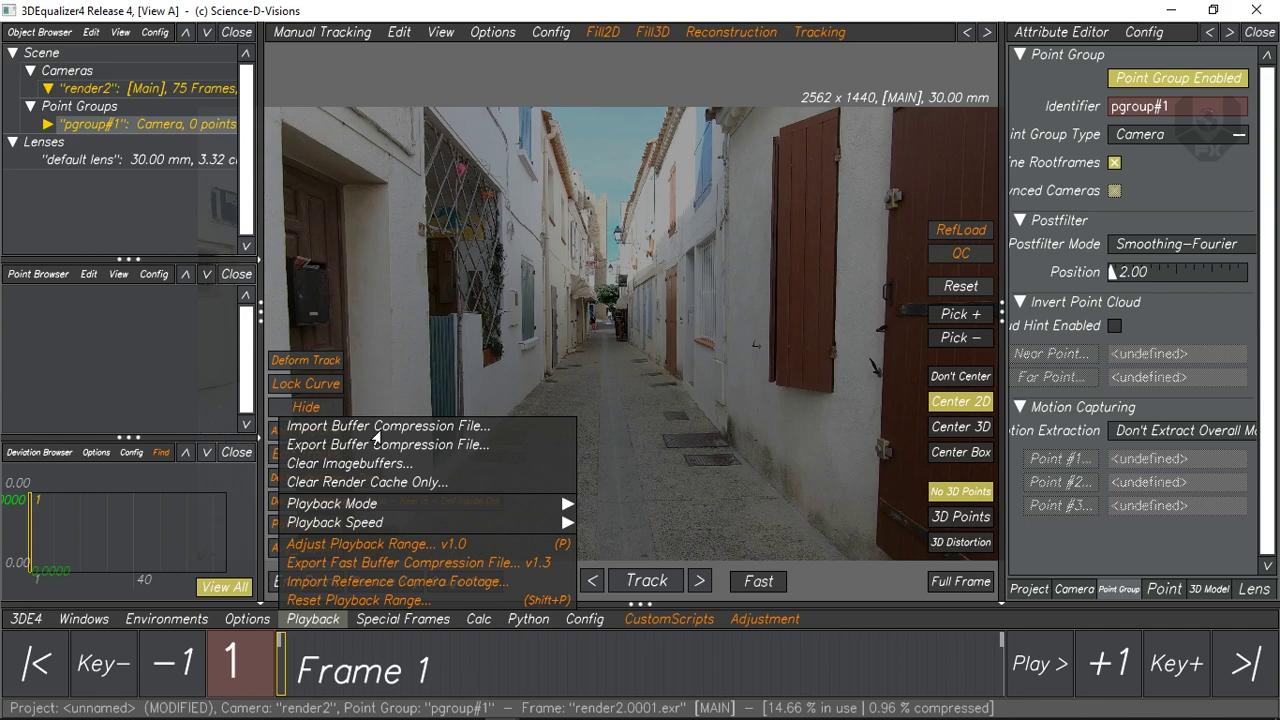
click(377, 426)
mouse_move(298, 680)
mouse_down()
mouse_move(857, 677)
mouse_move(282, 670)
mouse_up()
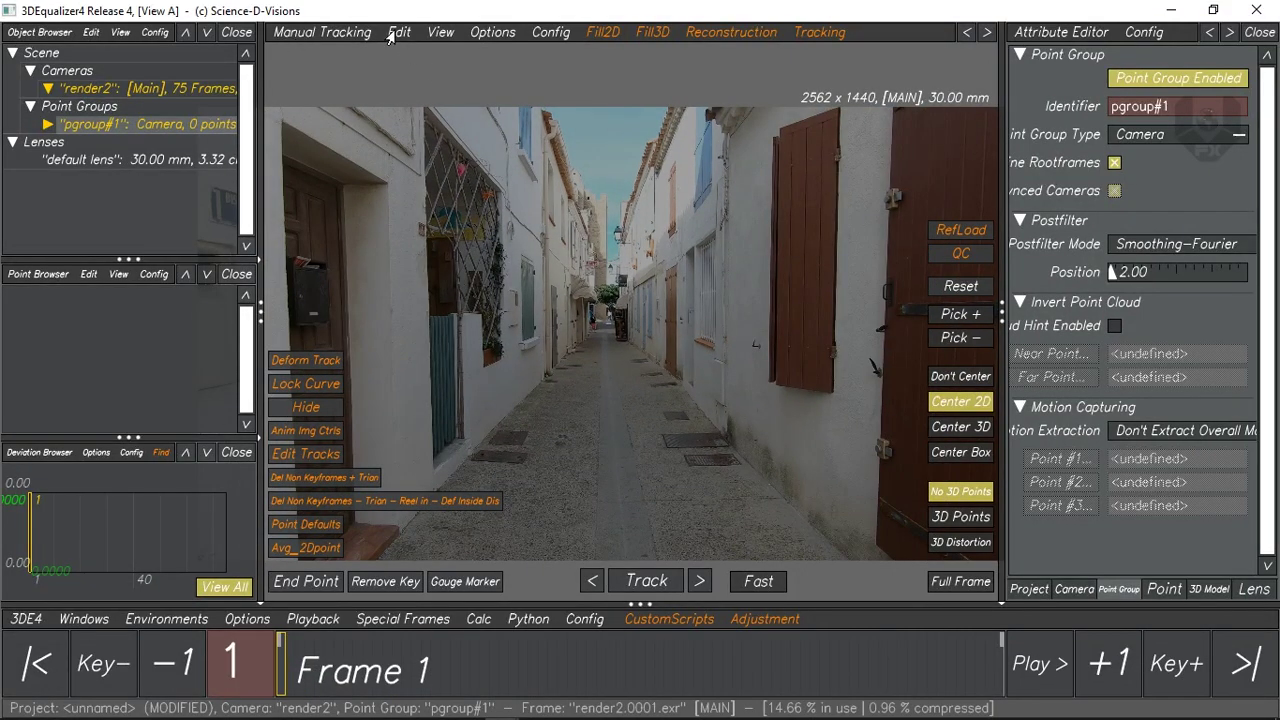
- Check which controls mode is active for the image view
click(308, 34)
click(308, 34)
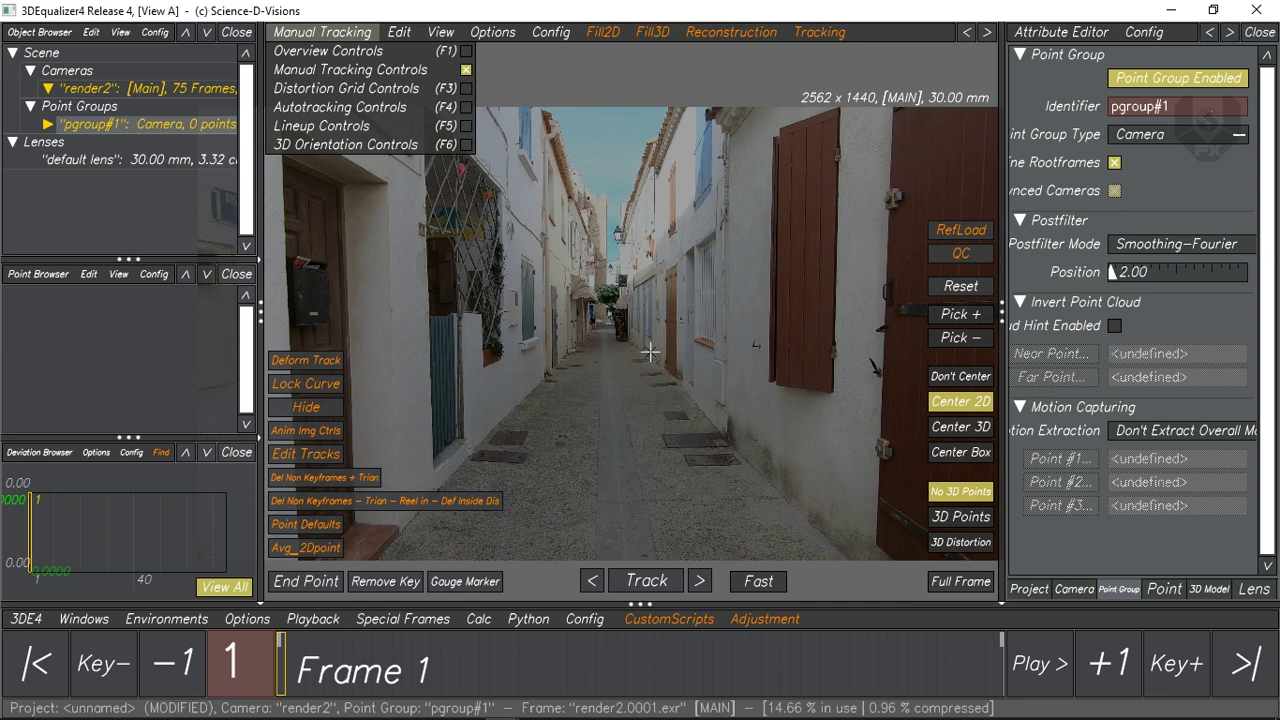
click(616, 381)
middle_drag(616, 381, 618, 359)
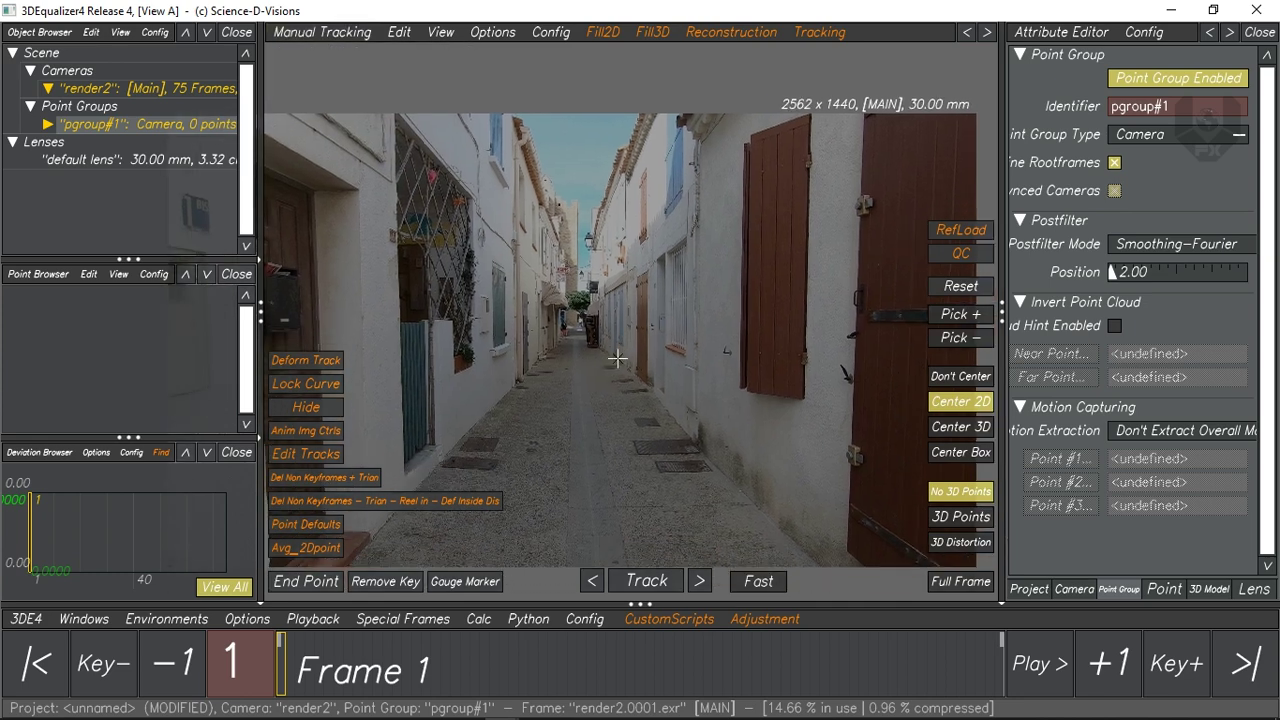
click(326, 33)
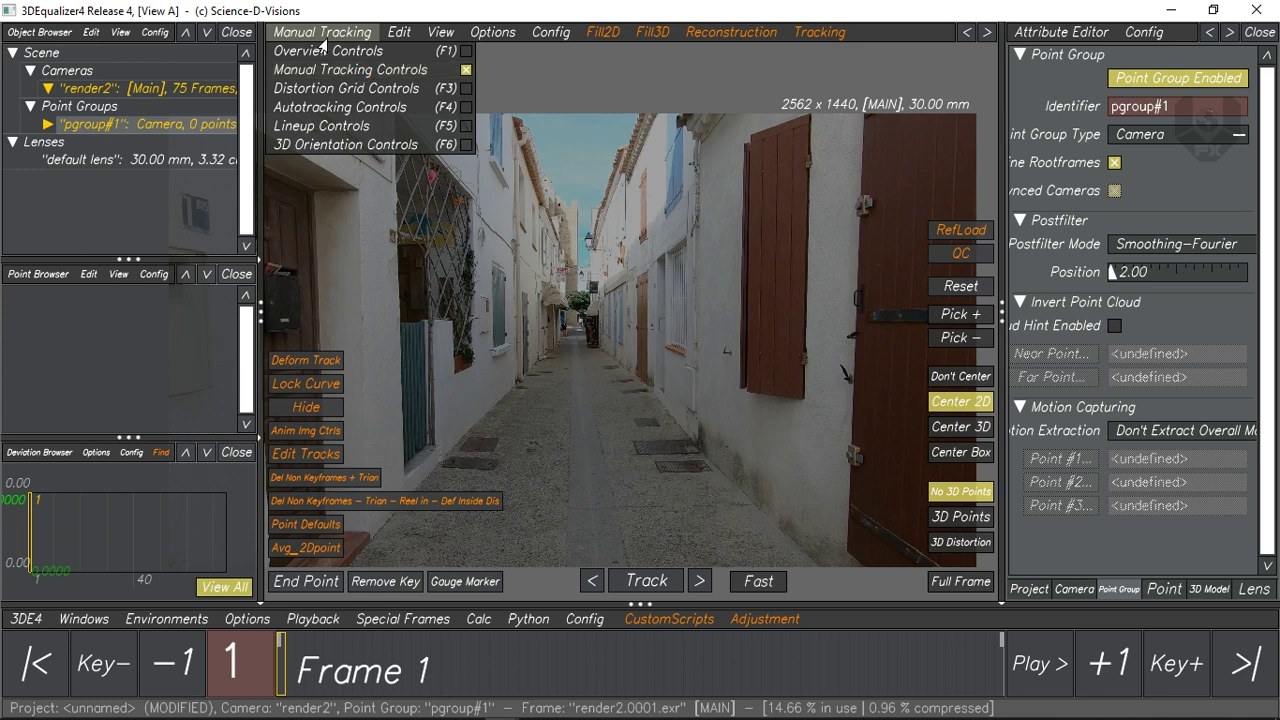
click(329, 36)
- Examine the walls, doors and far end of the street in frame 1 for features suitable for tracking
middle_drag(639, 340, 657, 324)
scroll(749, 318, up, 2)
middle_drag(749, 318, 685, 343)
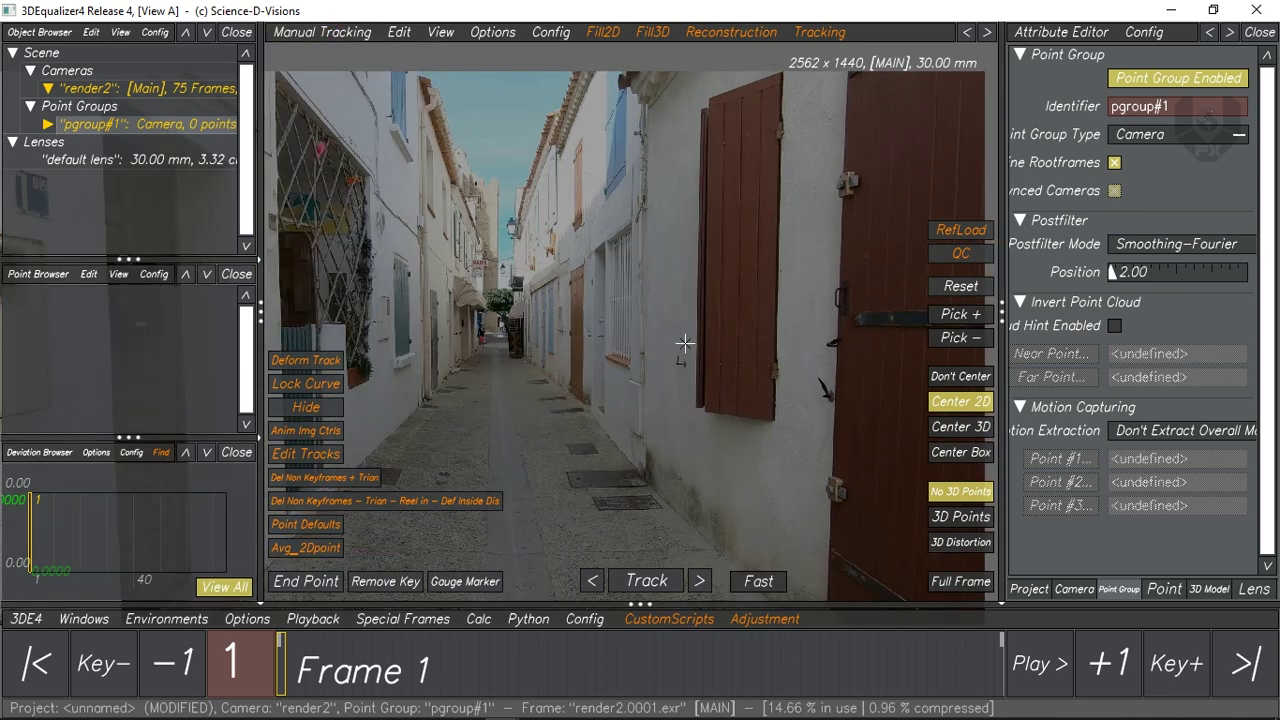
middle_drag(513, 344, 475, 338)
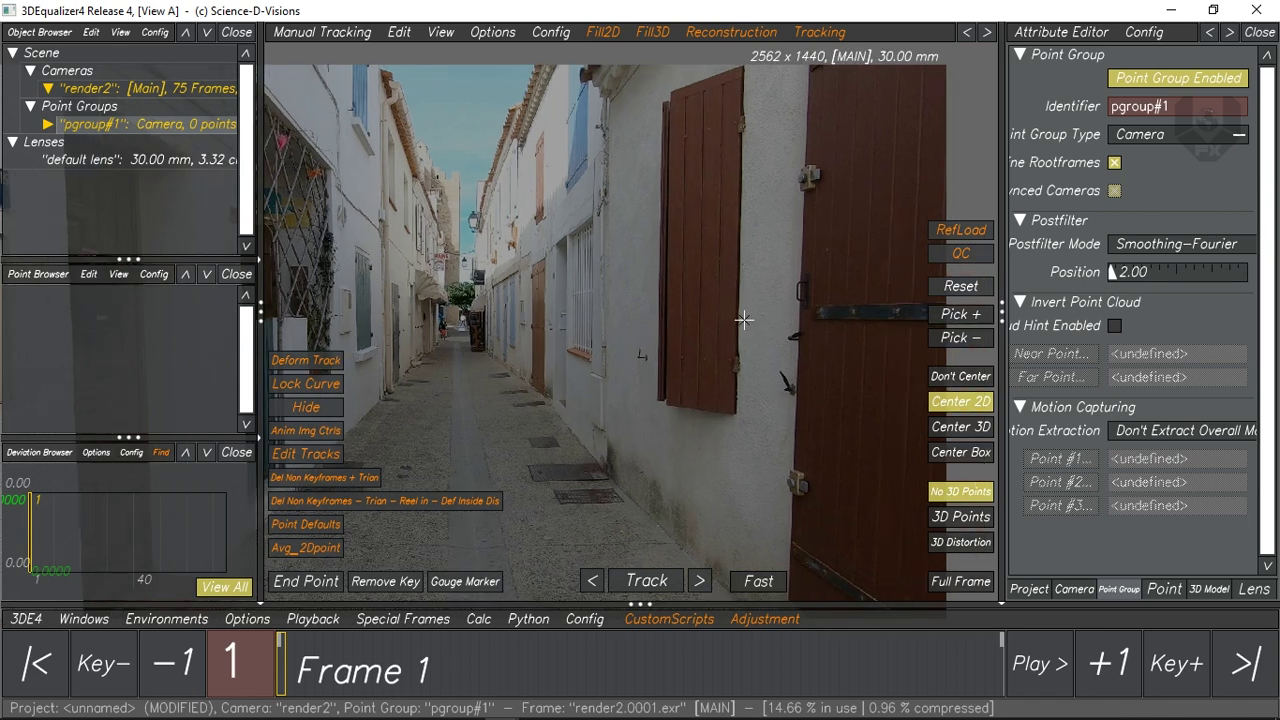
middle_drag(509, 346, 664, 338)
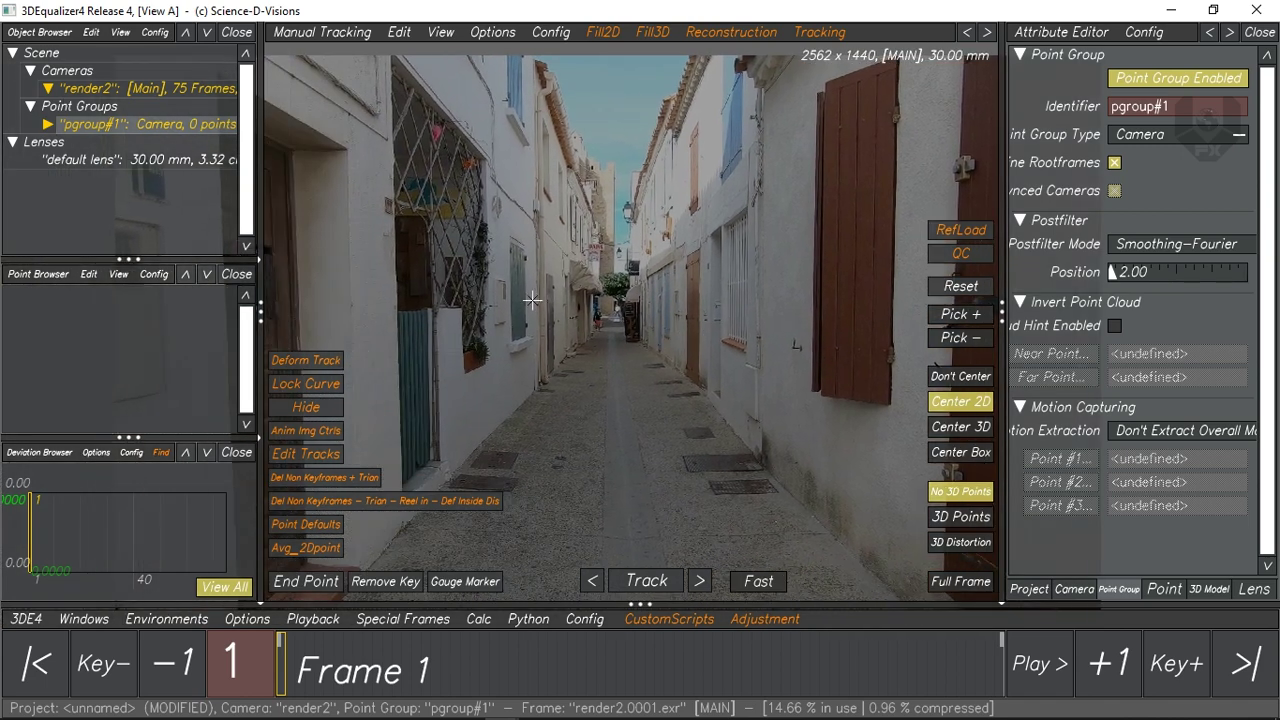
scroll(648, 362, up, 5)
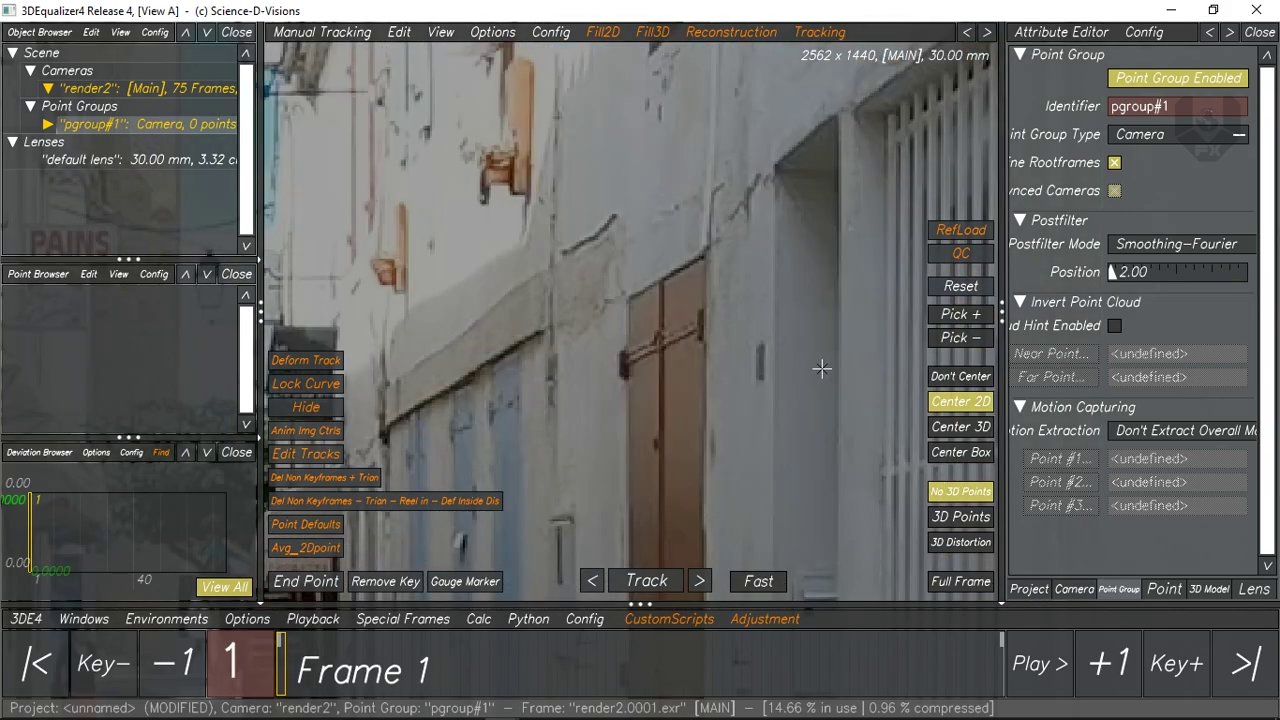
scroll(821, 369, down, 6)
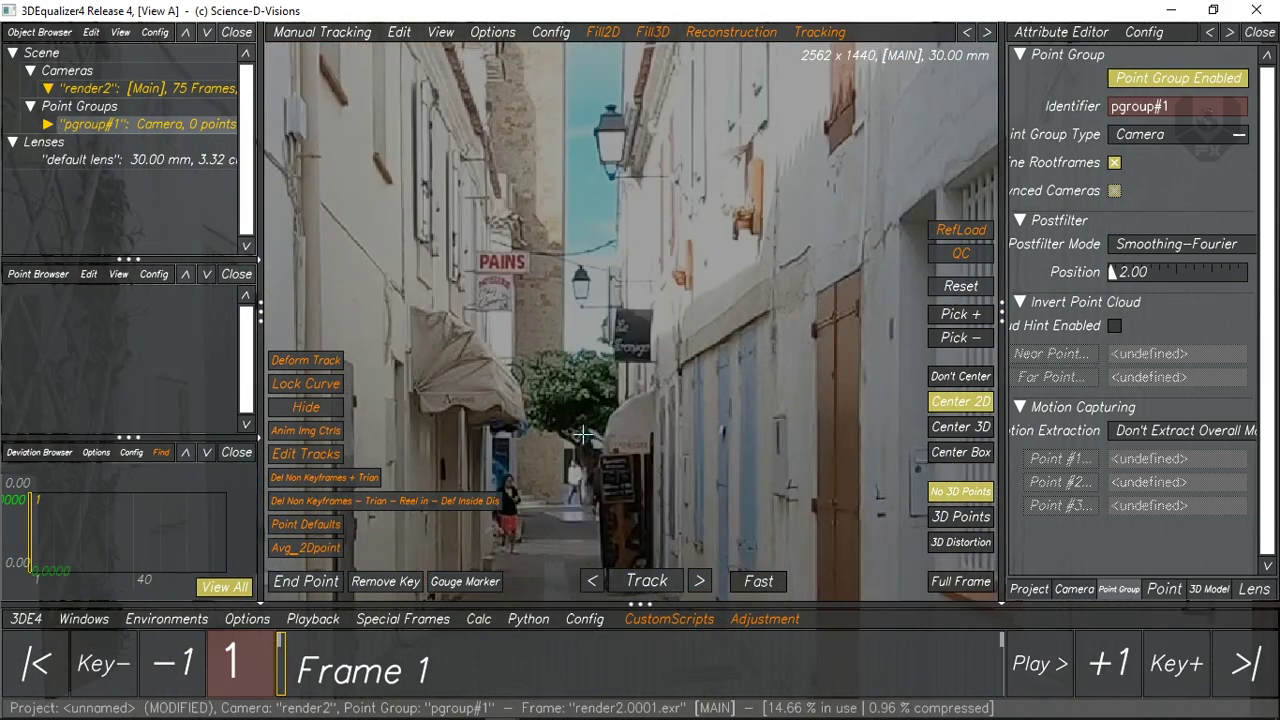
middle_drag(582, 435, 610, 393)
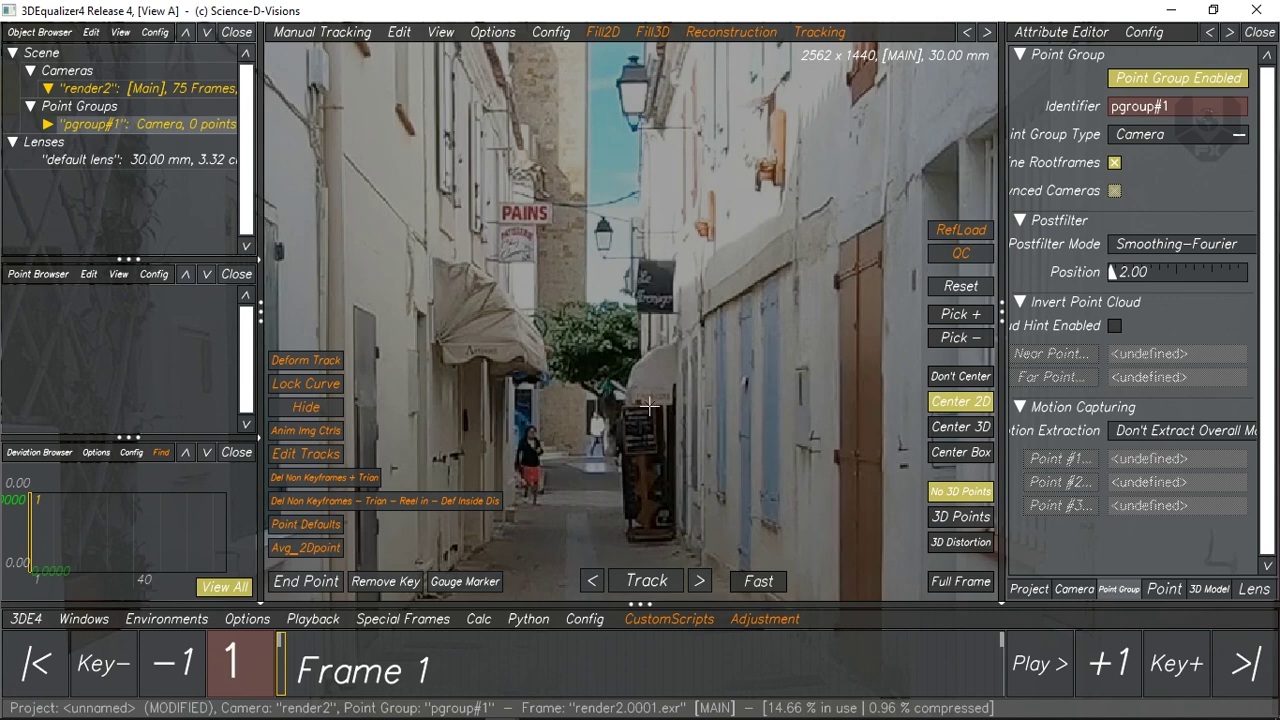
middle_drag(512, 365, 574, 97)
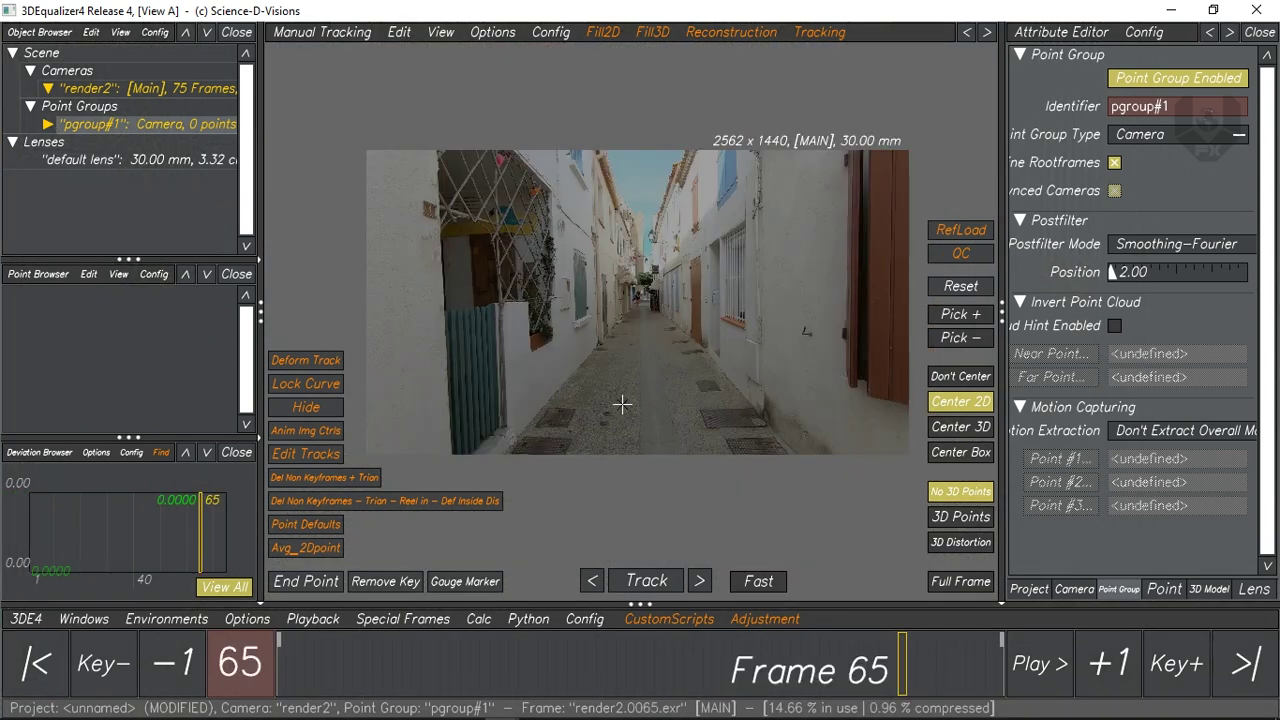
- Try placing a tracking point on the lower corner of the terracotta flower box at frame 65
scroll(540, 343, up, 4)
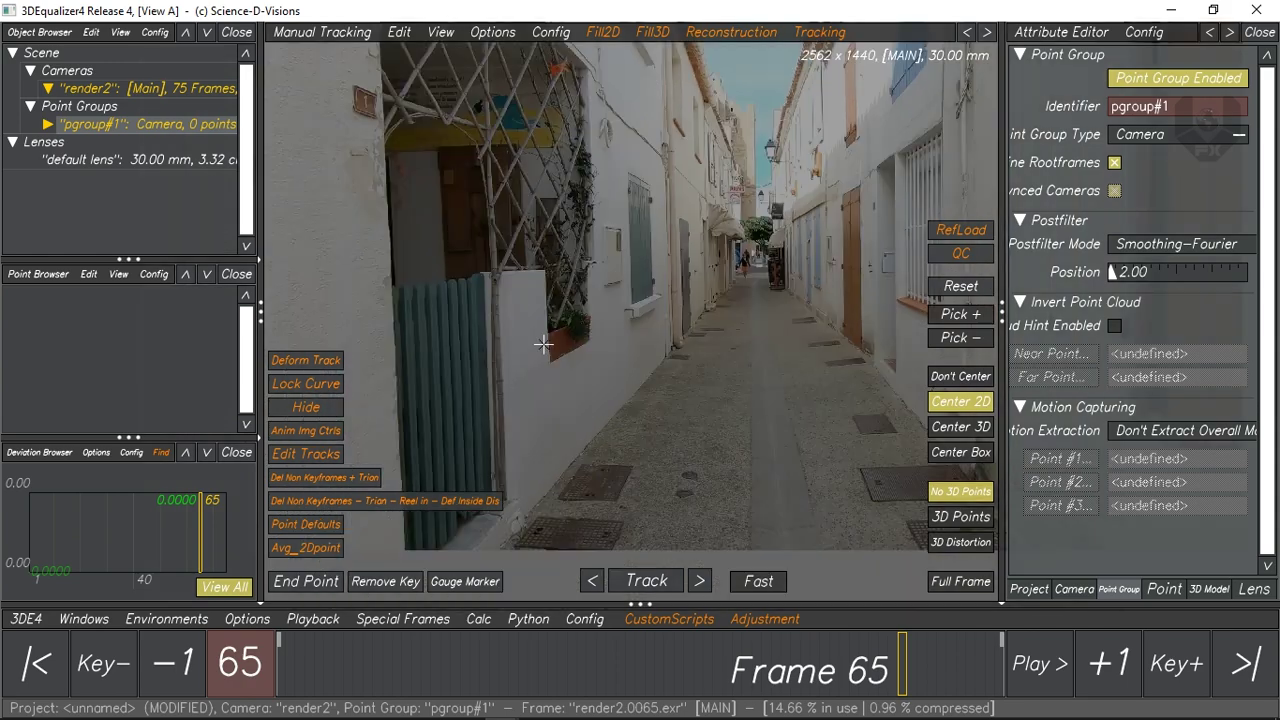
scroll(501, 277, up, 2)
scroll(700, 420, up, 3)
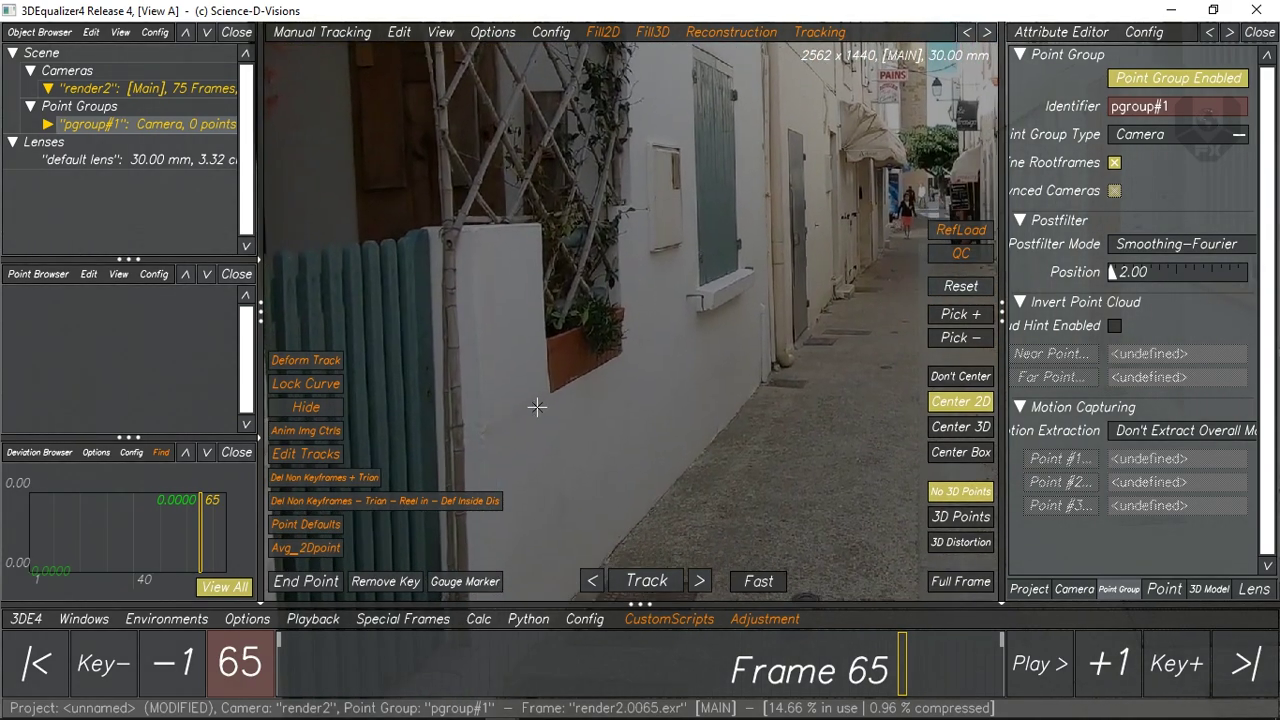
scroll(570, 420, up, 5)
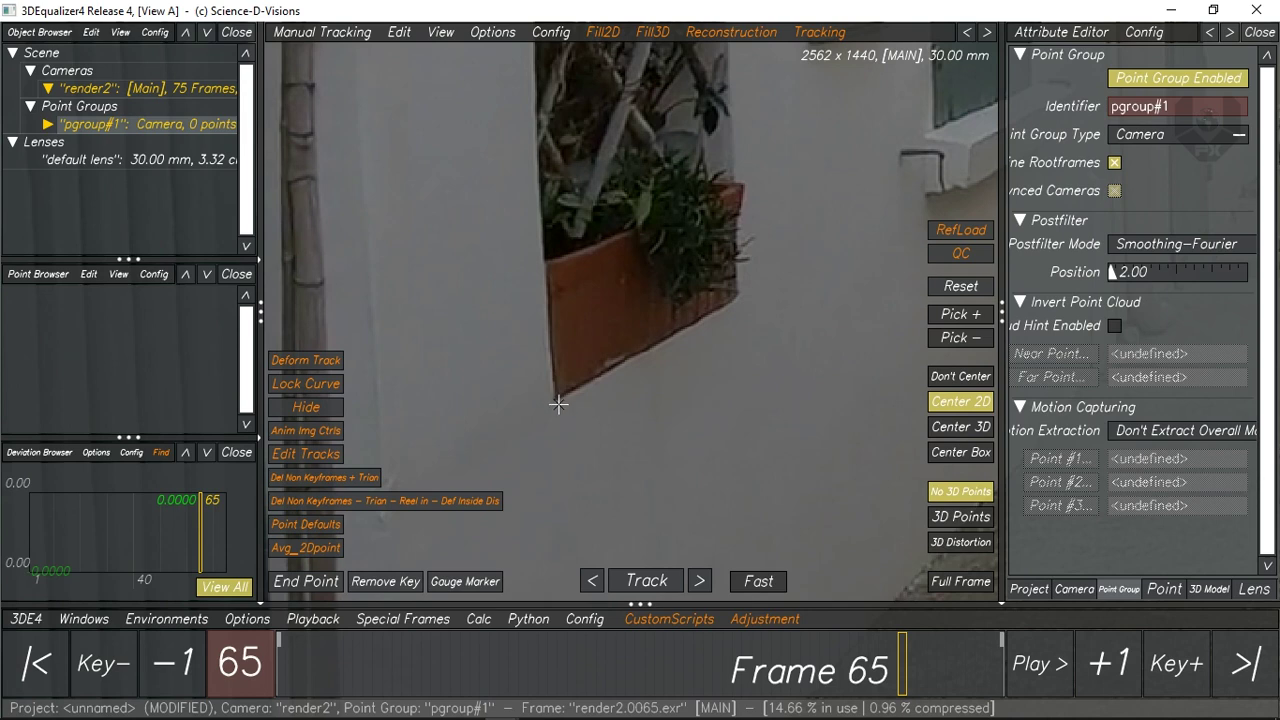
ctrl+click(557, 399)
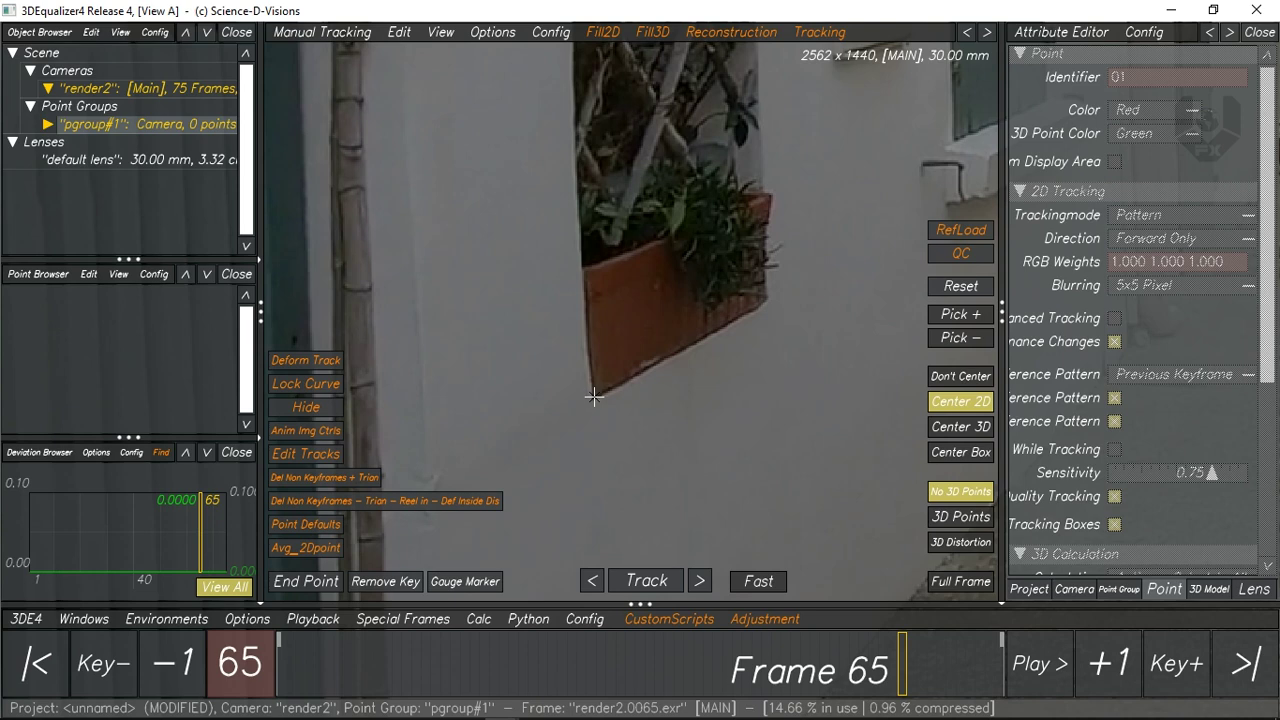
ctrl+click(594, 397)
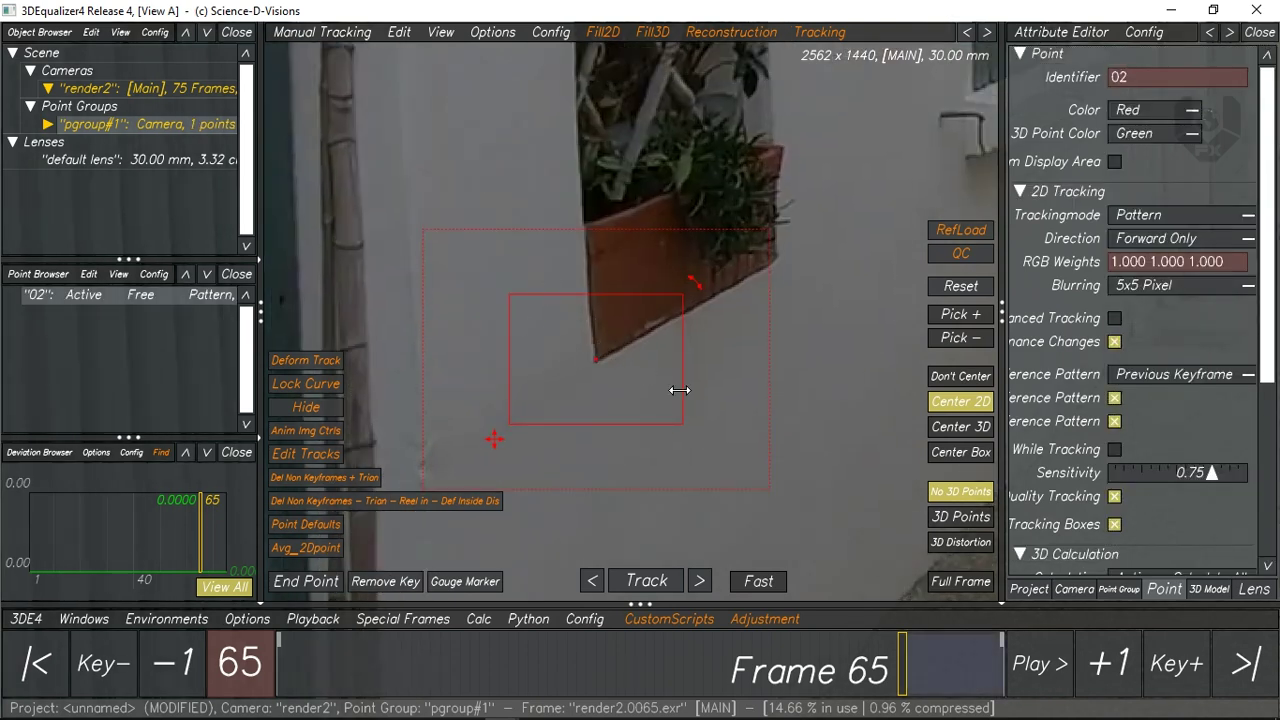
- Place a tracking point on the flower box's lower corner at frame 1 and fit its pattern box around the flower box
middle_drag(680, 389, 659, 415)
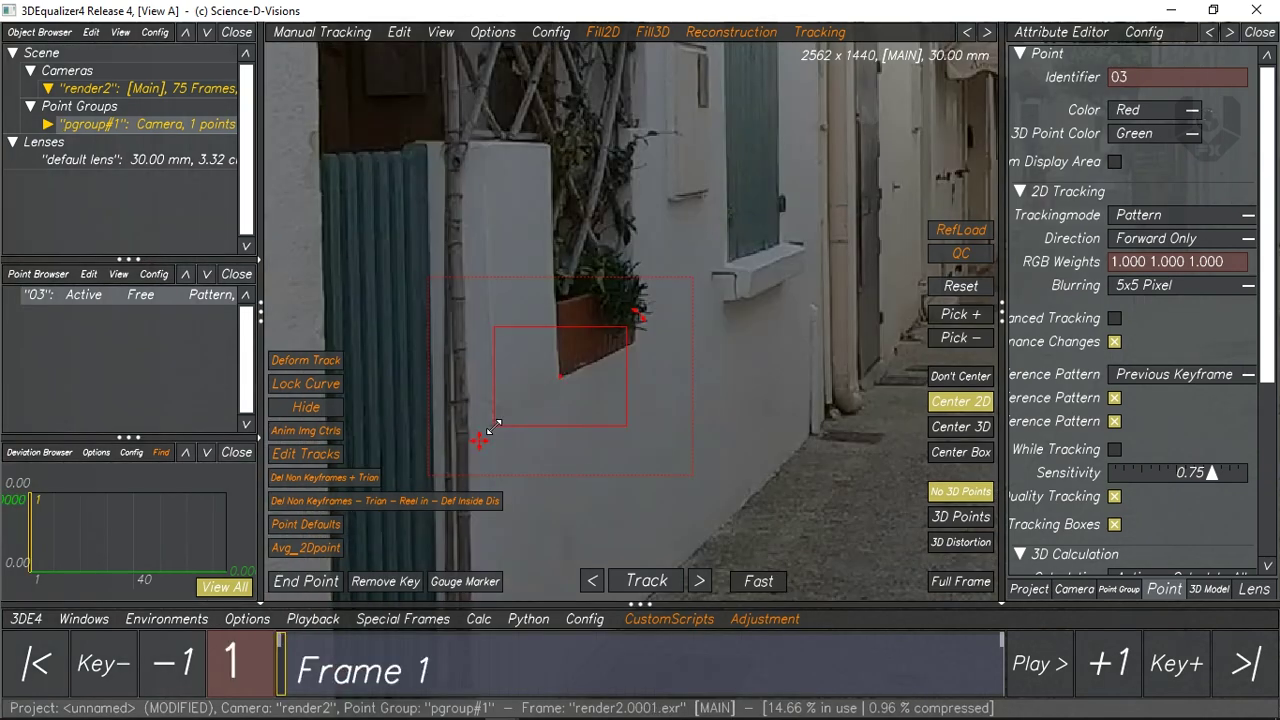
drag(497, 424, 527, 412)
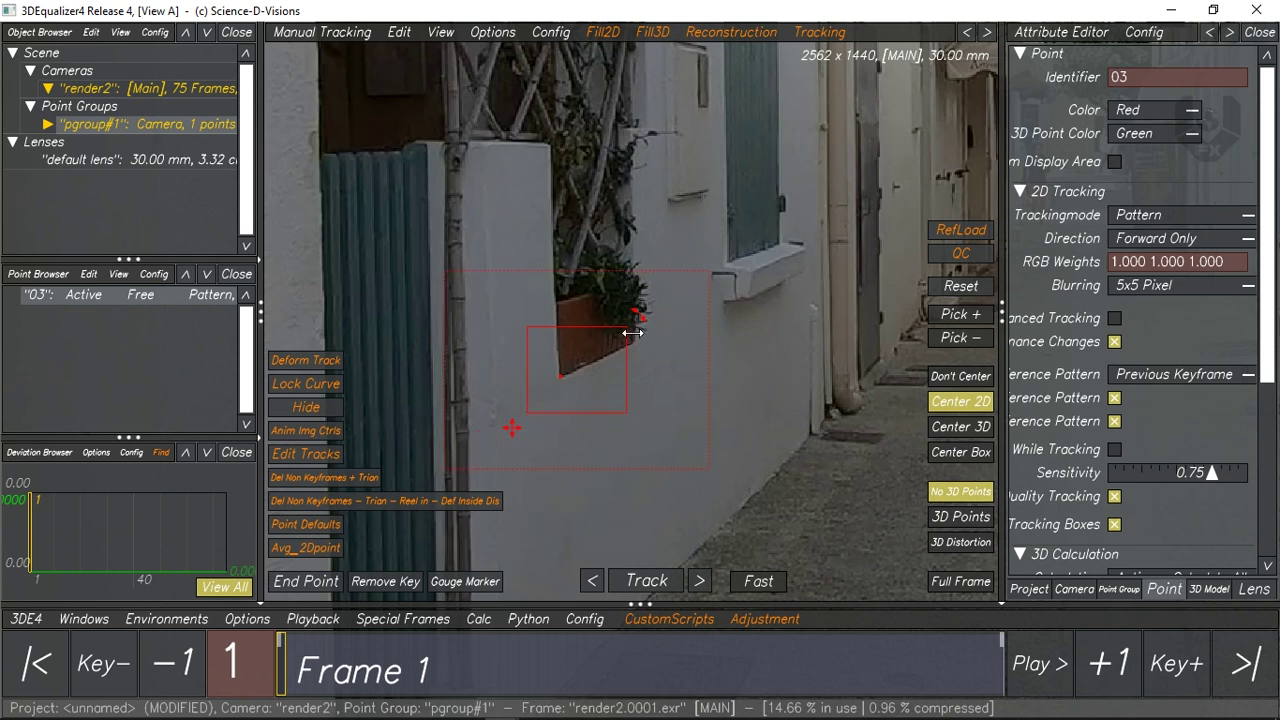
drag(625, 331, 629, 290)
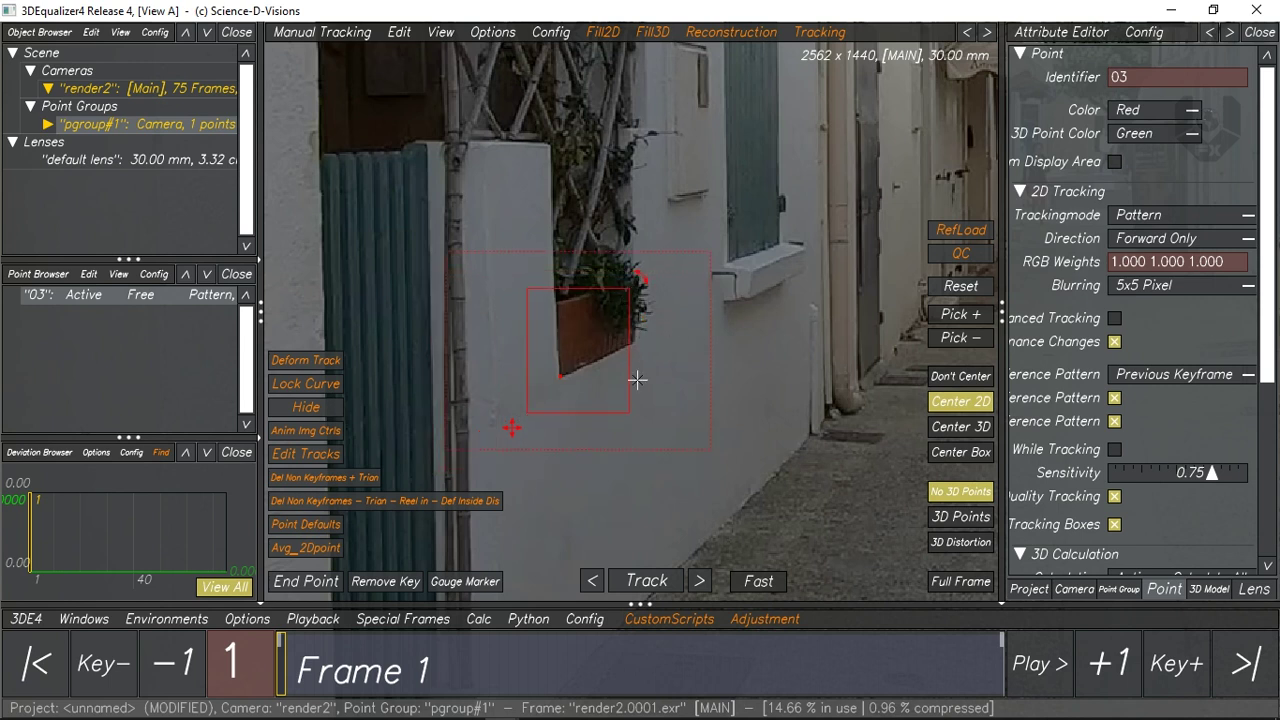
drag(627, 411, 651, 410)
- Widen the Attribute Editor and look through its project, camera, point group, 3D model and lens settings, returning to the point settings
drag(1002, 312, 864, 312)
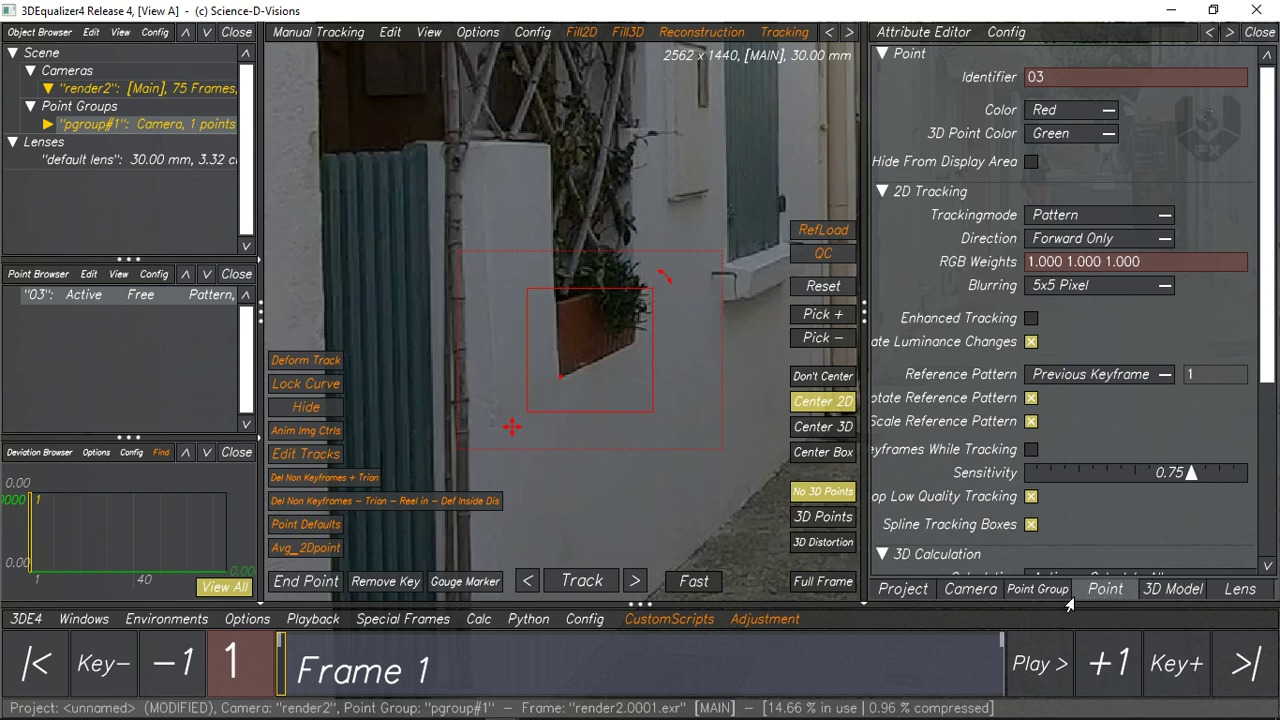
click(899, 591)
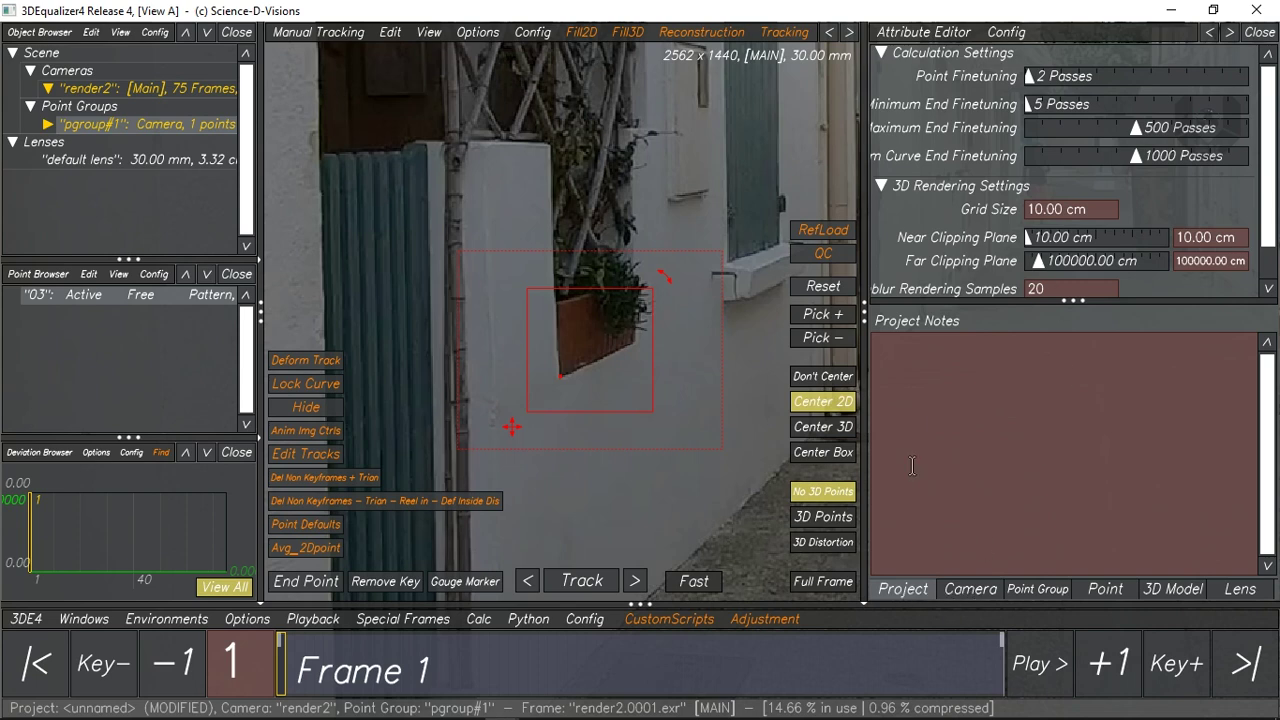
click(985, 594)
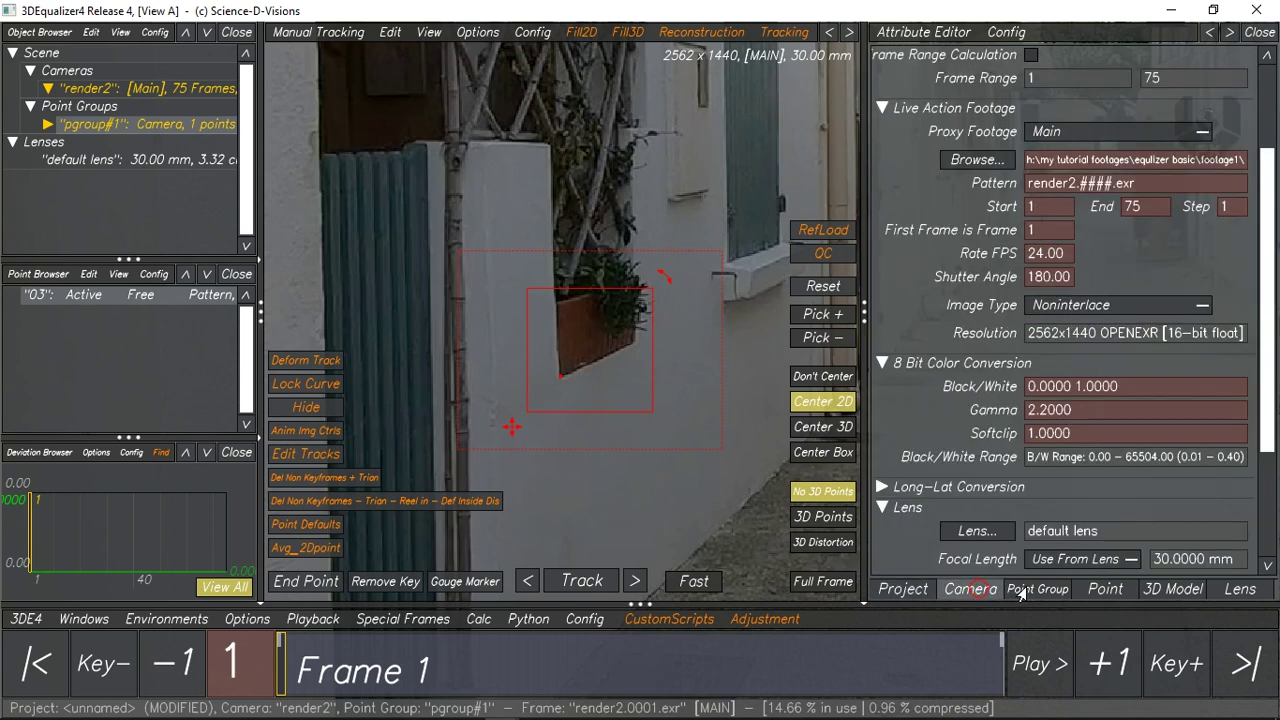
click(1040, 594)
click(1106, 590)
click(1168, 589)
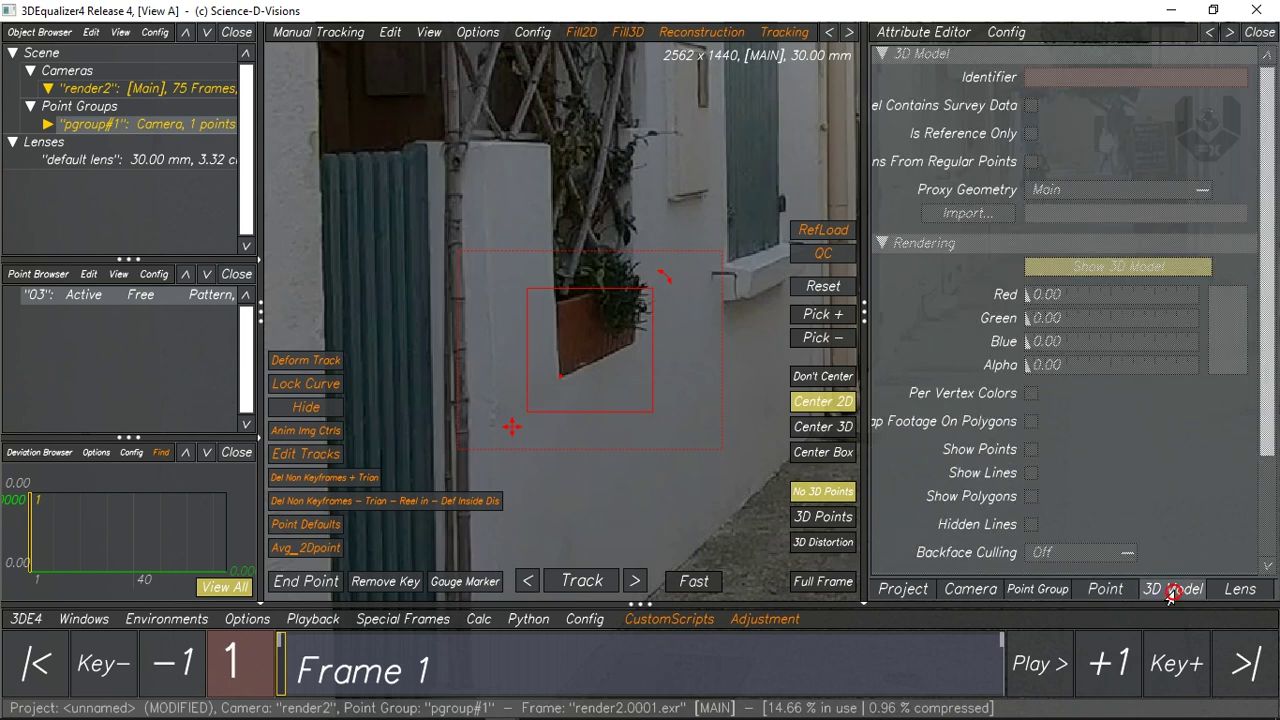
click(1240, 590)
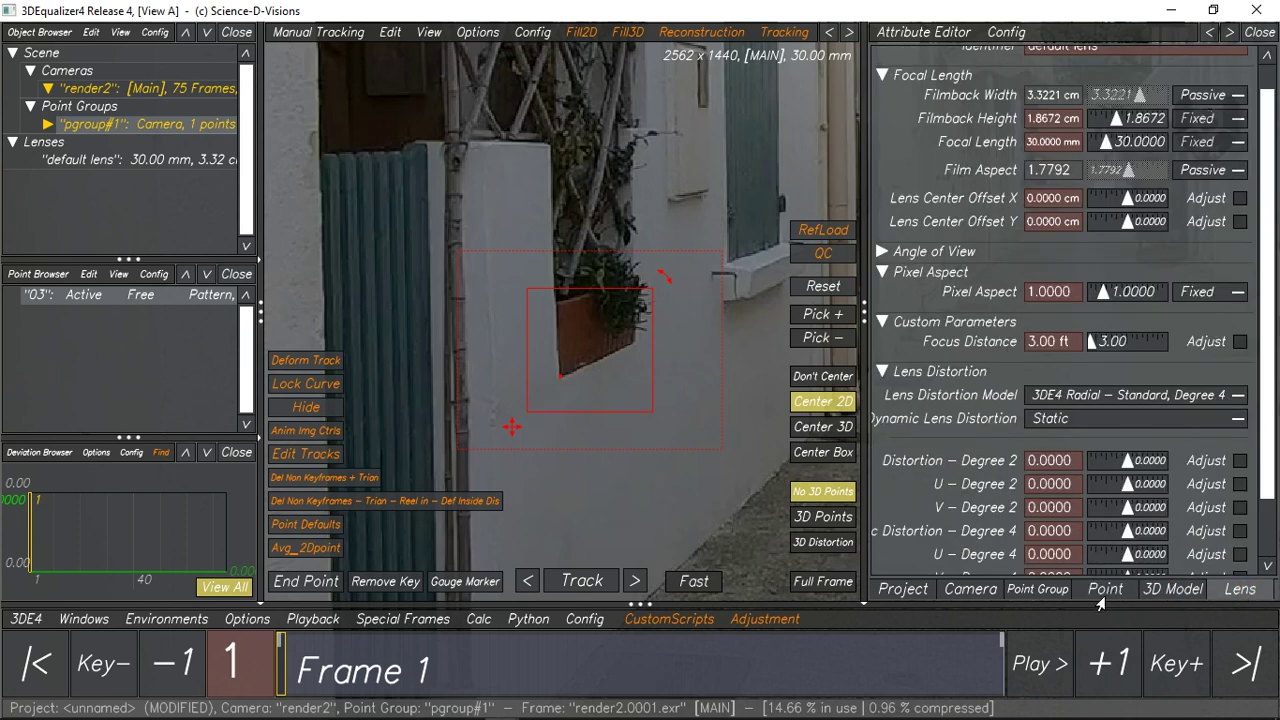
click(1104, 589)
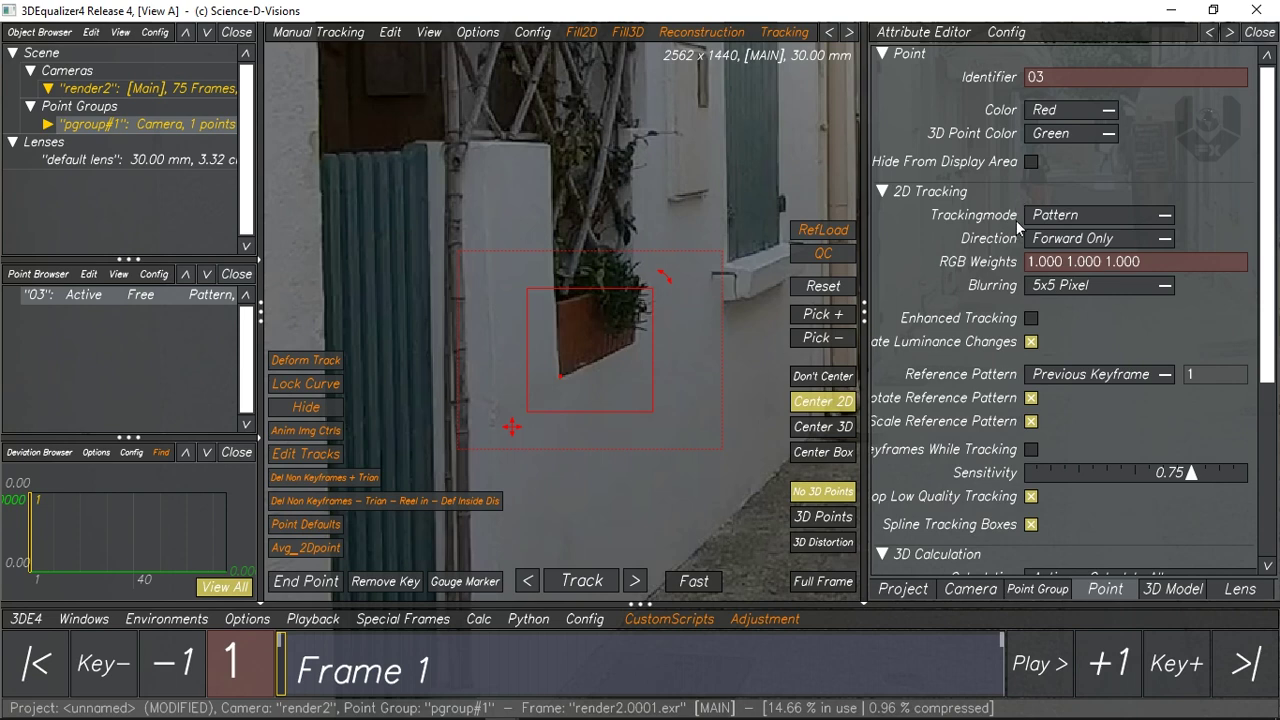
- Review the available tracking modes for the flower box point and examine its pattern area up close
middle_drag(617, 350, 591, 372)
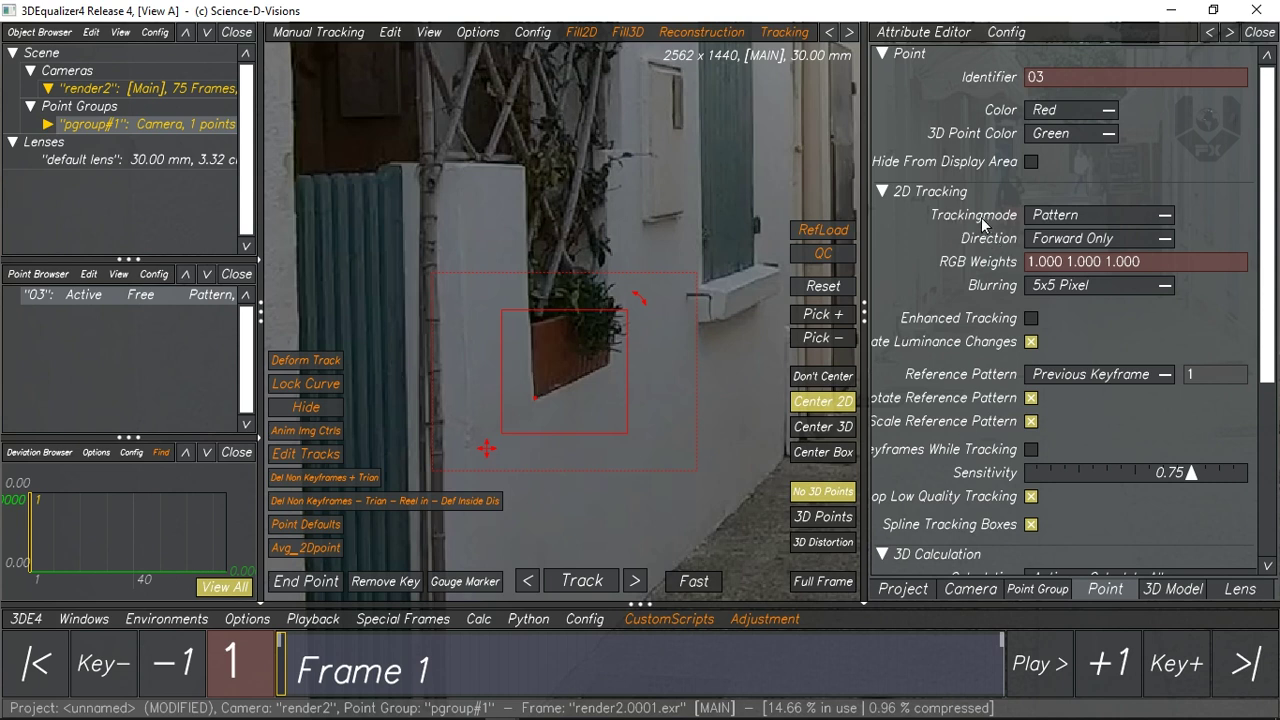
click(1086, 218)
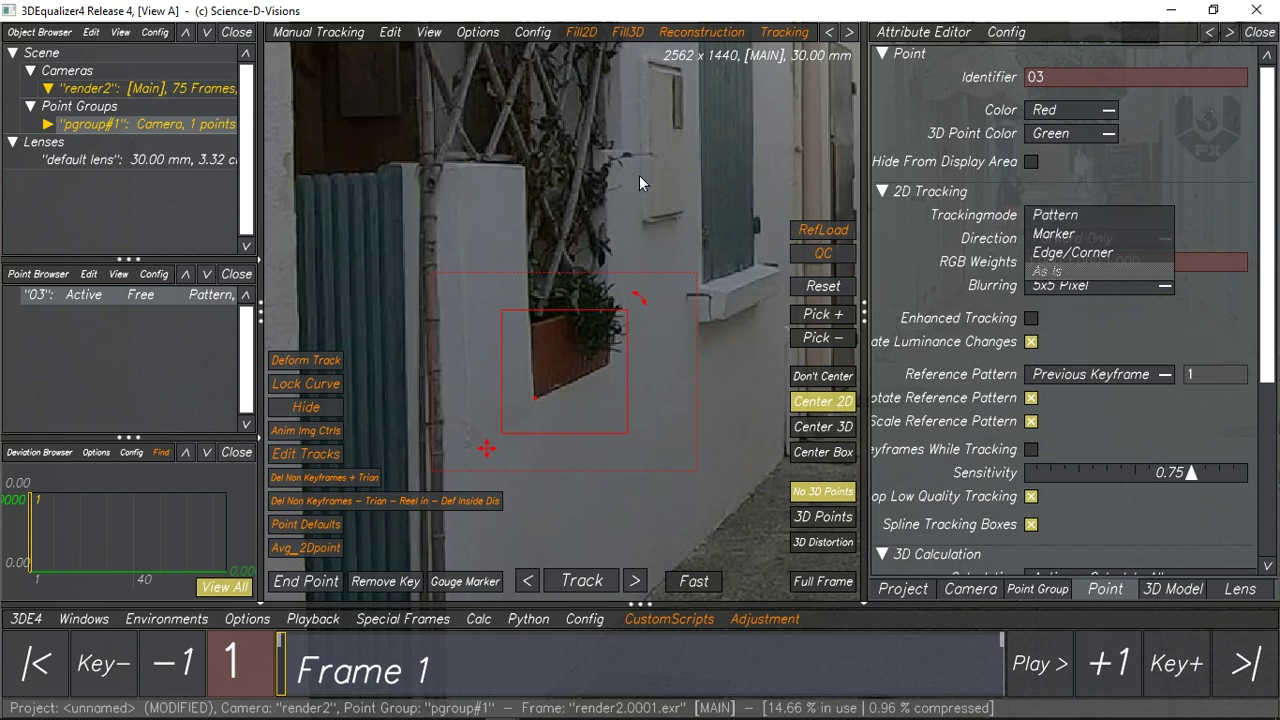
click(681, 197)
middle_drag(596, 362, 599, 321)
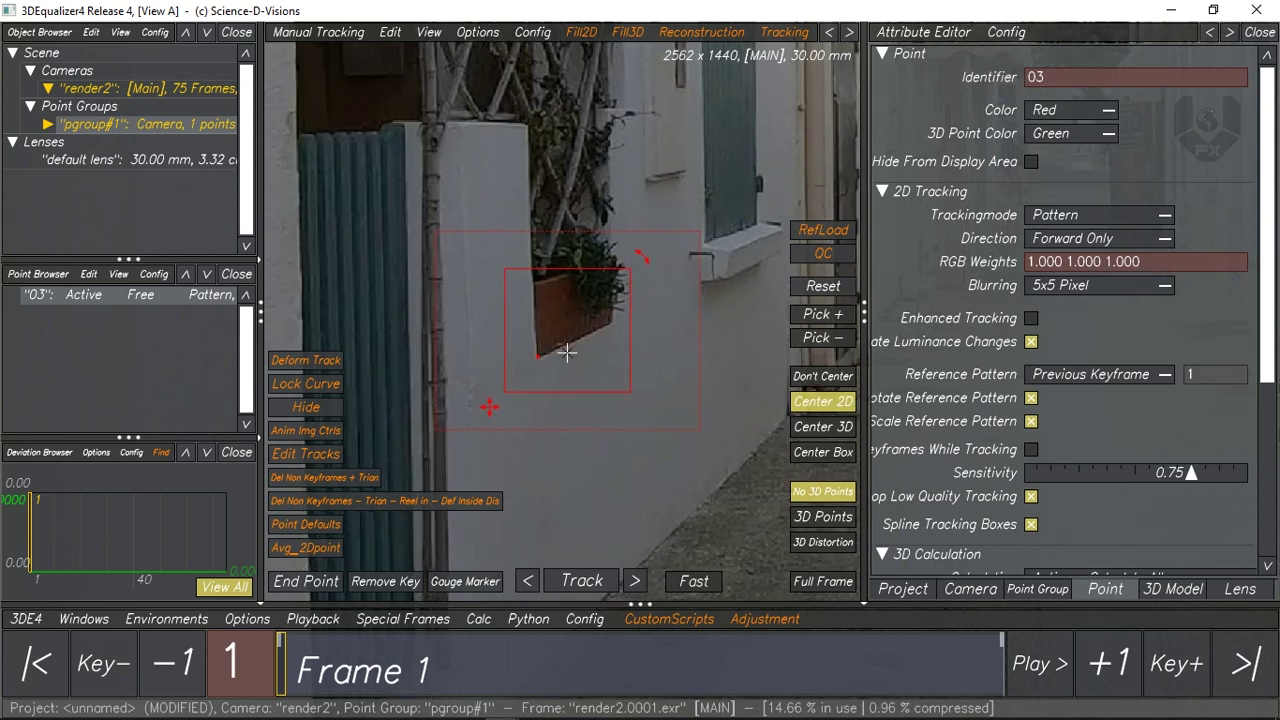
scroll(551, 397, up, 3)
middle_drag(590, 405, 627, 409)
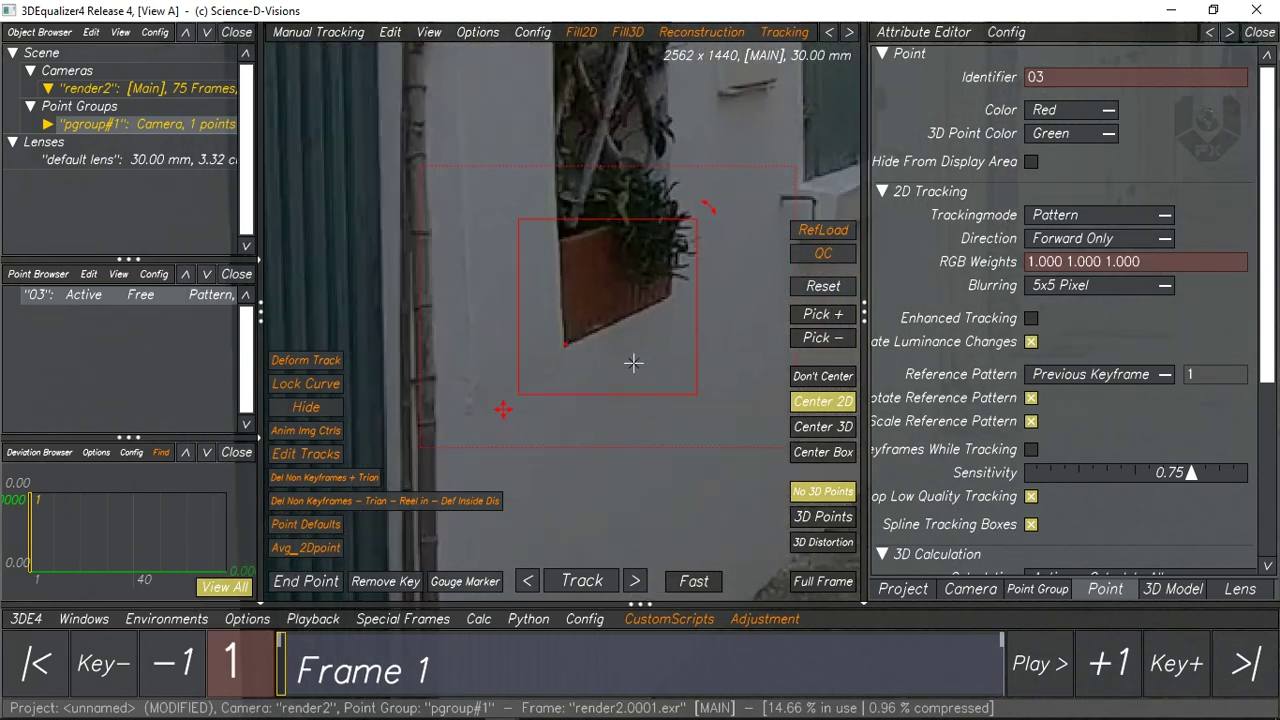
- Review the tracking direction options for the flower box point, comparing the first frame with frame 75
click(1079, 239)
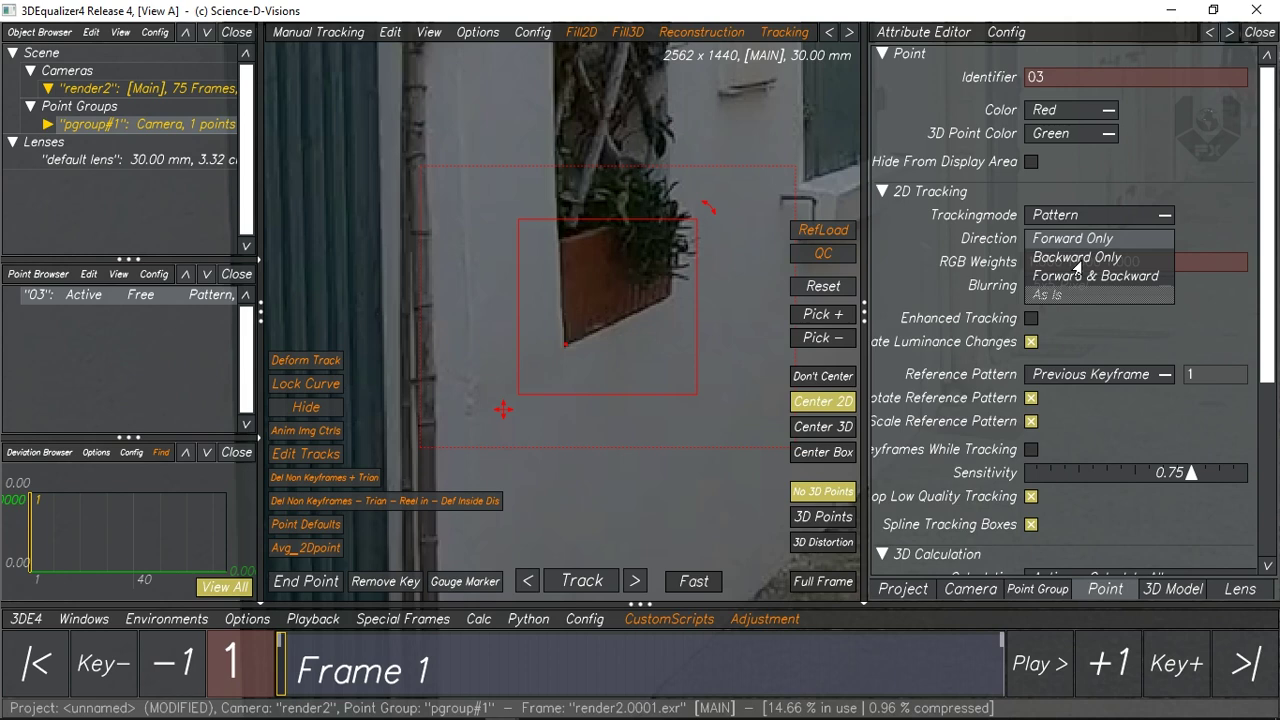
click(1232, 215)
drag(283, 678, 275, 686)
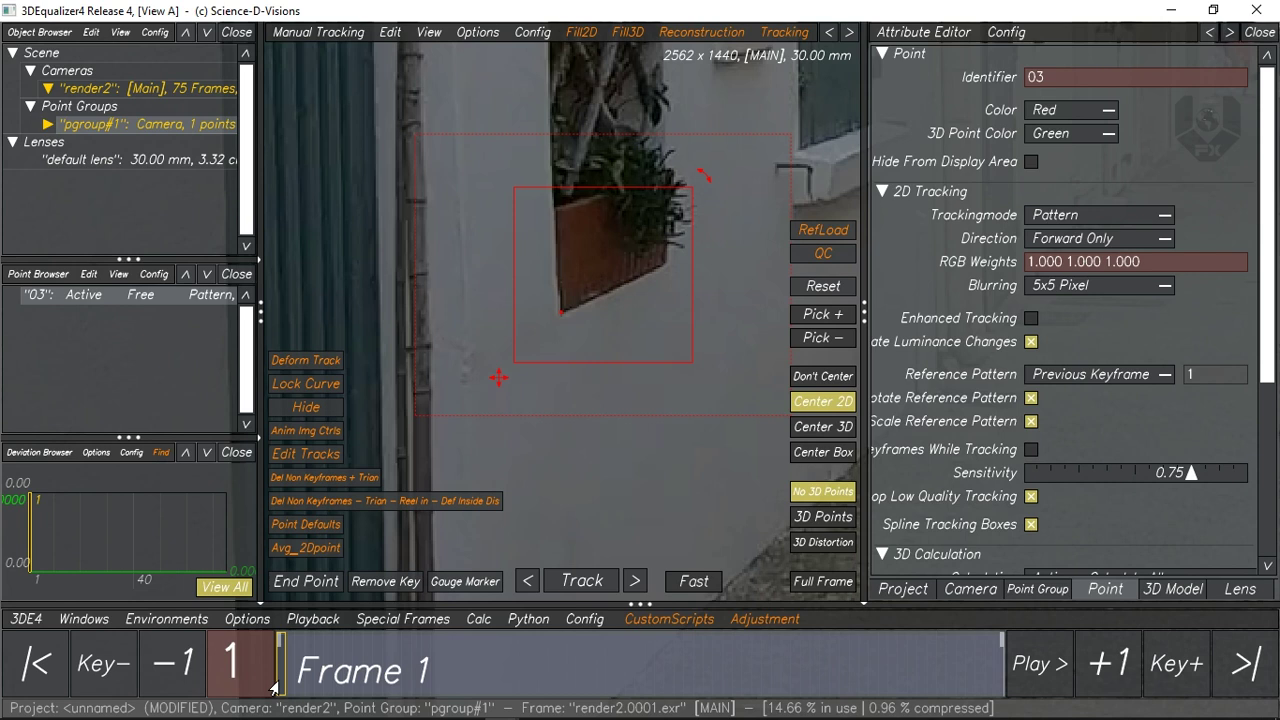
click(1108, 243)
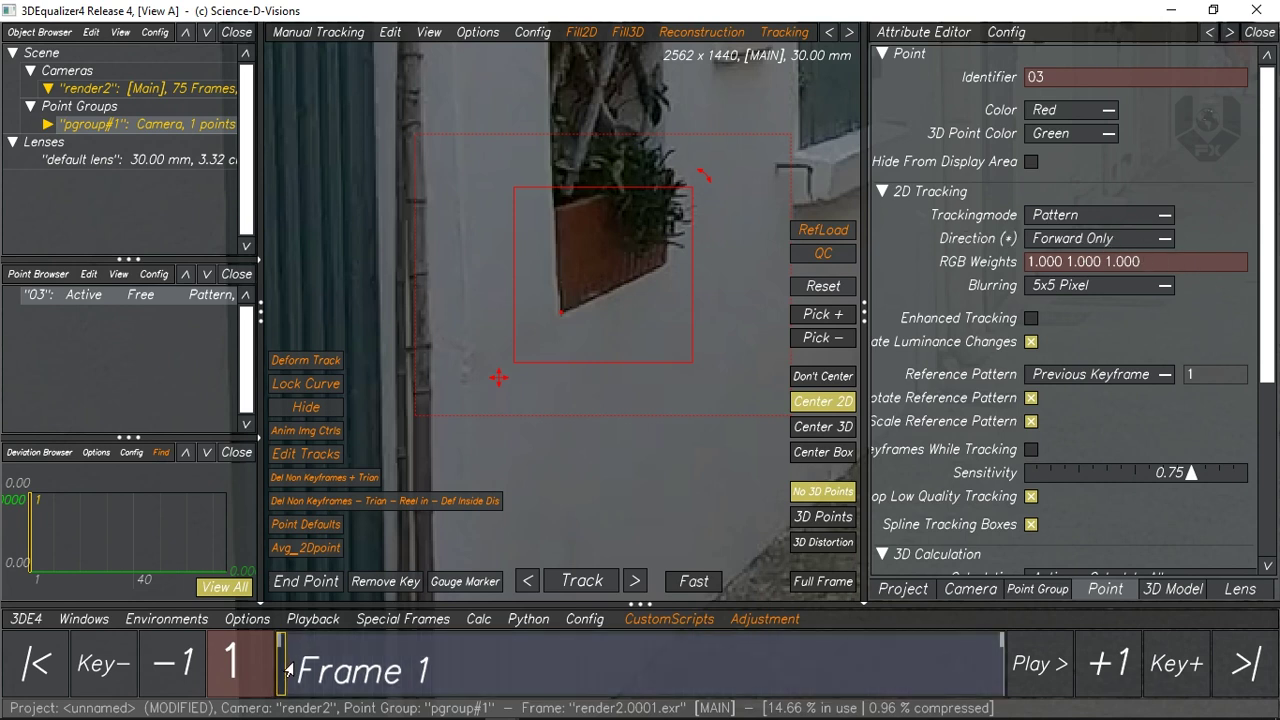
click(950, 662)
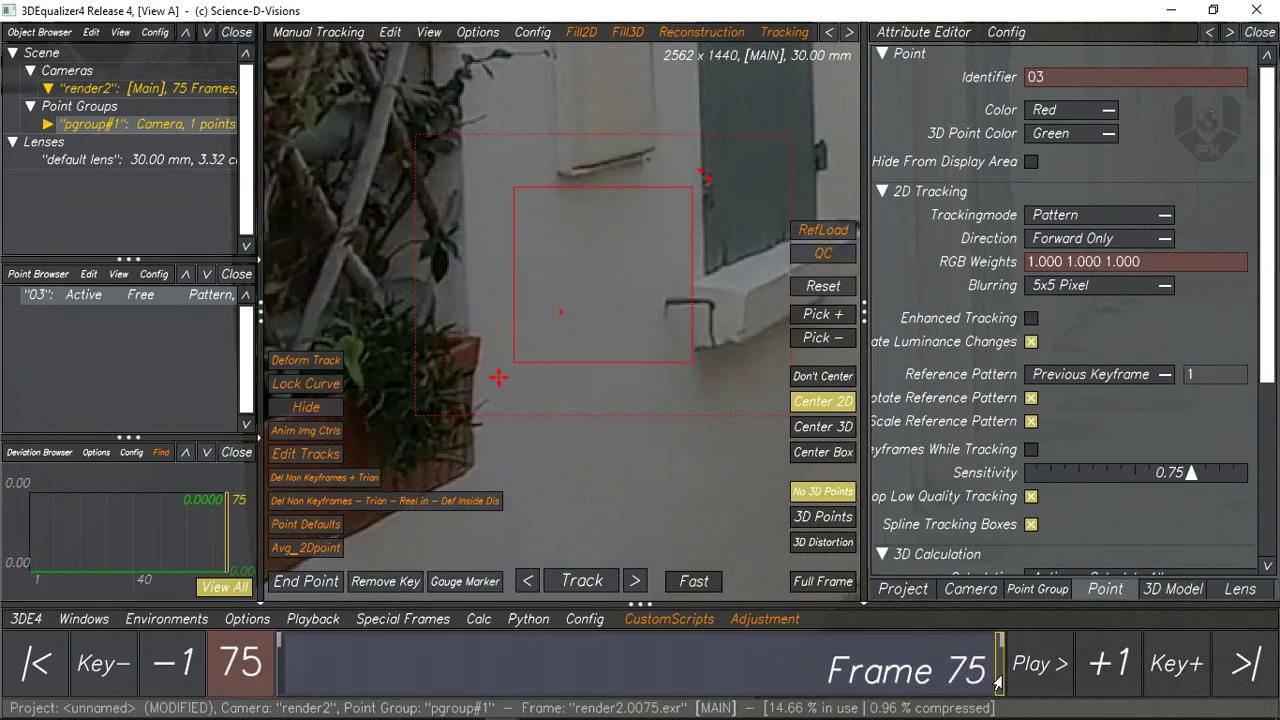
click(1108, 243)
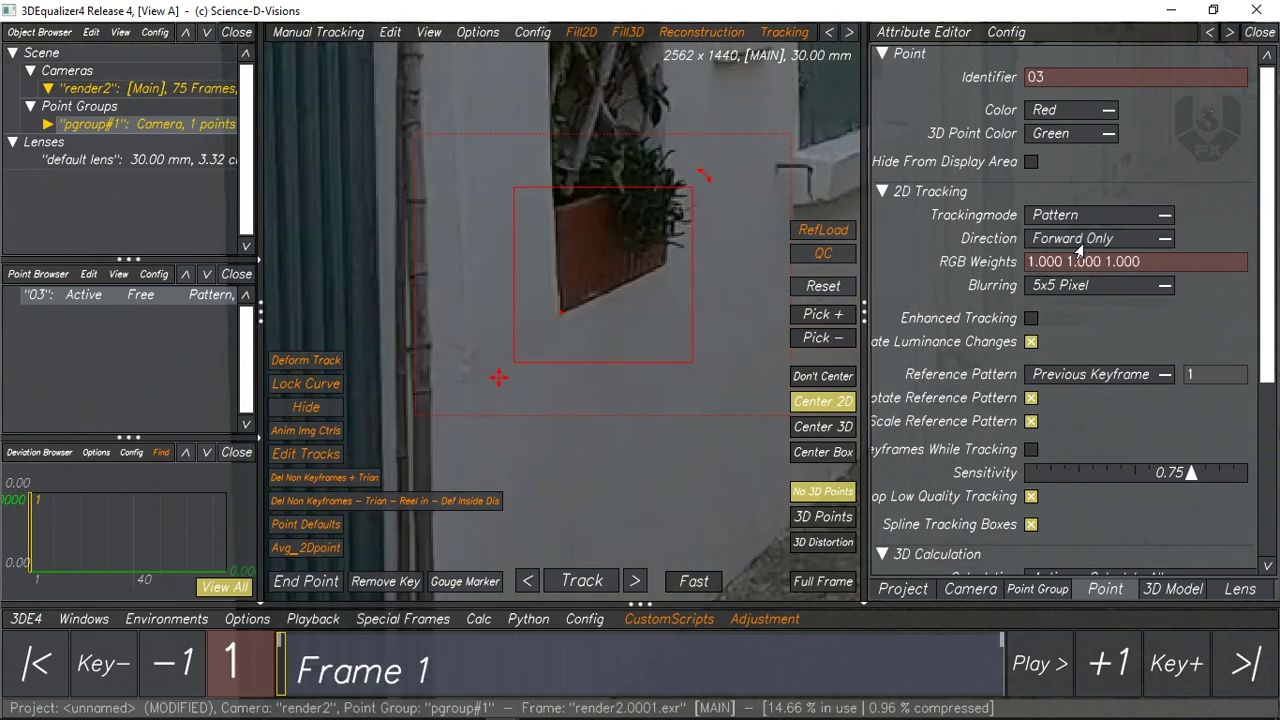
- Track the flower box point one frame forward from frame 1
middle_drag(616, 434, 613, 488)
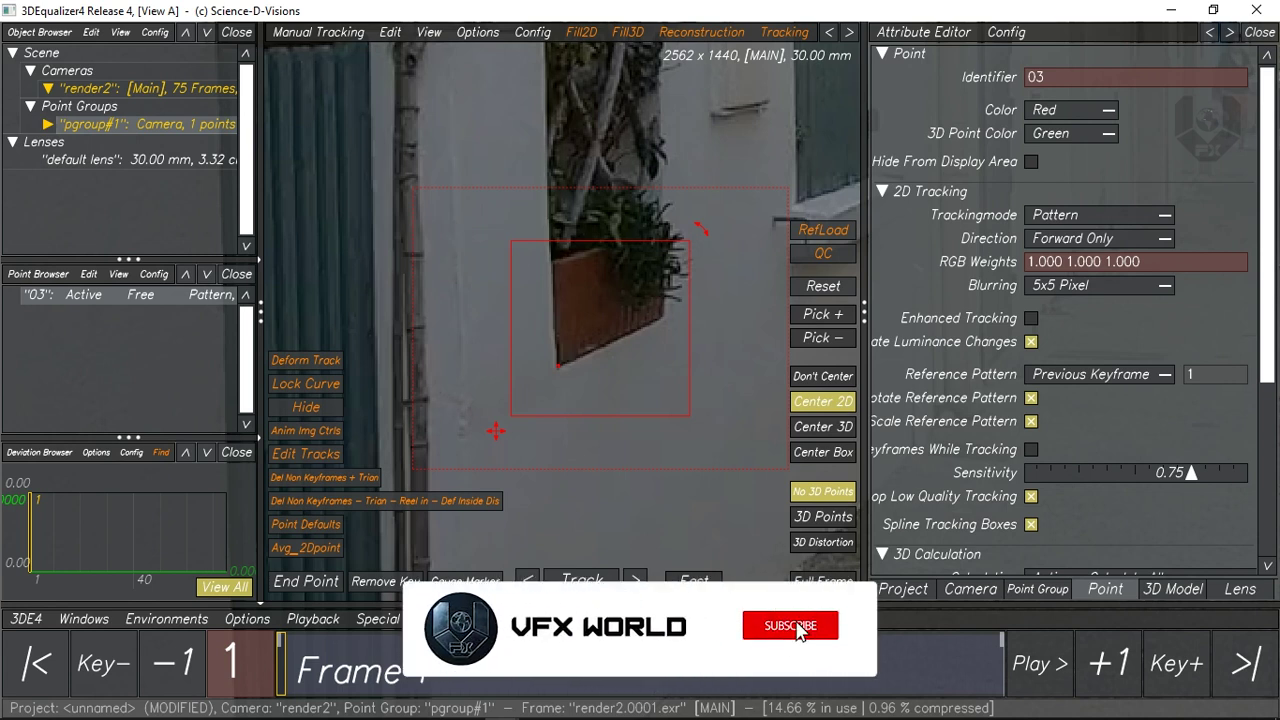
click(636, 583)
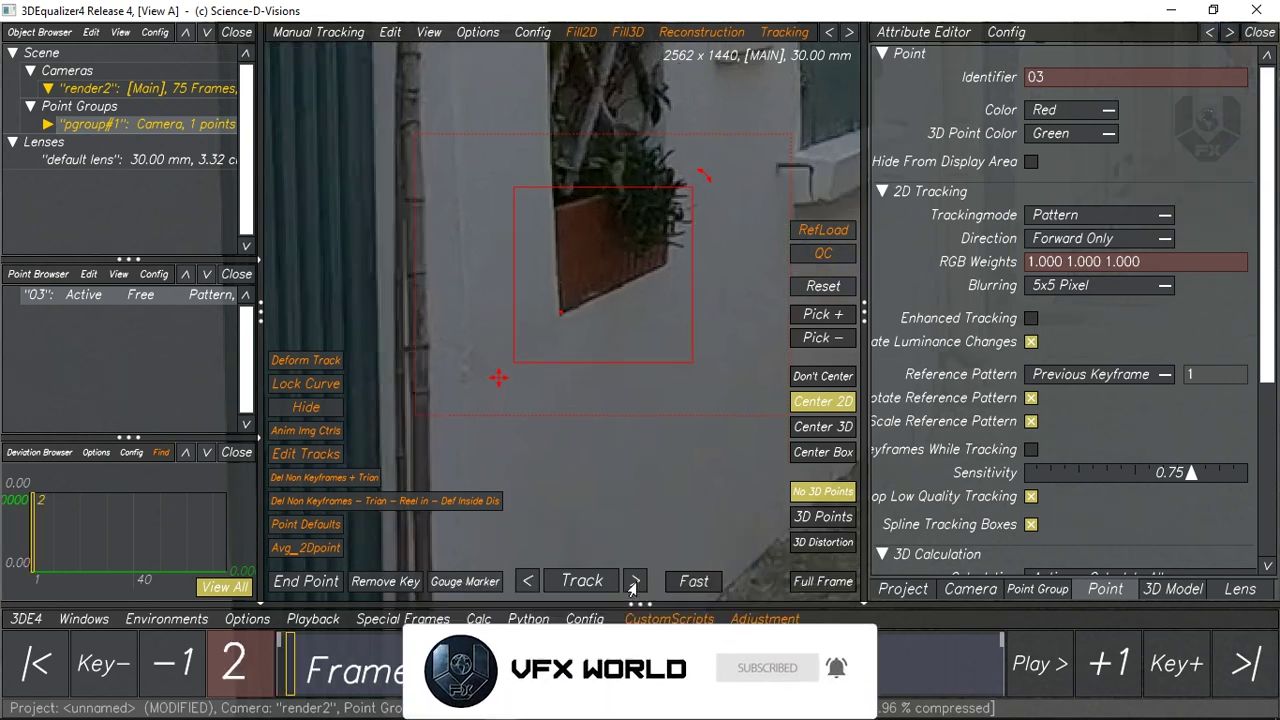
- Track the flower box point forward through frame 75, check its position at the end, and deselect it
click(632, 585)
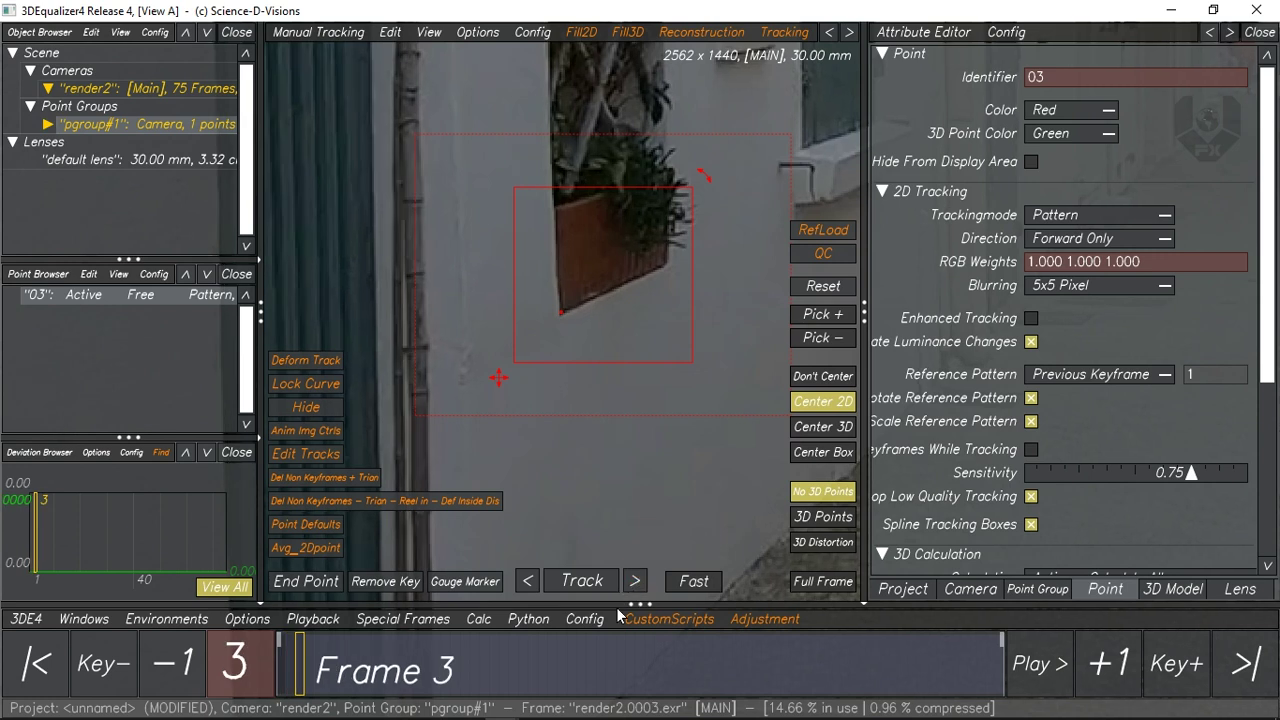
click(635, 581)
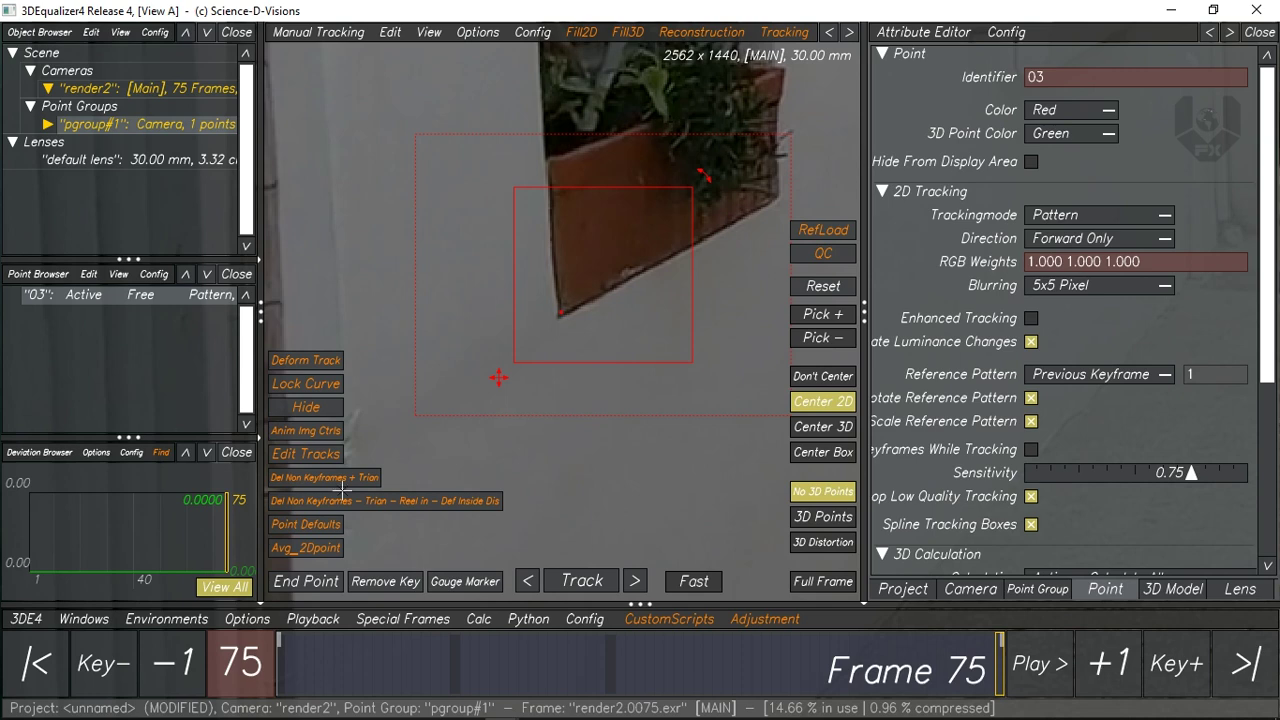
middle_drag(696, 438, 563, 420)
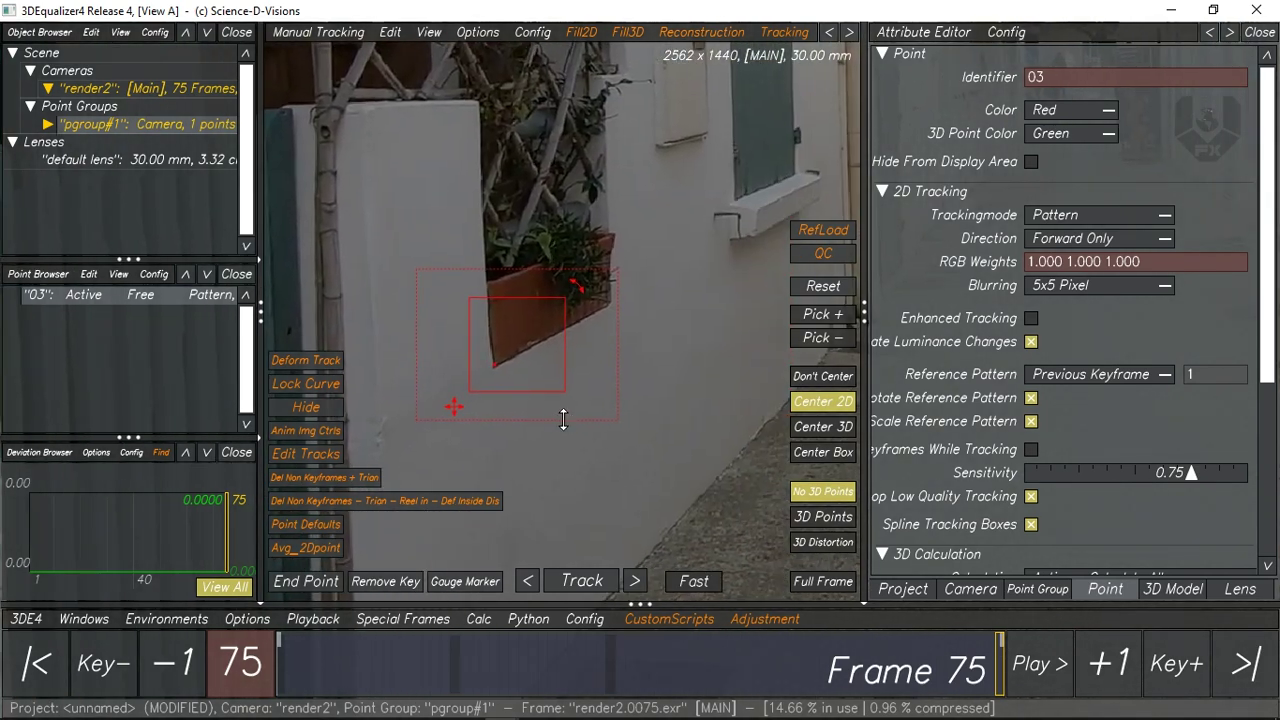
scroll(672, 370, down, 3)
middle_drag(668, 349, 578, 402)
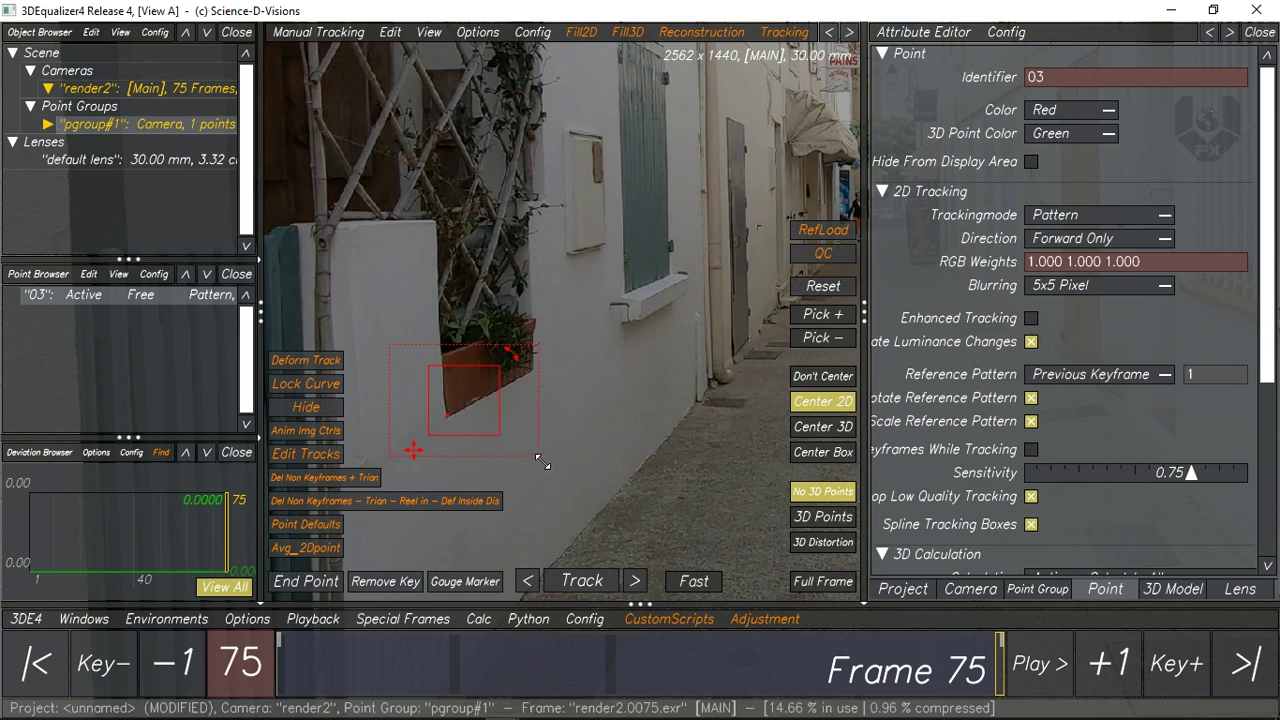
middle_drag(576, 378, 600, 358)
middle_drag(501, 240, 510, 211)
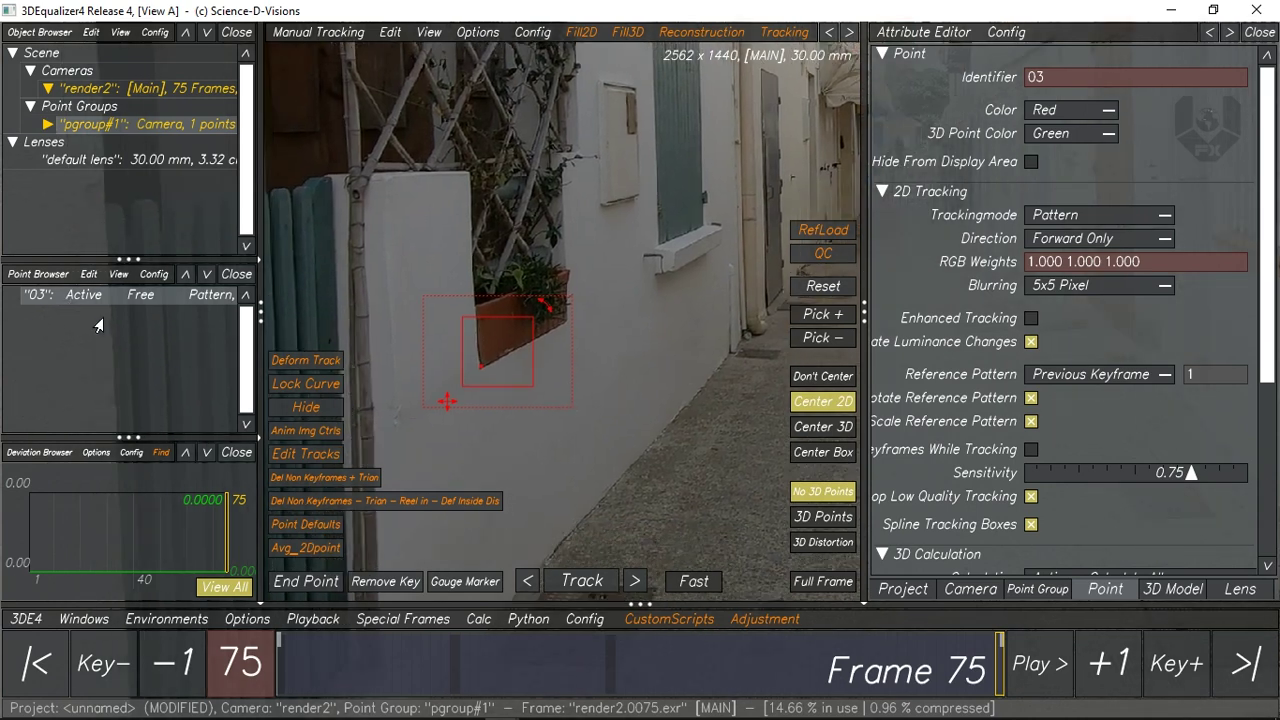
click(679, 343)
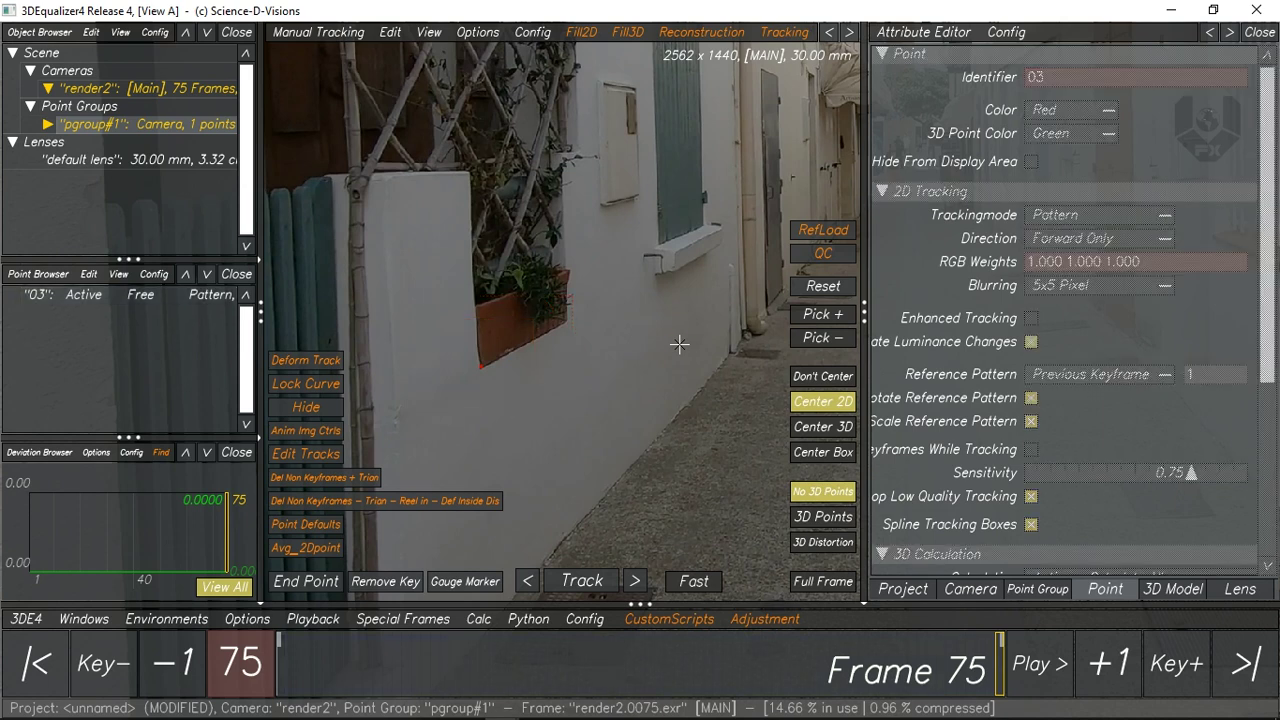
- Add a tracking point at the brown door's upper-left corner on frame 75 and set its direction to Backward Only
middle_drag(699, 303, 629, 240)
scroll(576, 309, up, 4)
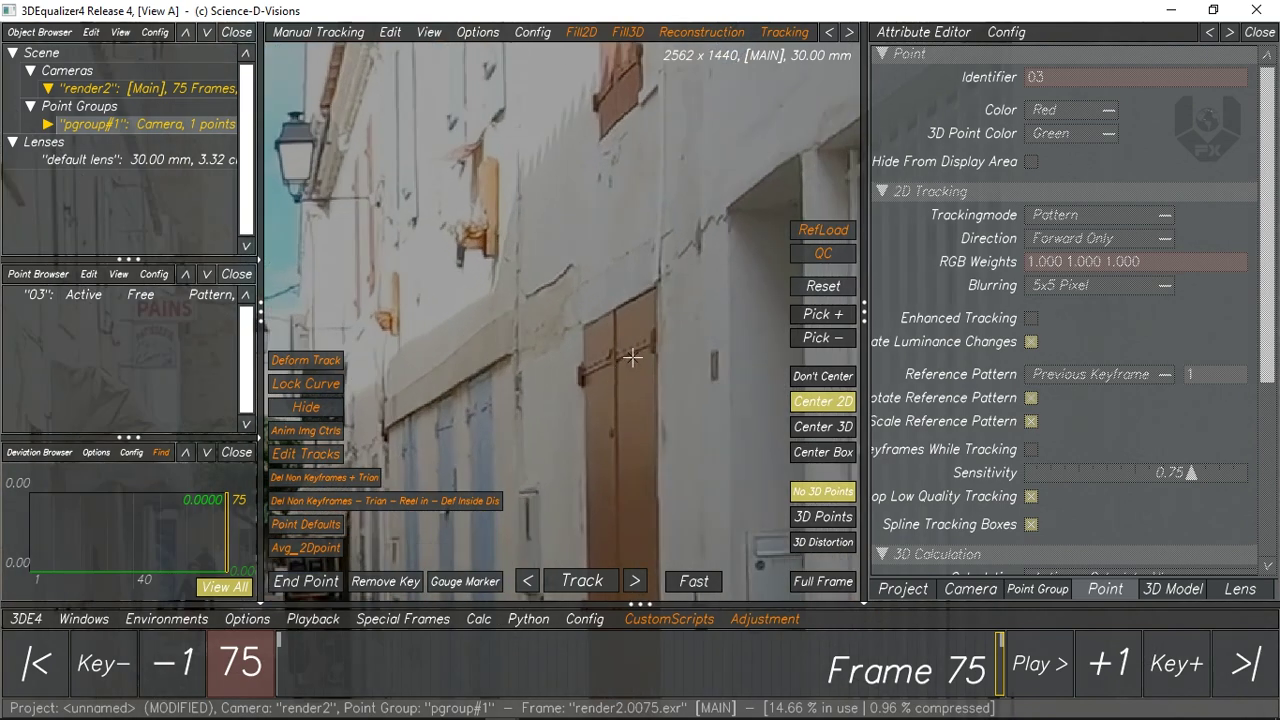
scroll(570, 378, up, 3)
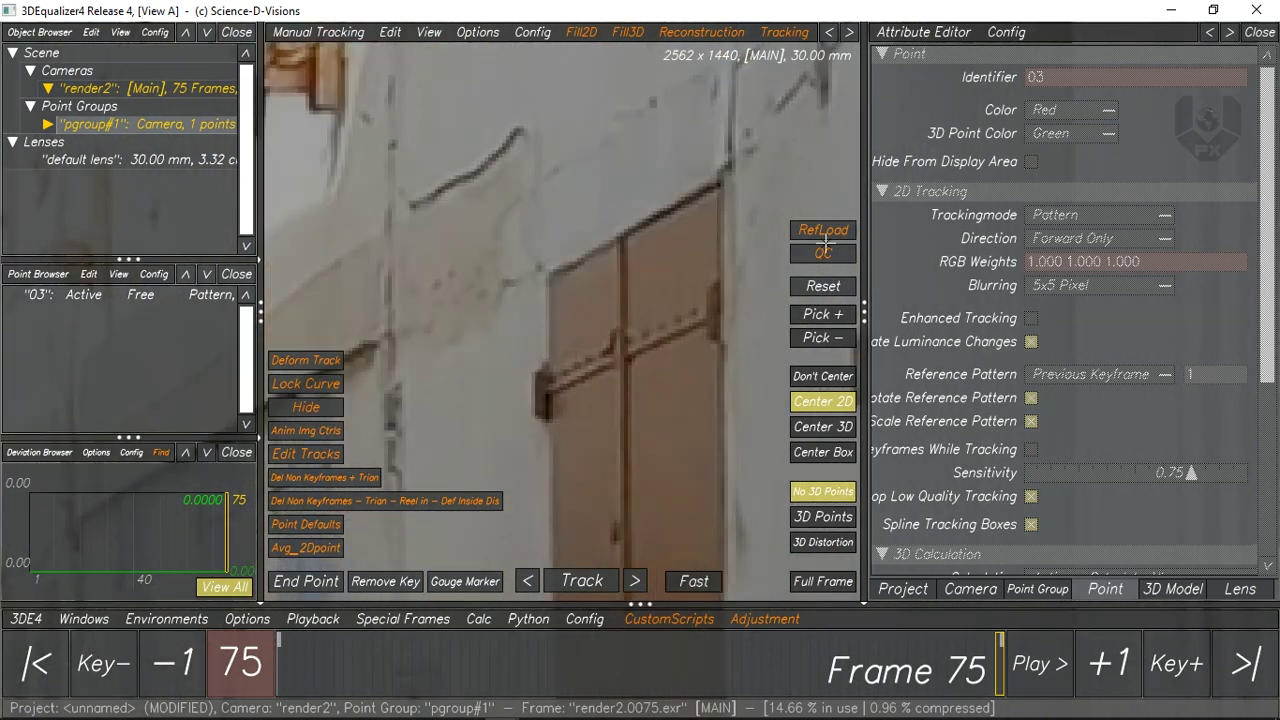
ctrl+click(550, 276)
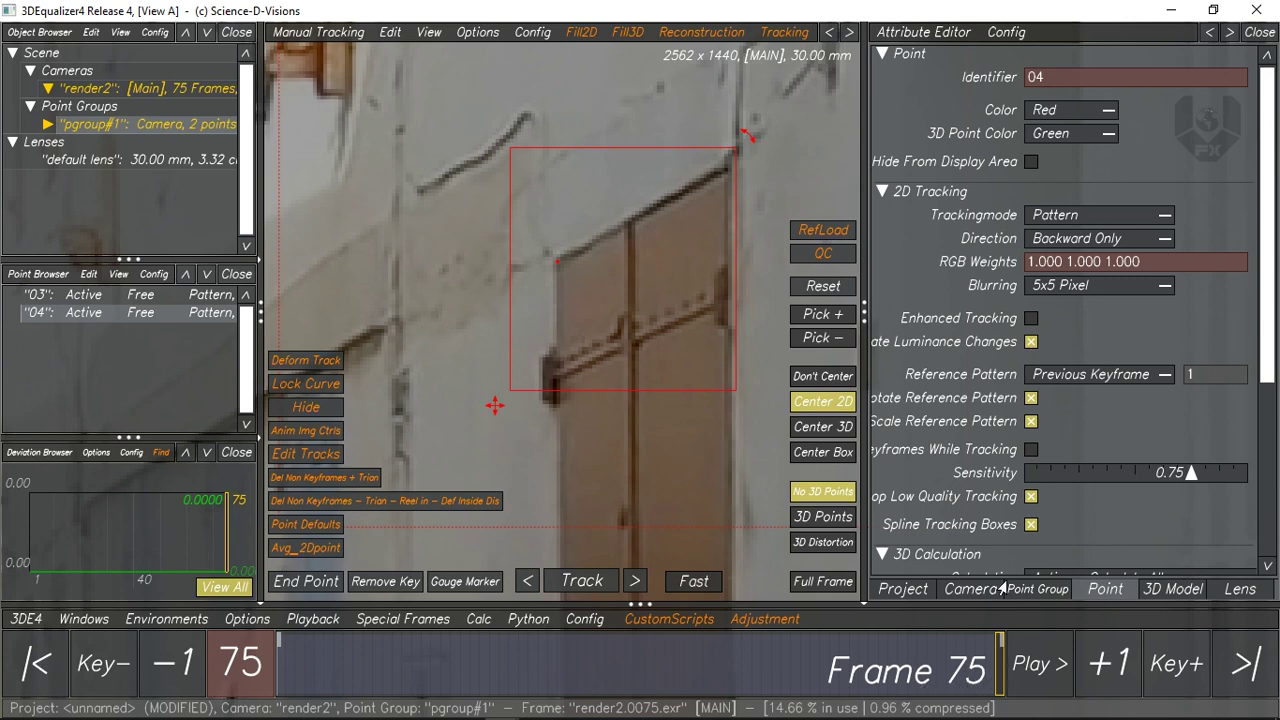
click(1064, 240)
click(1062, 240)
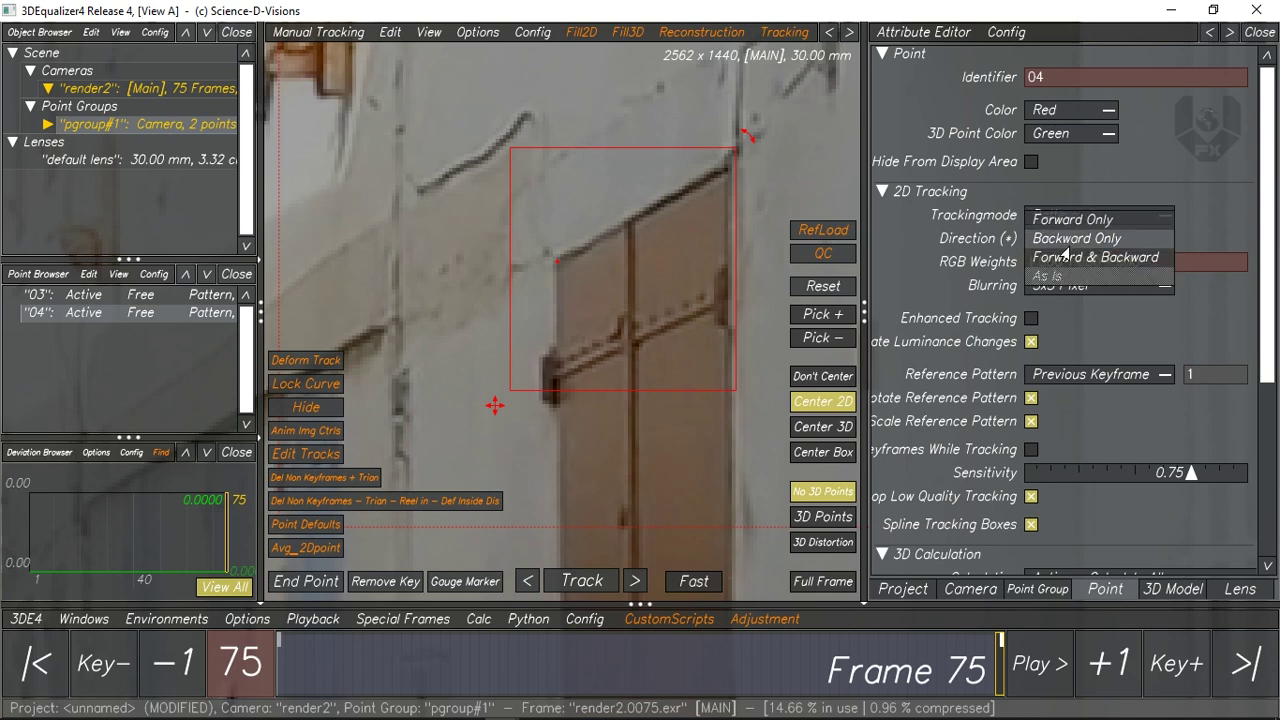
click(1080, 241)
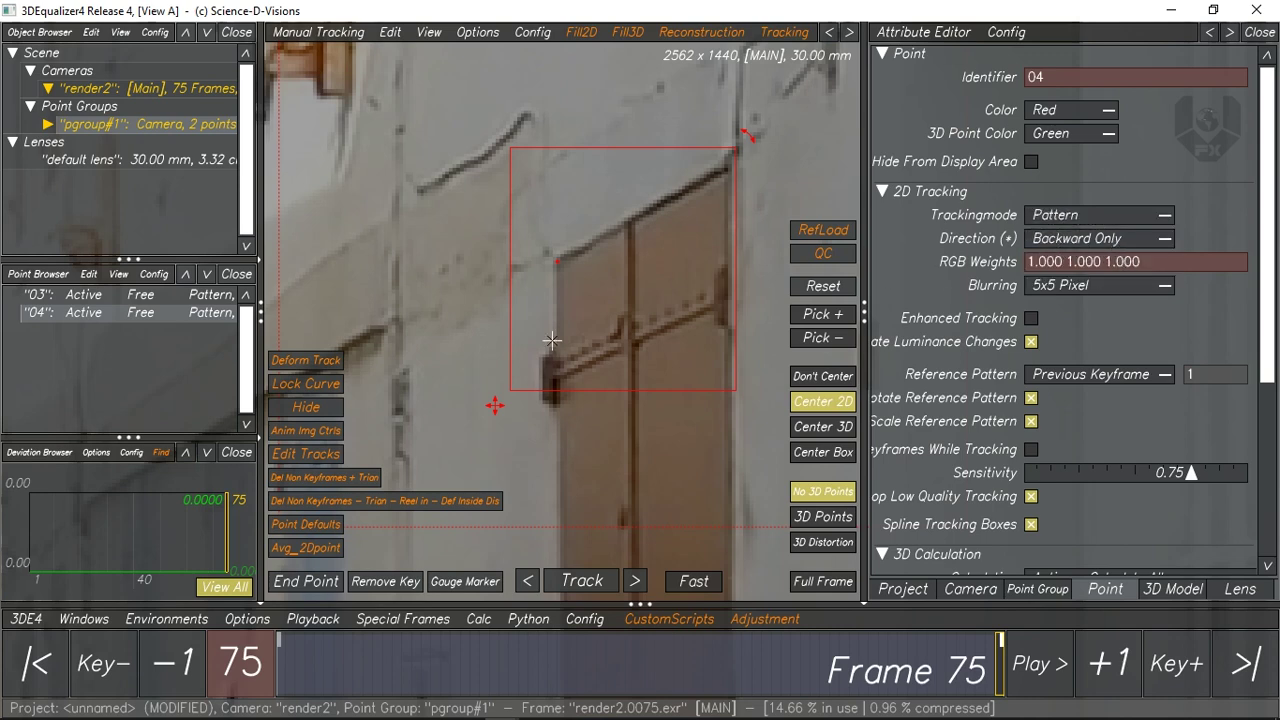
- Track the brown door point backward from frame 75 to frame 1, leaving it deselected with the whole street frame in view
scroll(626, 460, down, 3)
middle_drag(584, 431, 494, 399)
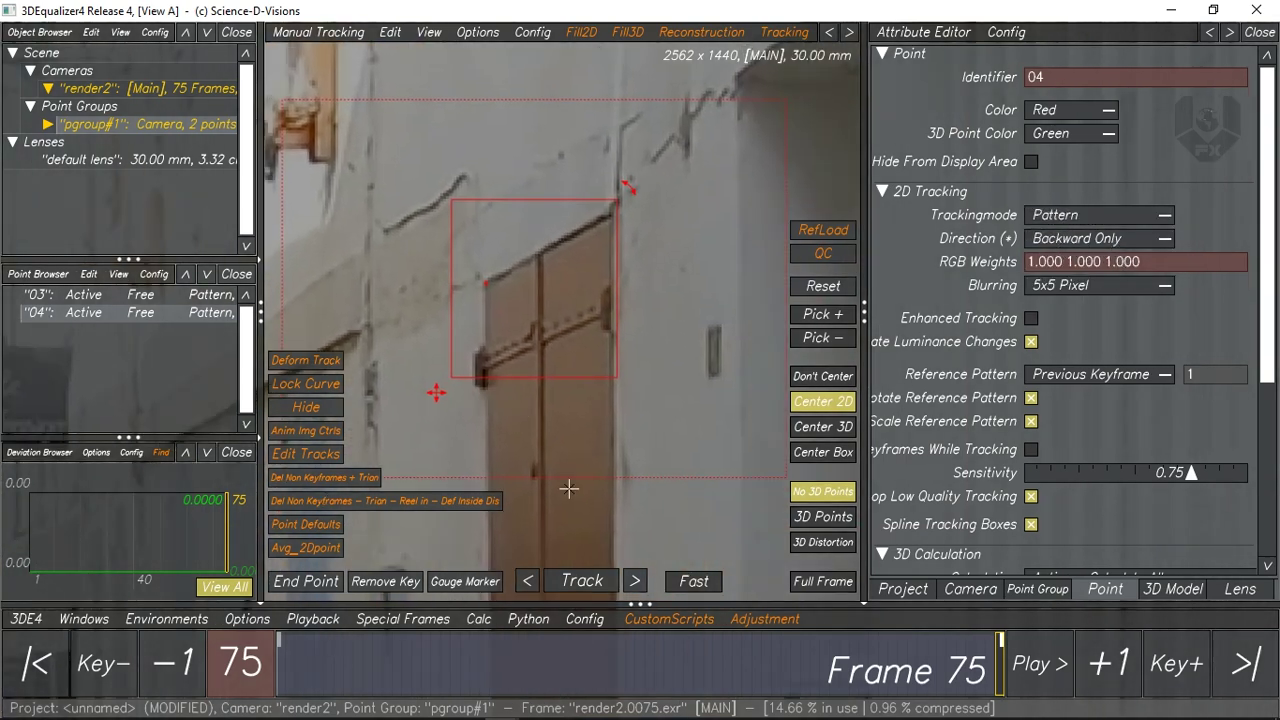
key(t)
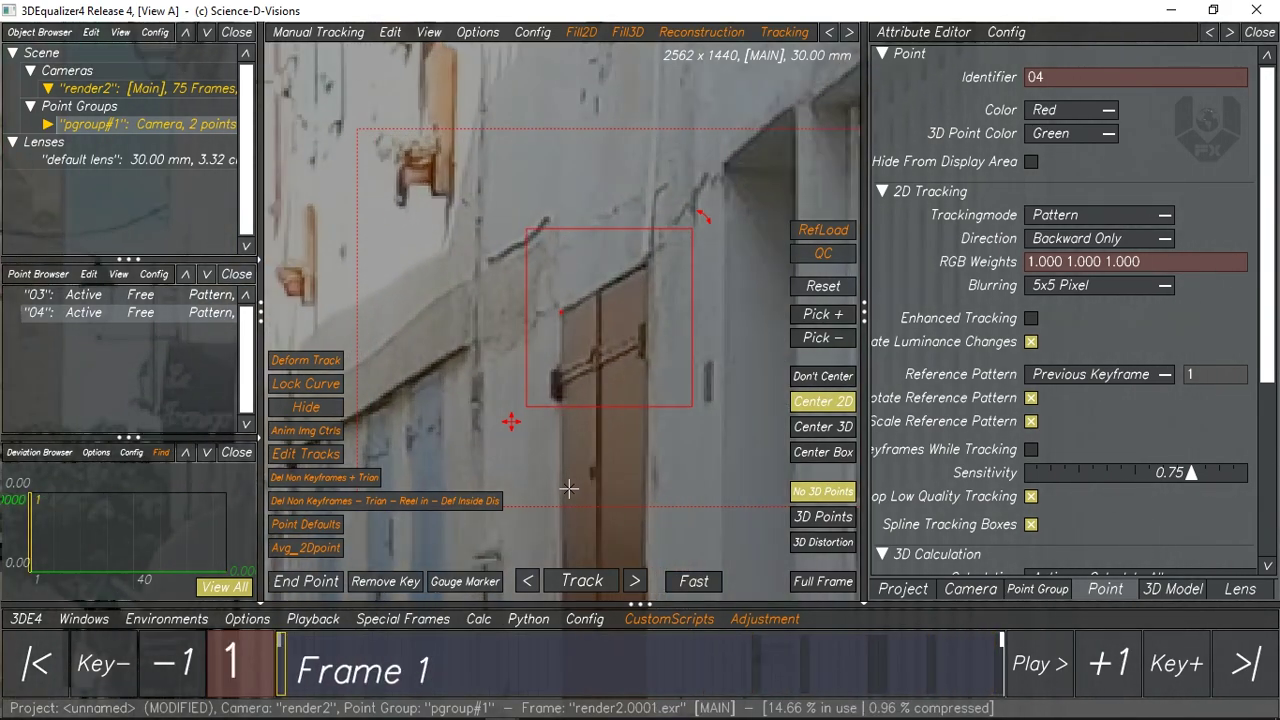
click(605, 98)
scroll(605, 102, down, 10)
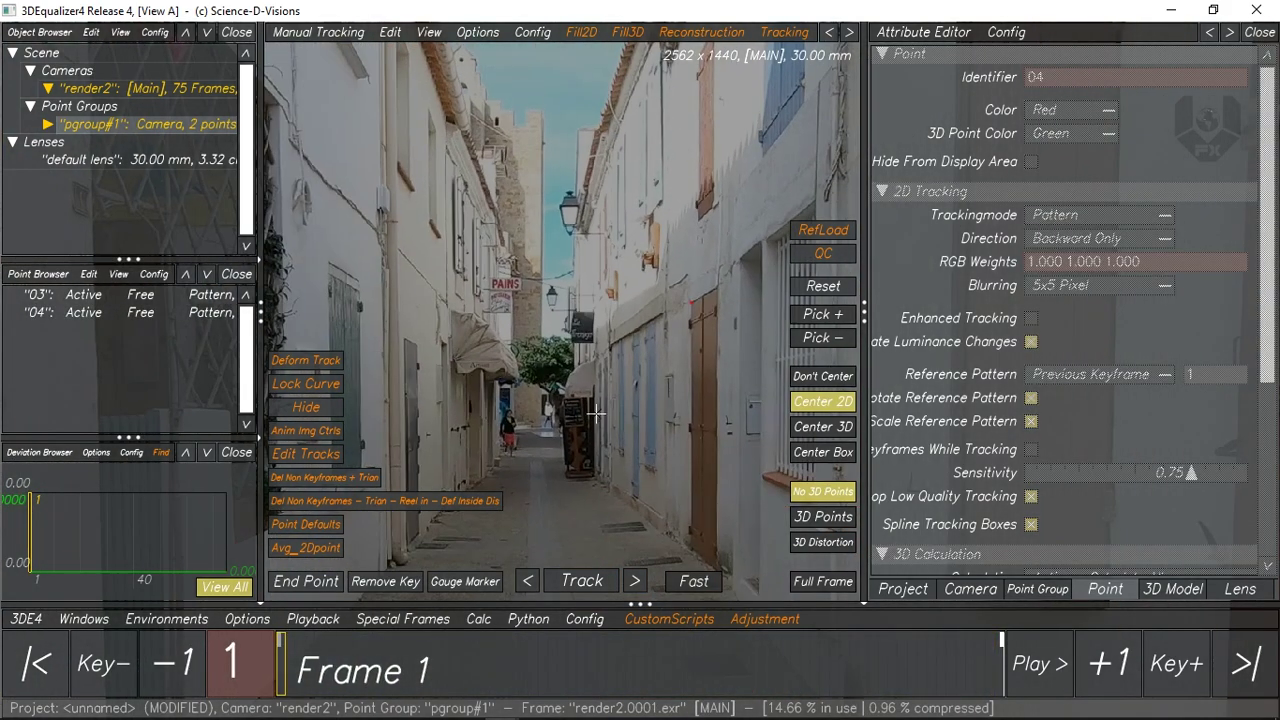
right_drag(598, 421, 606, 327)
mouse_move(640, 410)
right_down()
mouse_move(574, 320)
mouse_move(598, 347)
mouse_move(625, 309)
right_up()
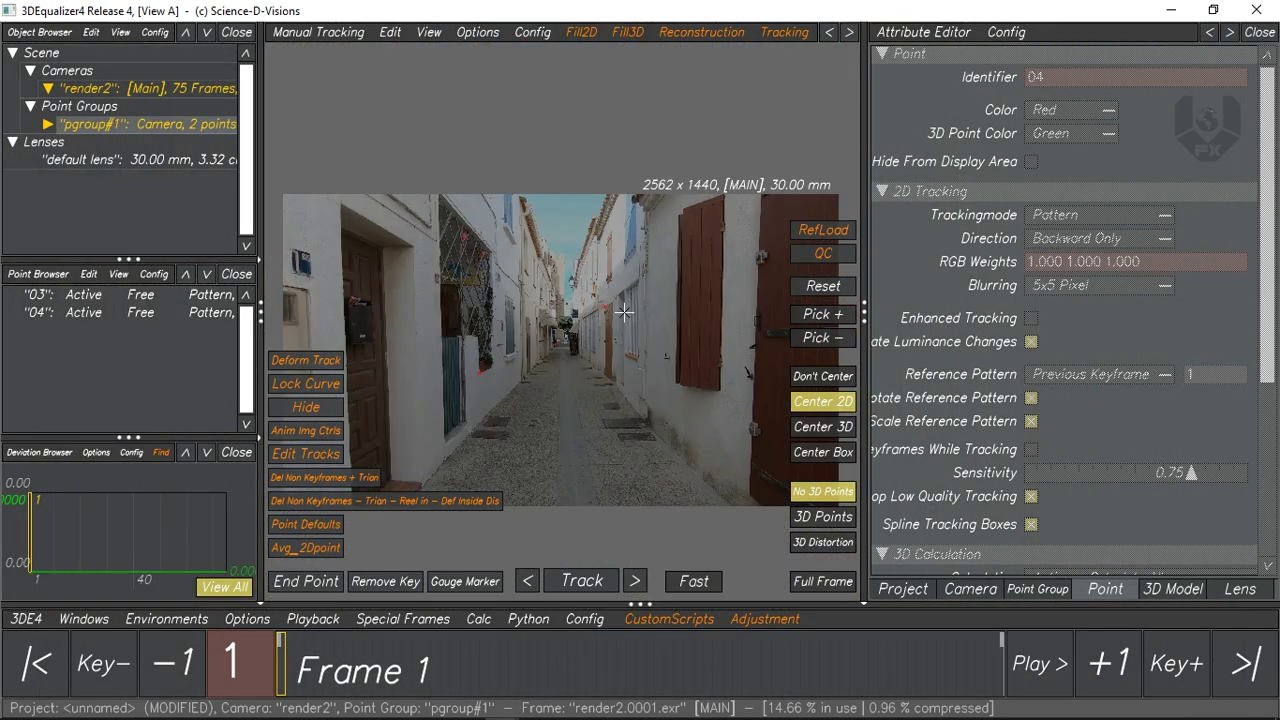
drag(440, 265, 646, 405)
click(587, 336)
- Import the saved 2D tracks file into point group pgroup#1 using Always Create New Points
click(46, 125)
right_click(100, 128)
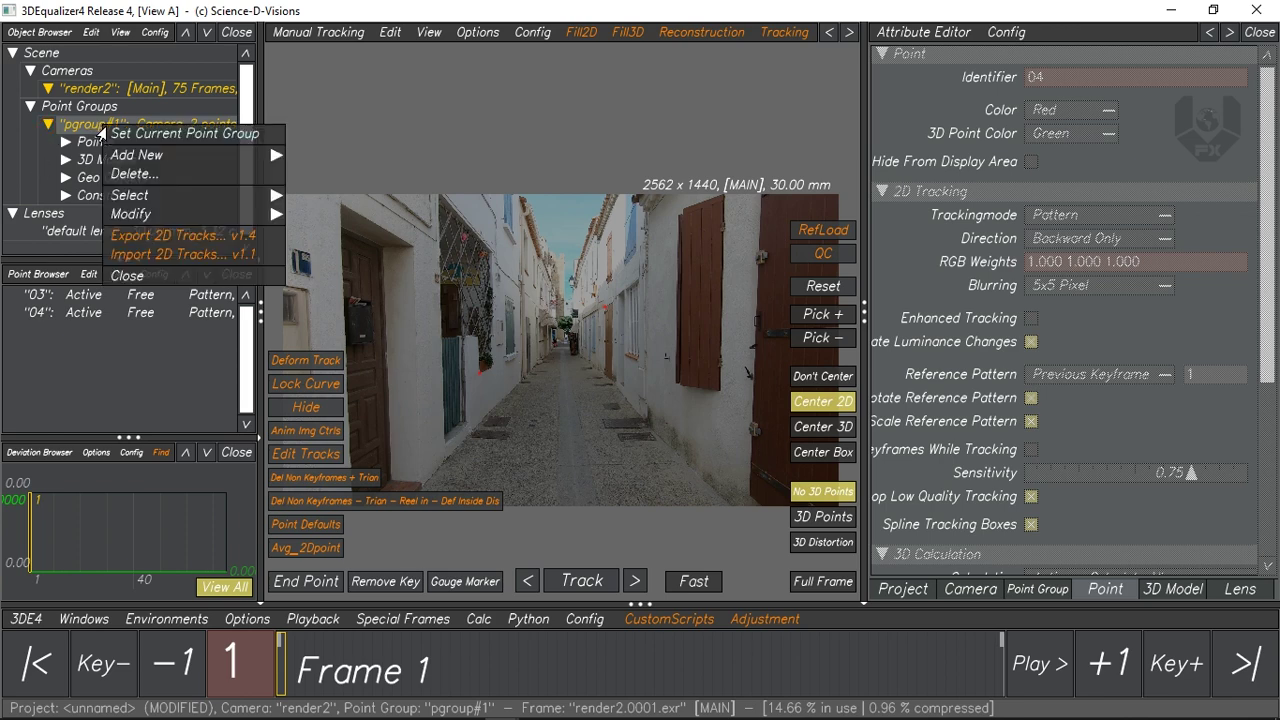
click(179, 256)
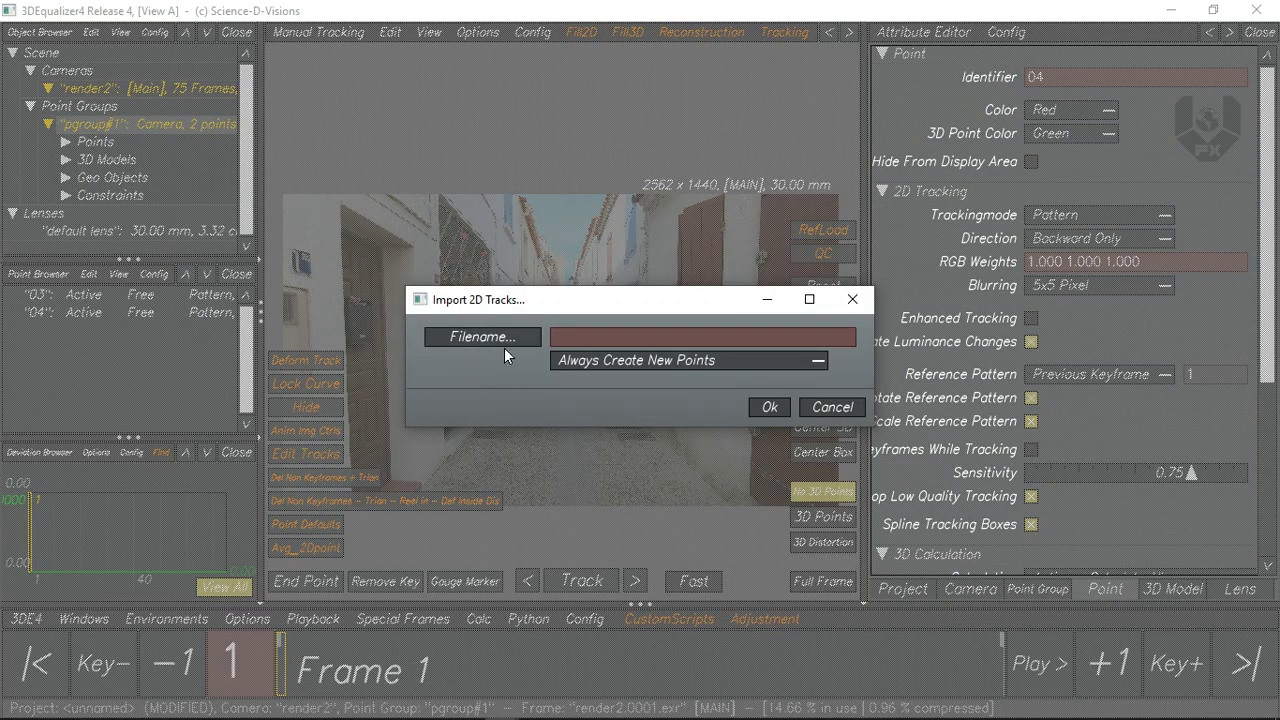
click(500, 341)
click(152, 358)
click(580, 103)
click(1135, 671)
click(769, 407)
- Select all the points across the street image to examine the distribution of the imported tracks
scroll(642, 451, up, 2)
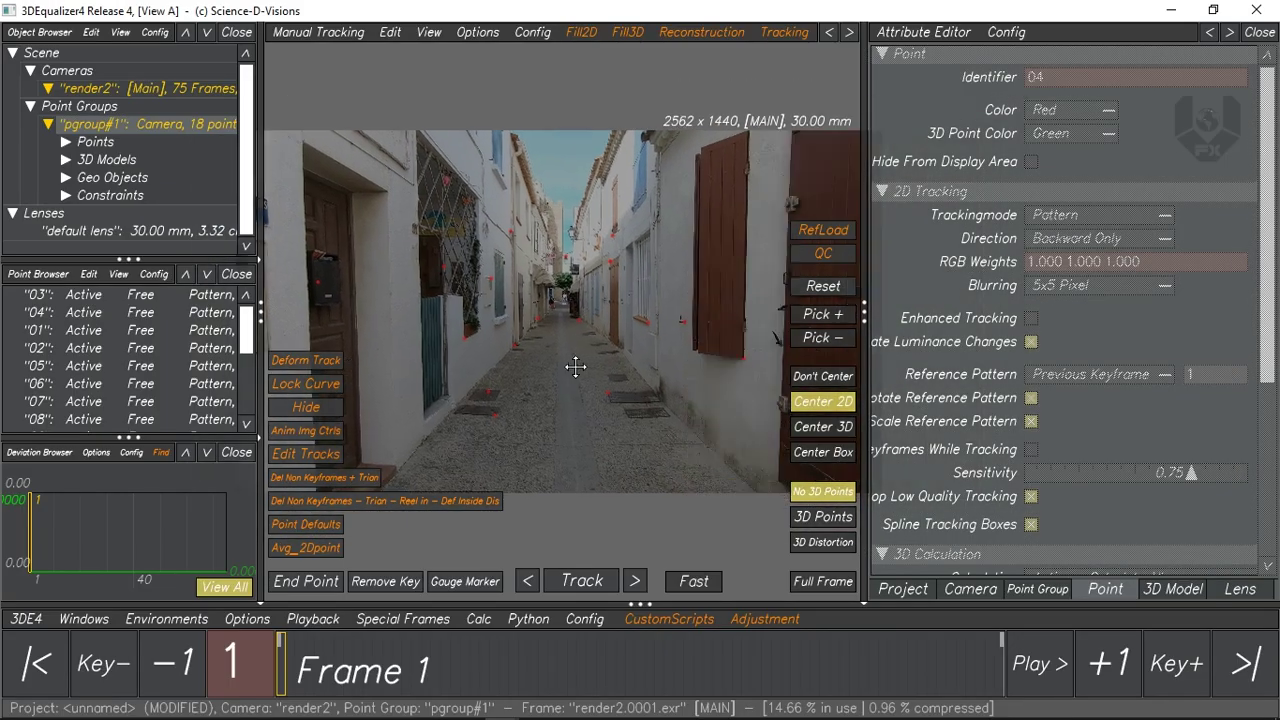
drag(293, 113, 893, 512)
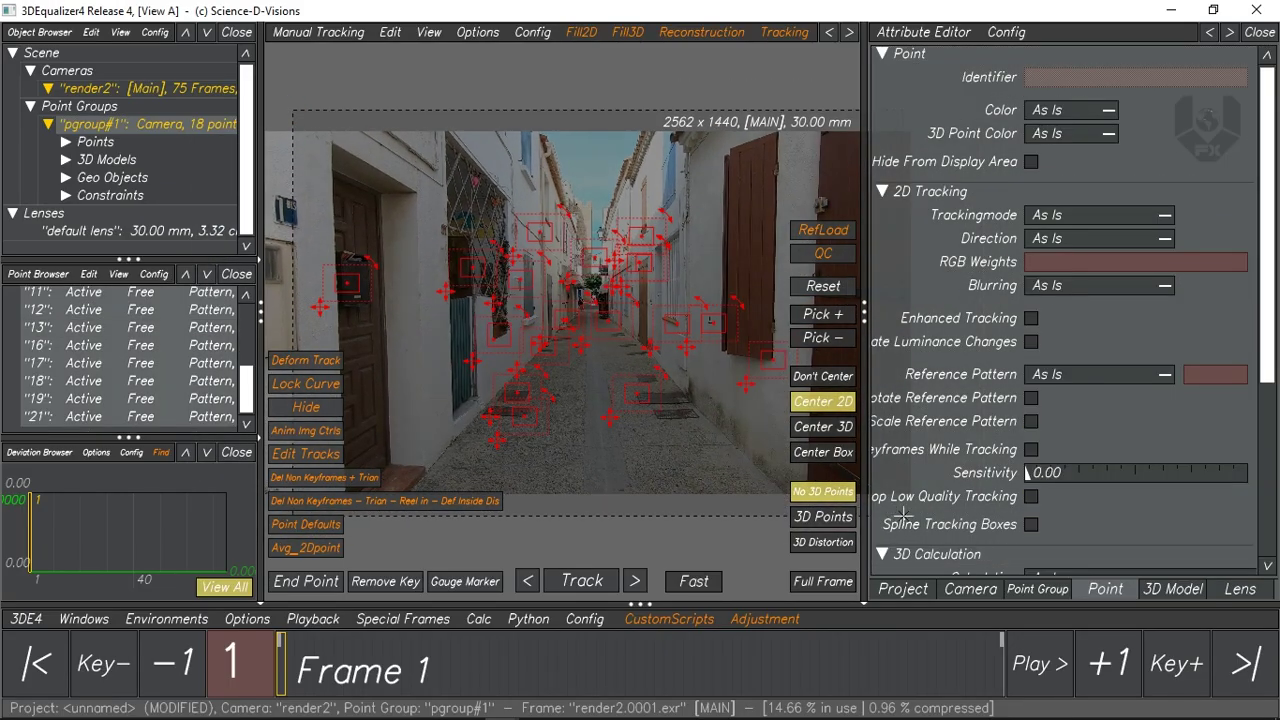
scroll(610, 280, down, 3)
scroll(618, 288, up, 1)
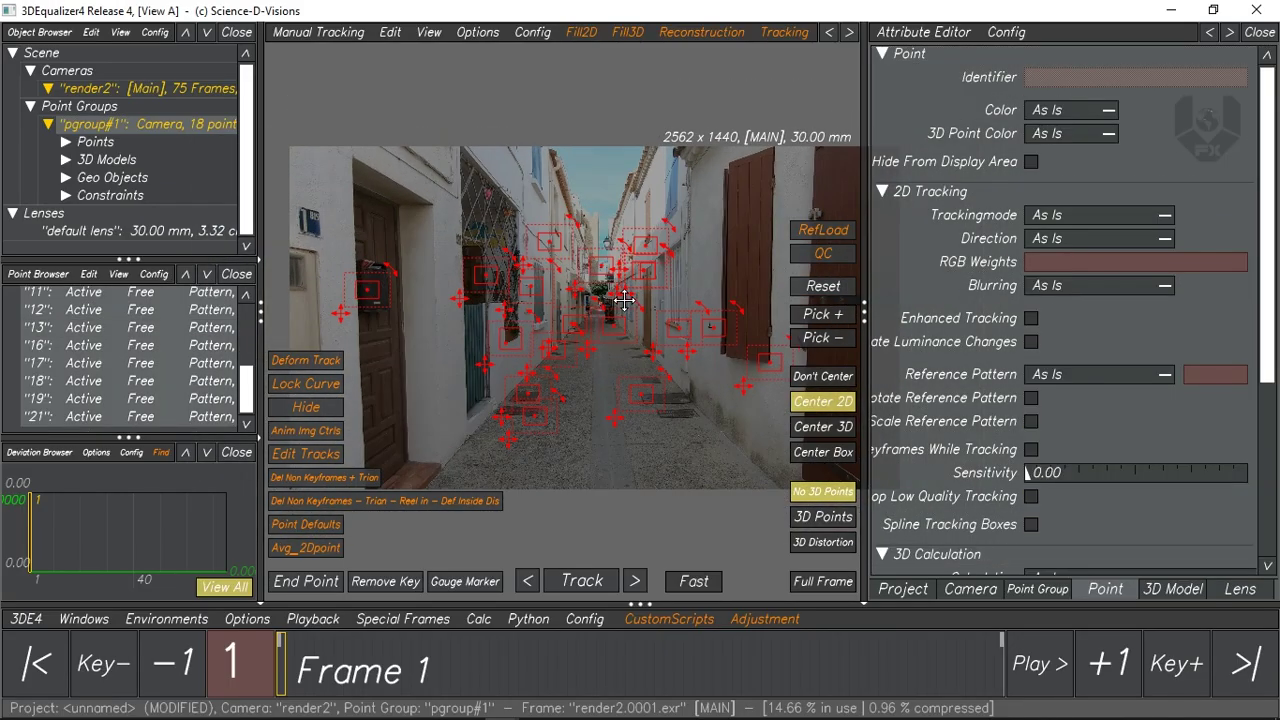
- Look at the tracked points in the Lineup Controls, returning to the Manual Tracking Controls
click(309, 33)
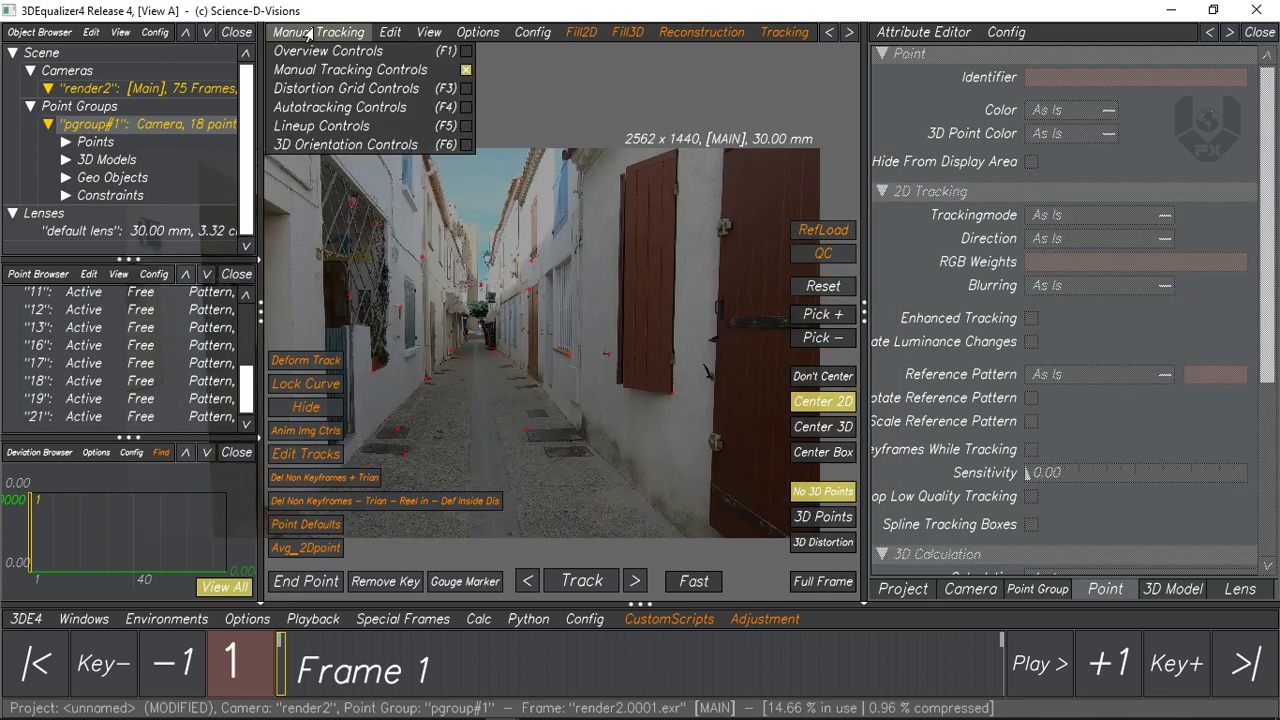
click(348, 126)
scroll(580, 300, down, 2)
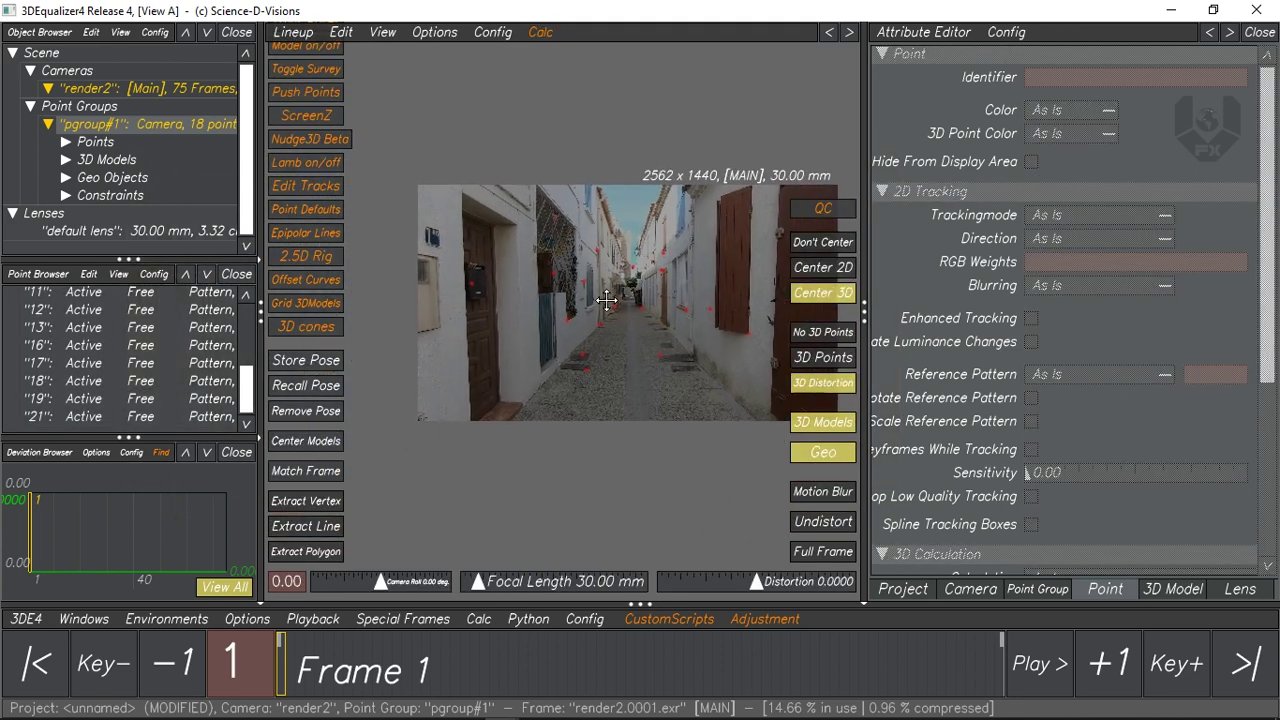
middle_drag(638, 292, 553, 317)
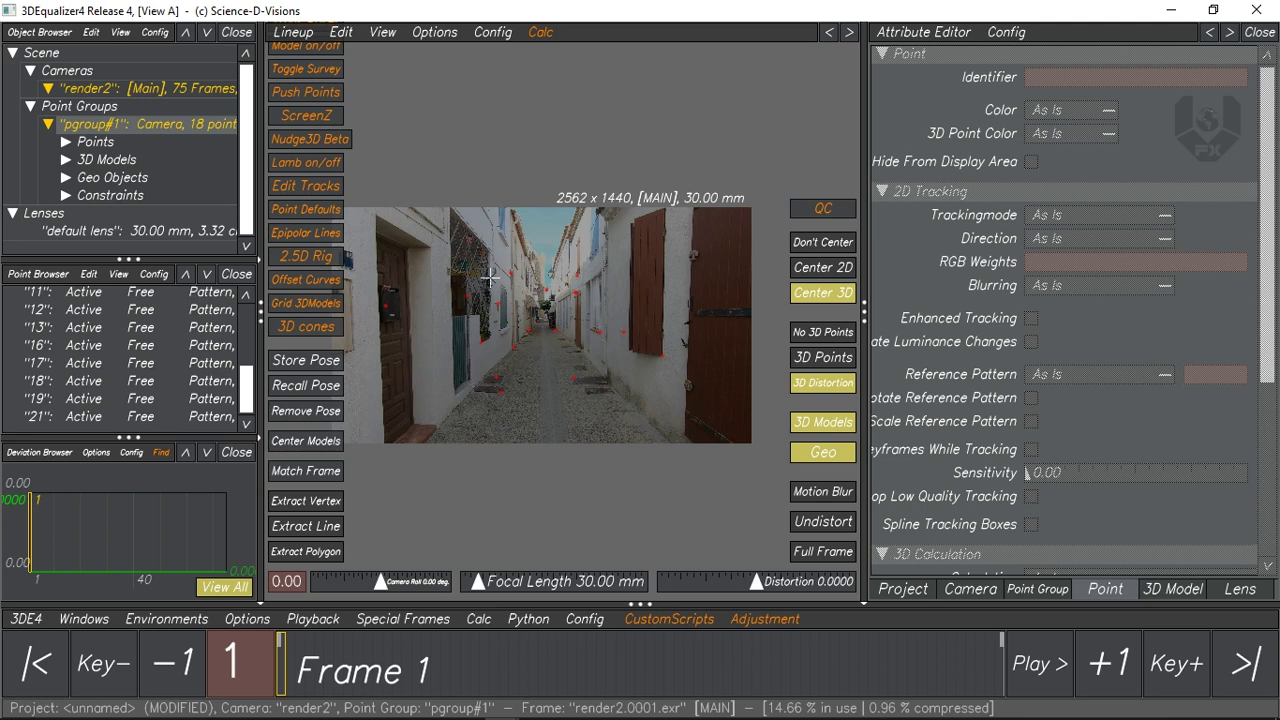
click(291, 33)
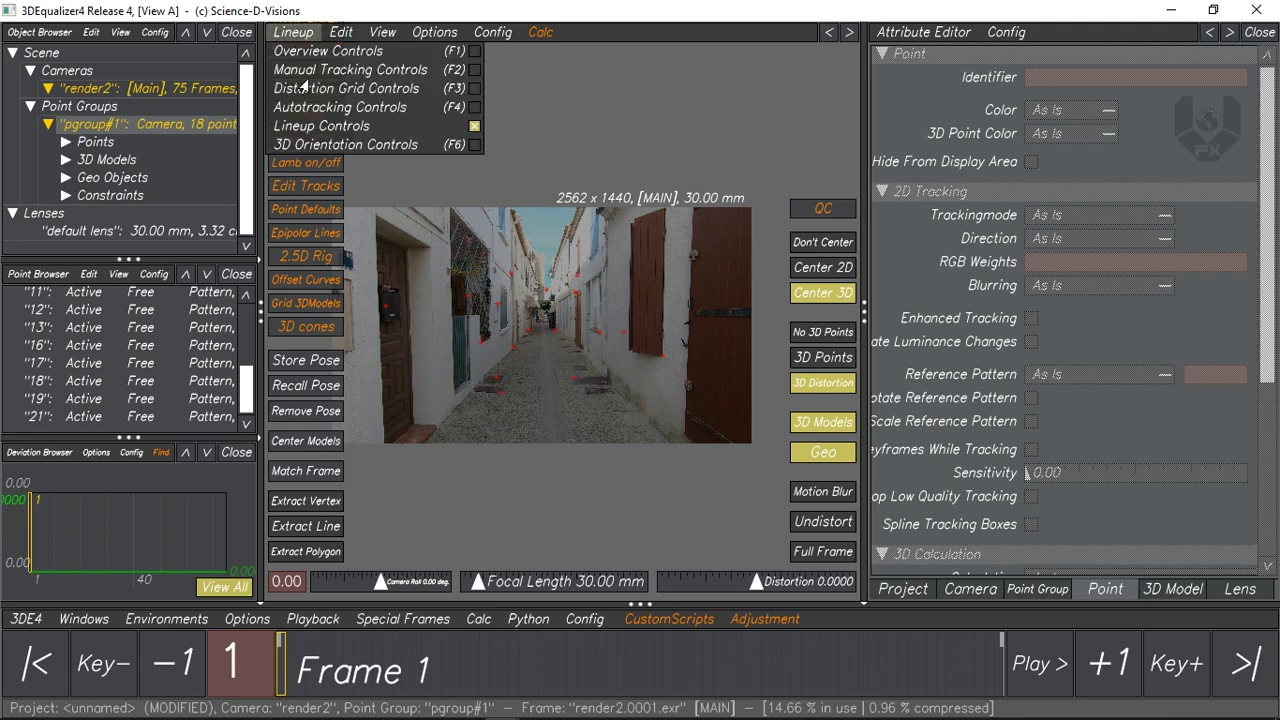
click(377, 70)
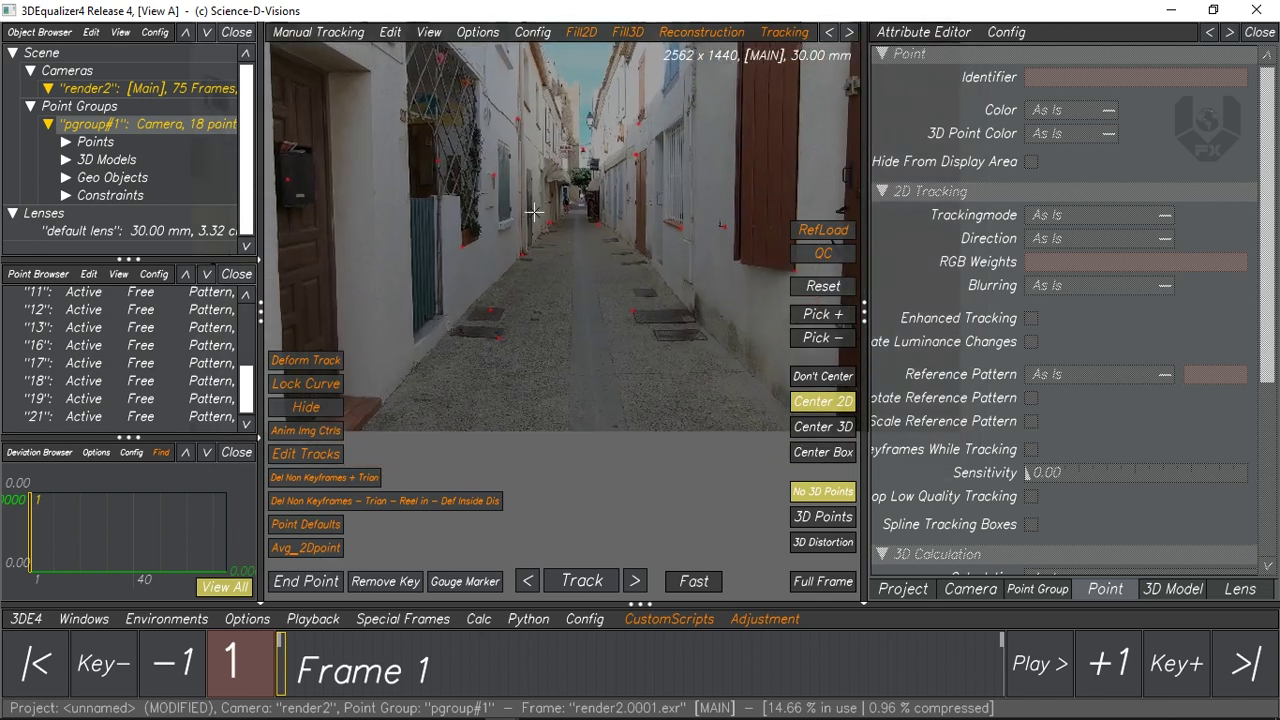
- Calculate everything from scratch, inspect the solved camera path and point cloud from several angles, and use the result
click(476, 620)
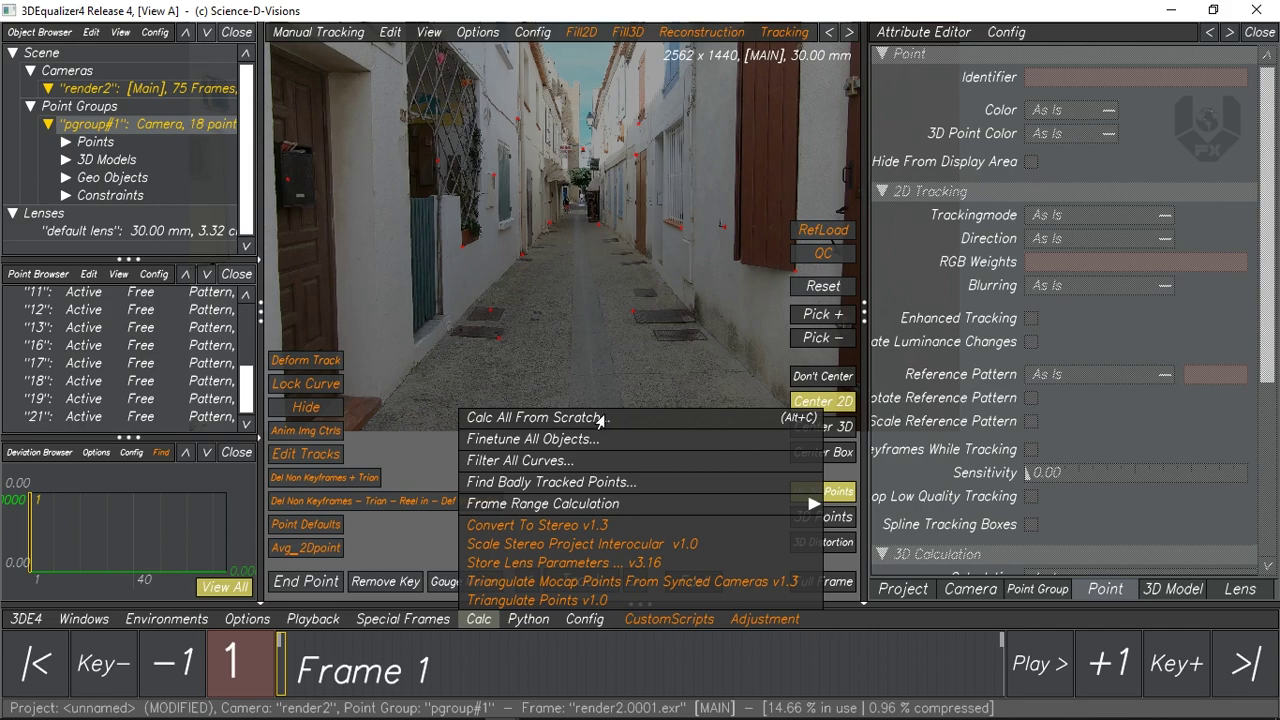
click(592, 420)
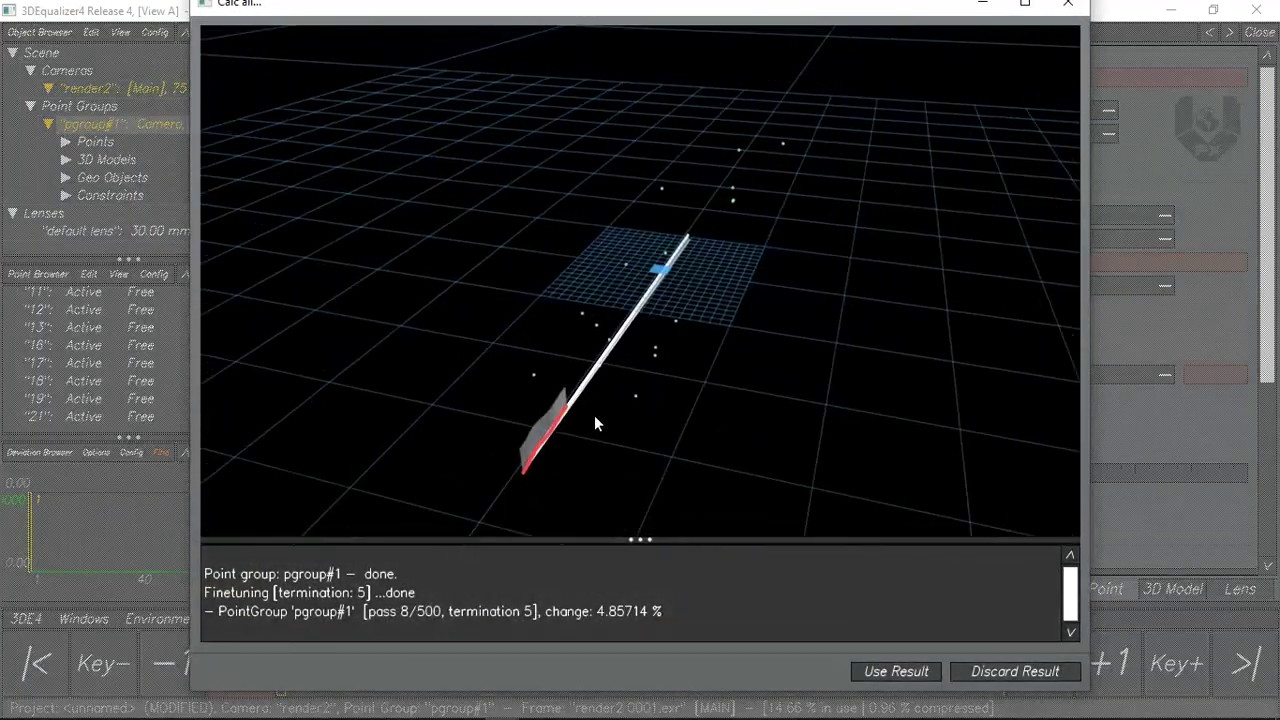
alt+drag(758, 394, 899, 337)
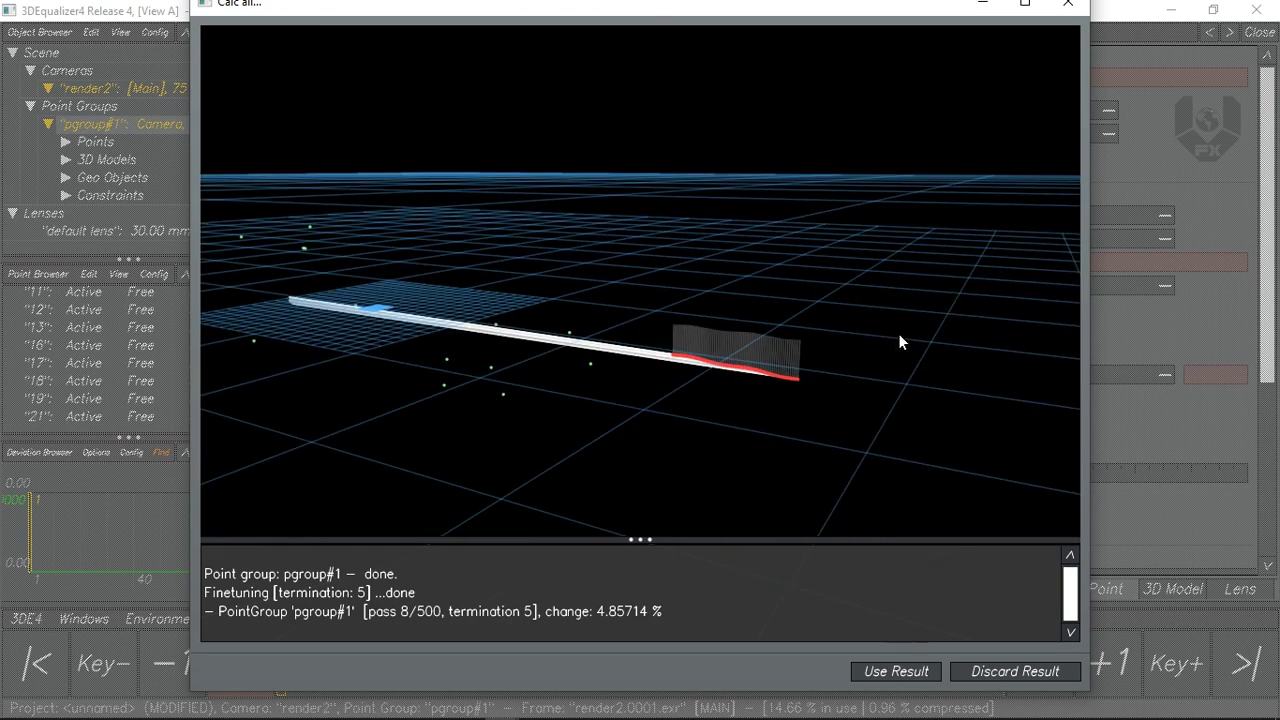
alt+right_drag(702, 346, 951, 446)
alt+middle_drag(850, 380, 706, 370)
alt+drag(706, 370, 812, 346)
alt+right_drag(832, 362, 638, 245)
drag(638, 245, 771, 443)
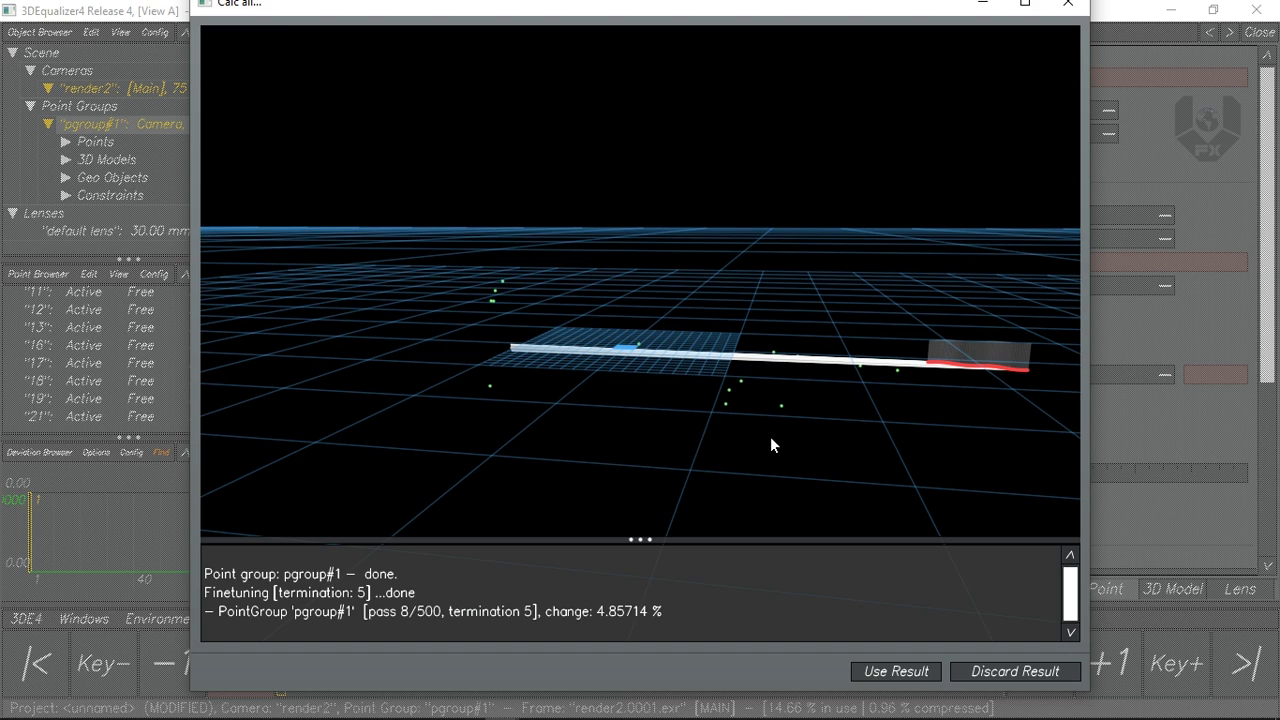
click(897, 672)
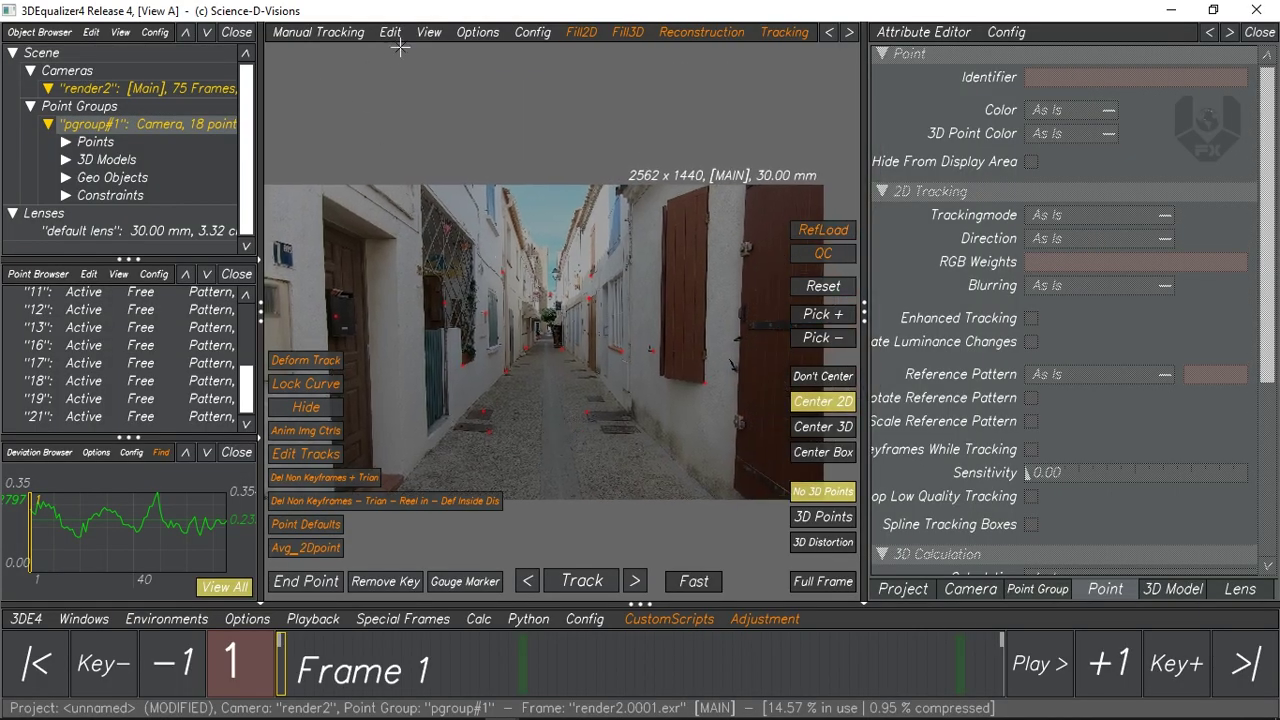
- Switch to the Lineup Controls and examine the calculated 3D points along the right-hand wall on frame 1
click(312, 33)
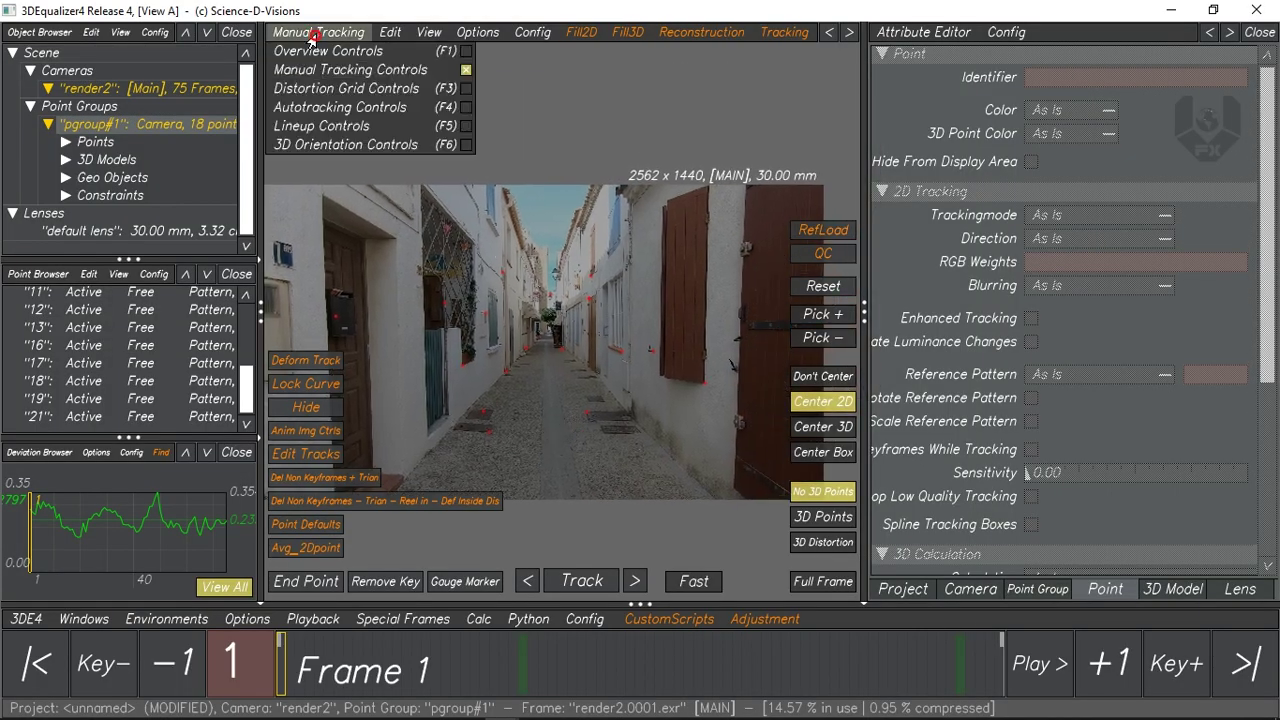
click(349, 127)
scroll(604, 402, up, 6)
middle_drag(604, 402, 471, 414)
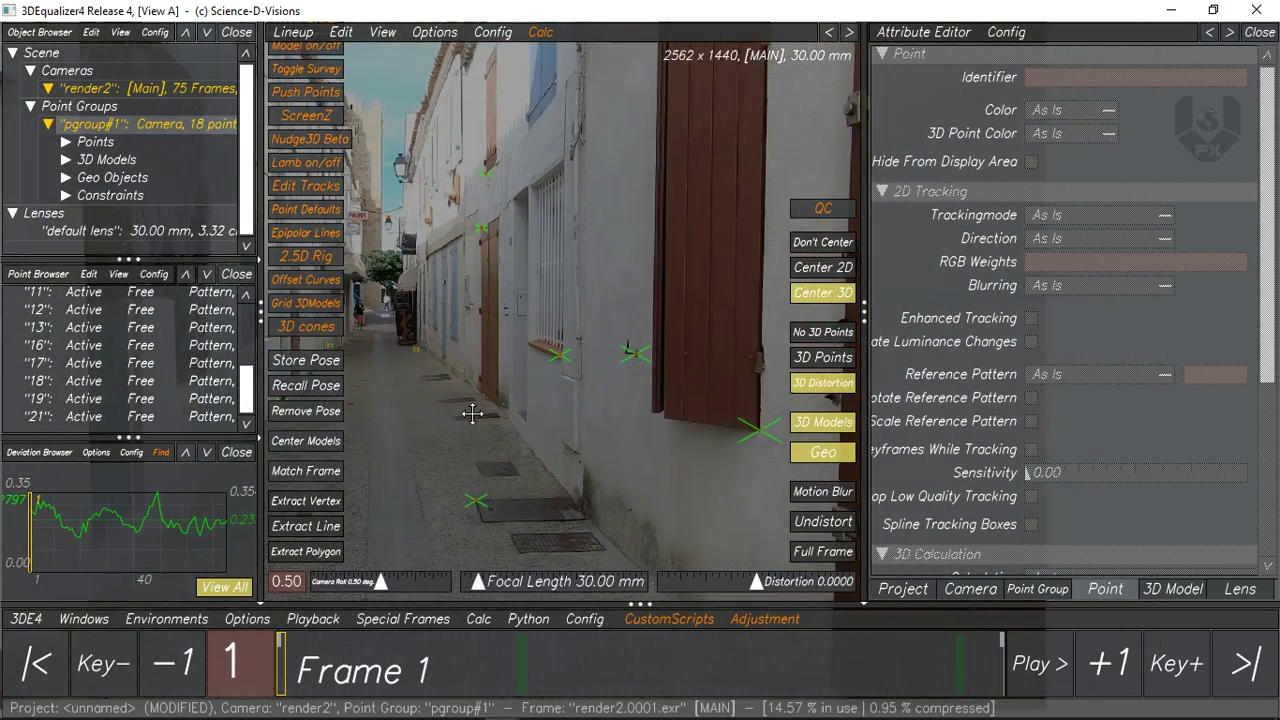
- Select the window sill corner point and play the sequence centred on it to check its 3D alignment
scroll(550, 350, up, 4)
click(547, 372)
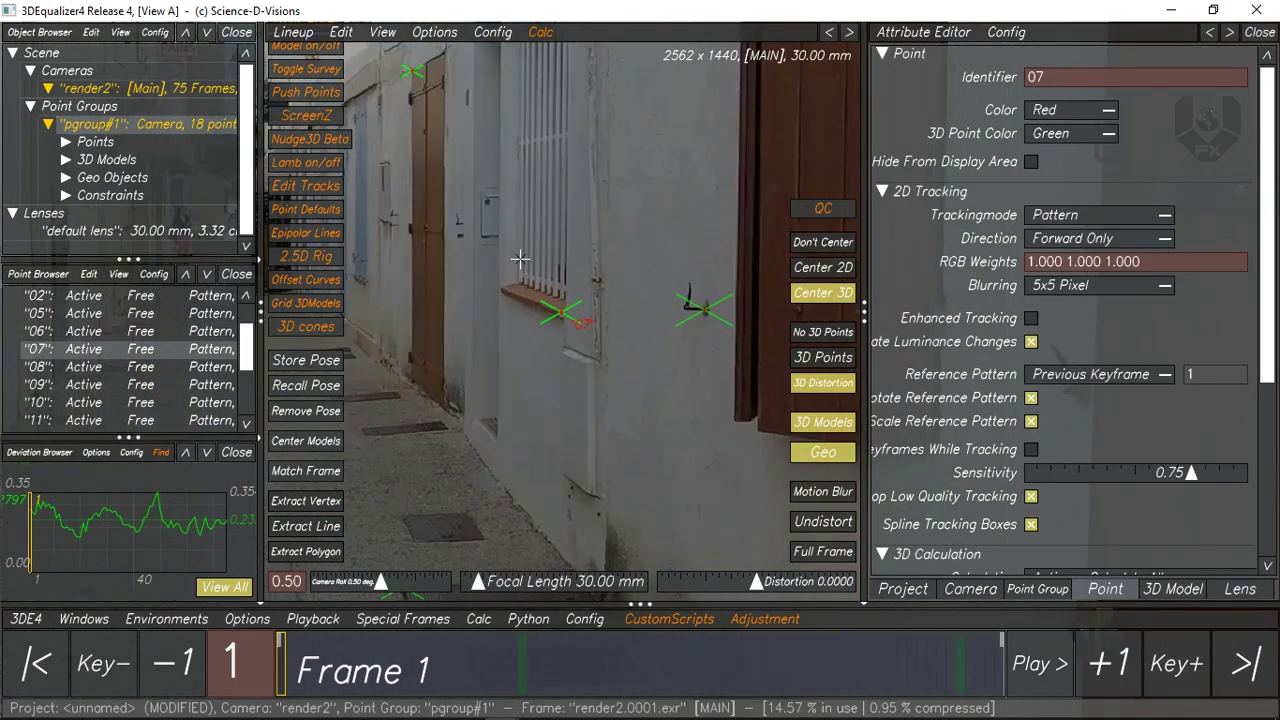
scroll(510, 290, up, 3)
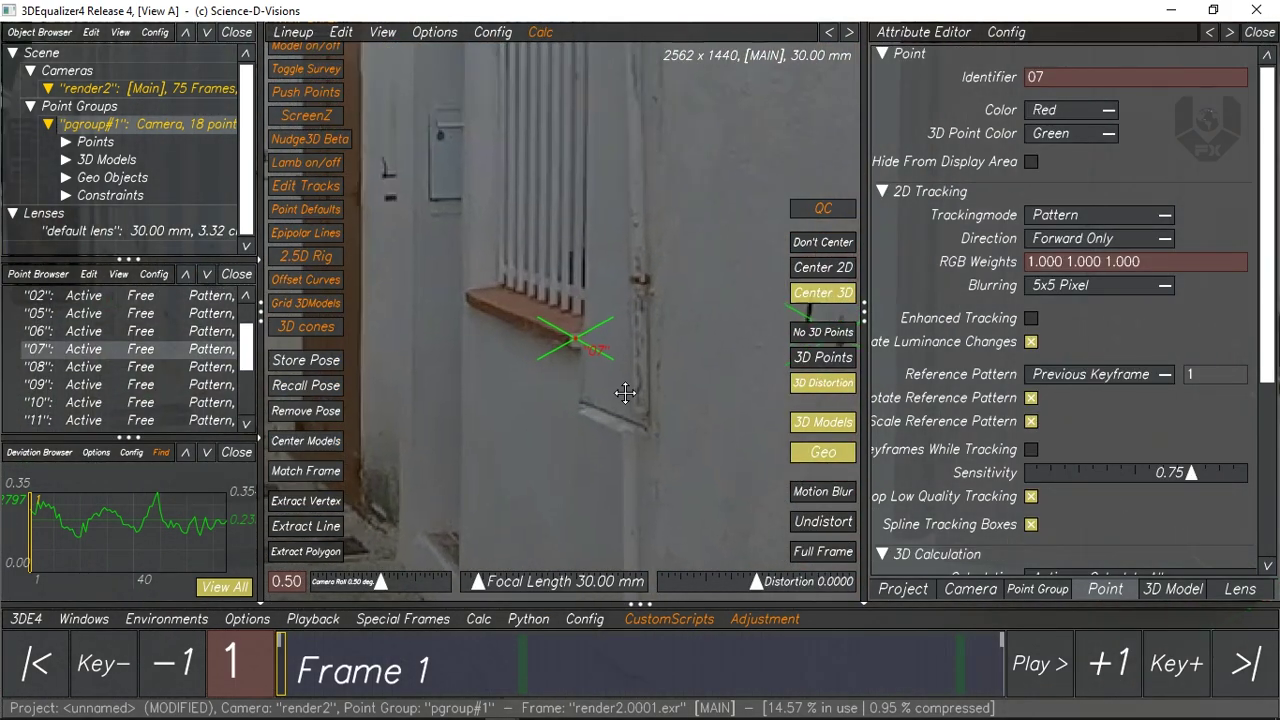
key(space)
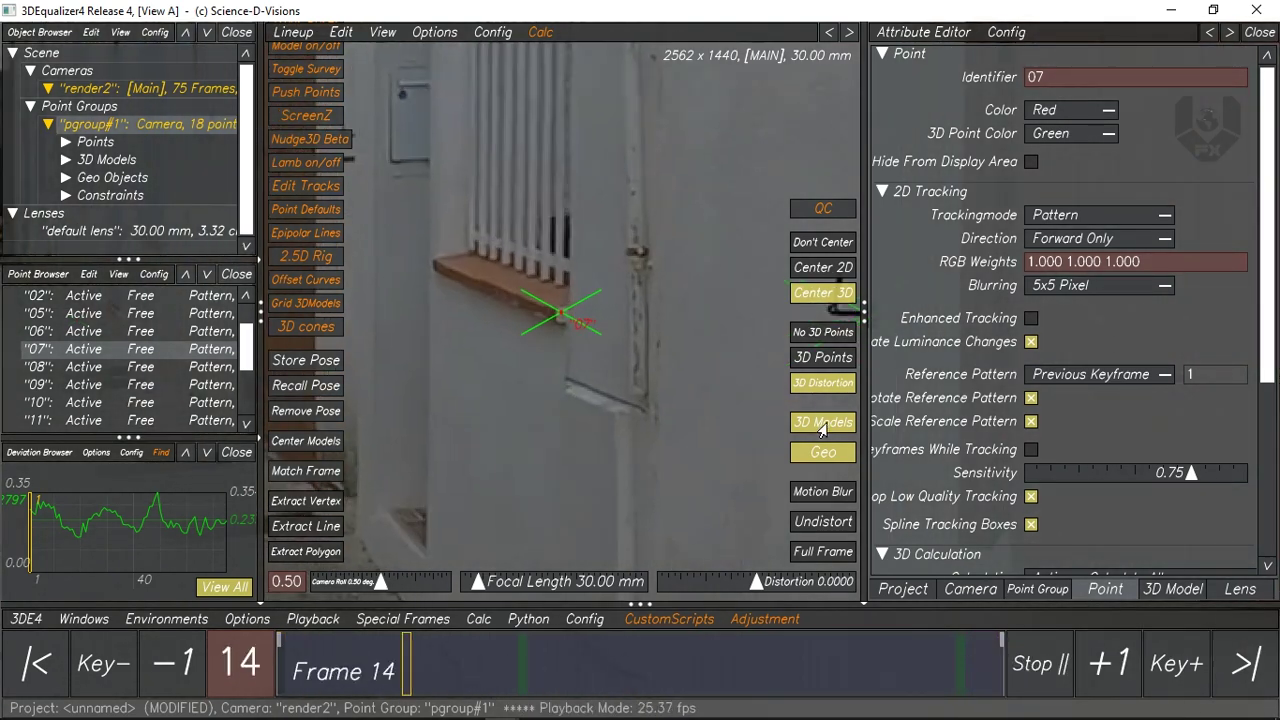
- Play the sequence in bursts up to frame 64, checking the window sill point's 3D alignment at different magnifications
key(space)
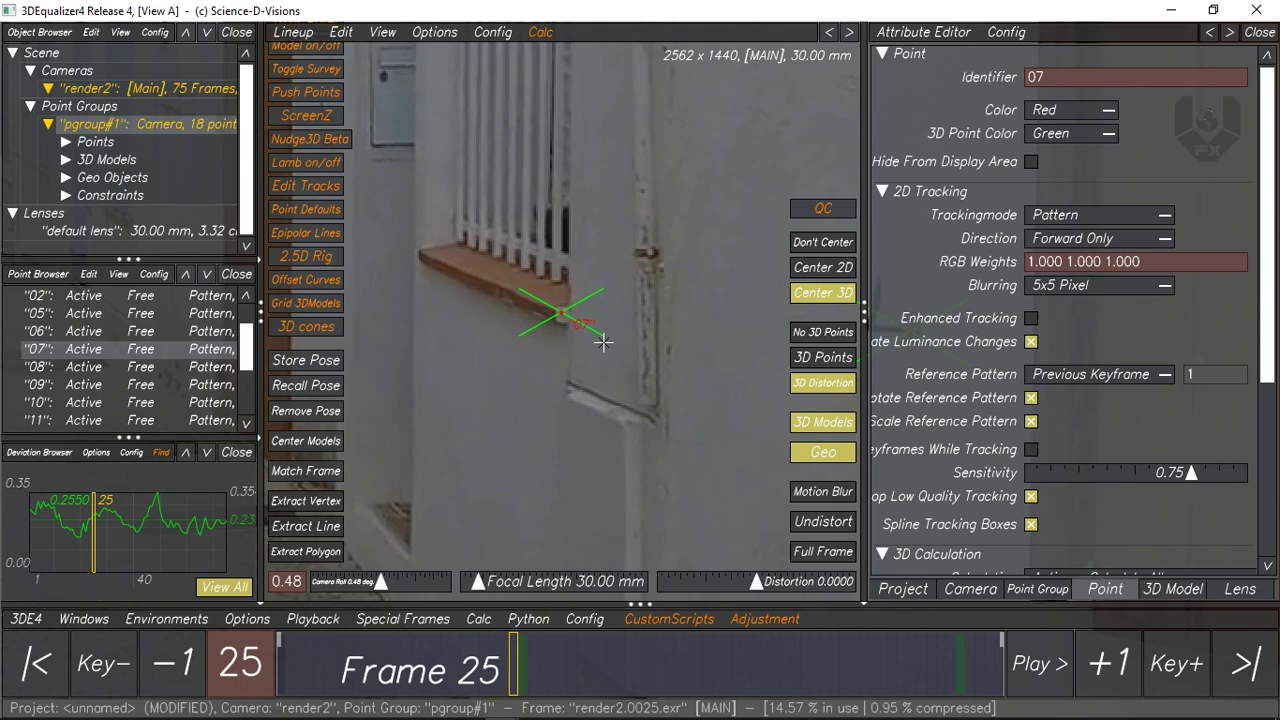
scroll(674, 405, down, 3)
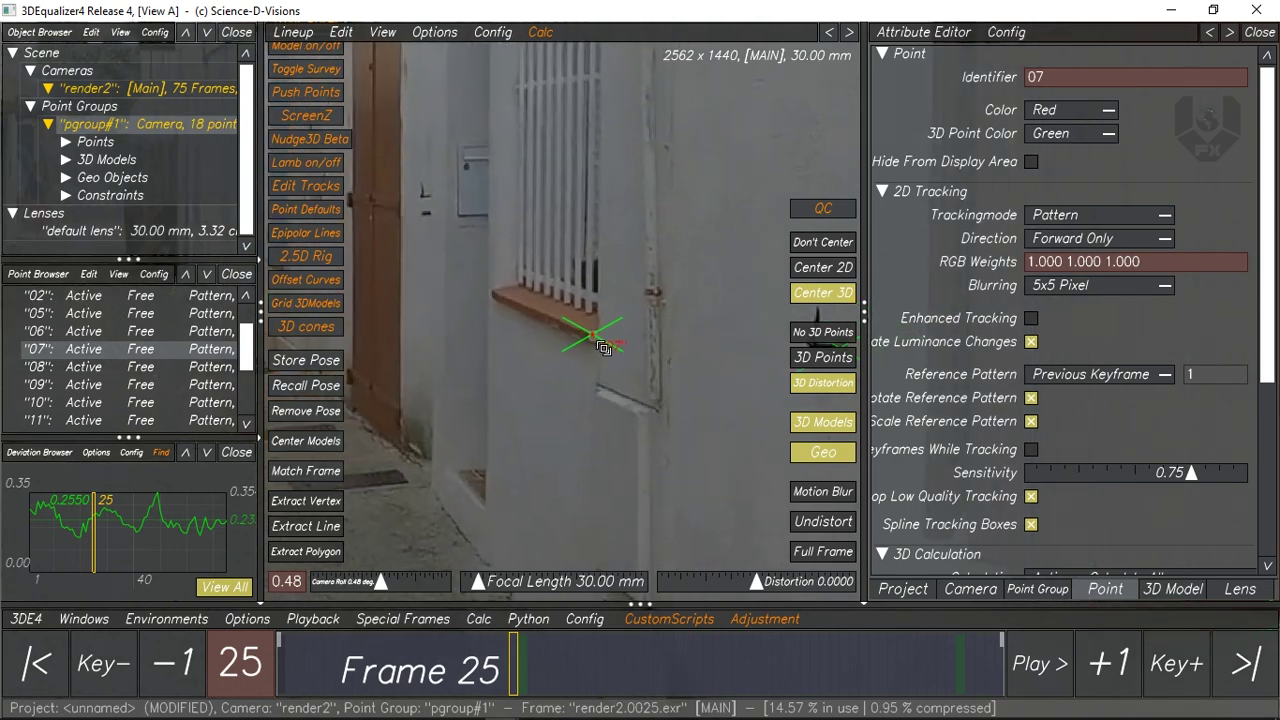
key(space)
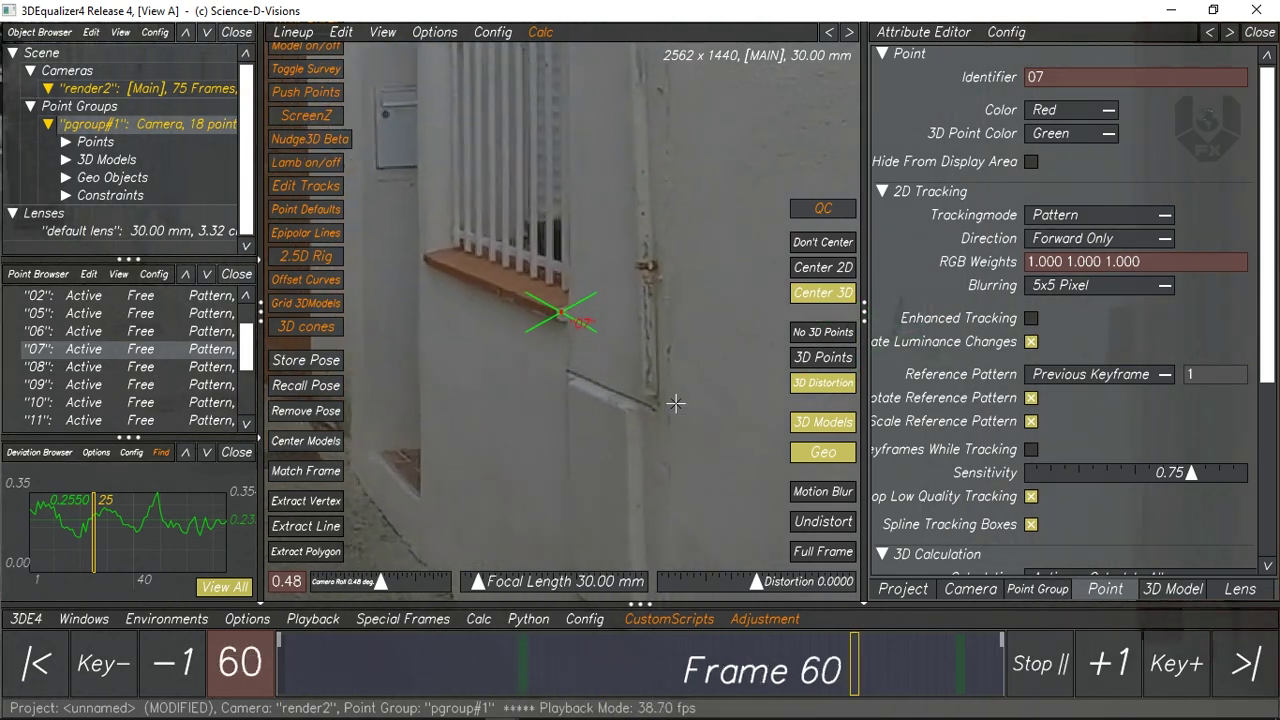
scroll(641, 416, up, 5)
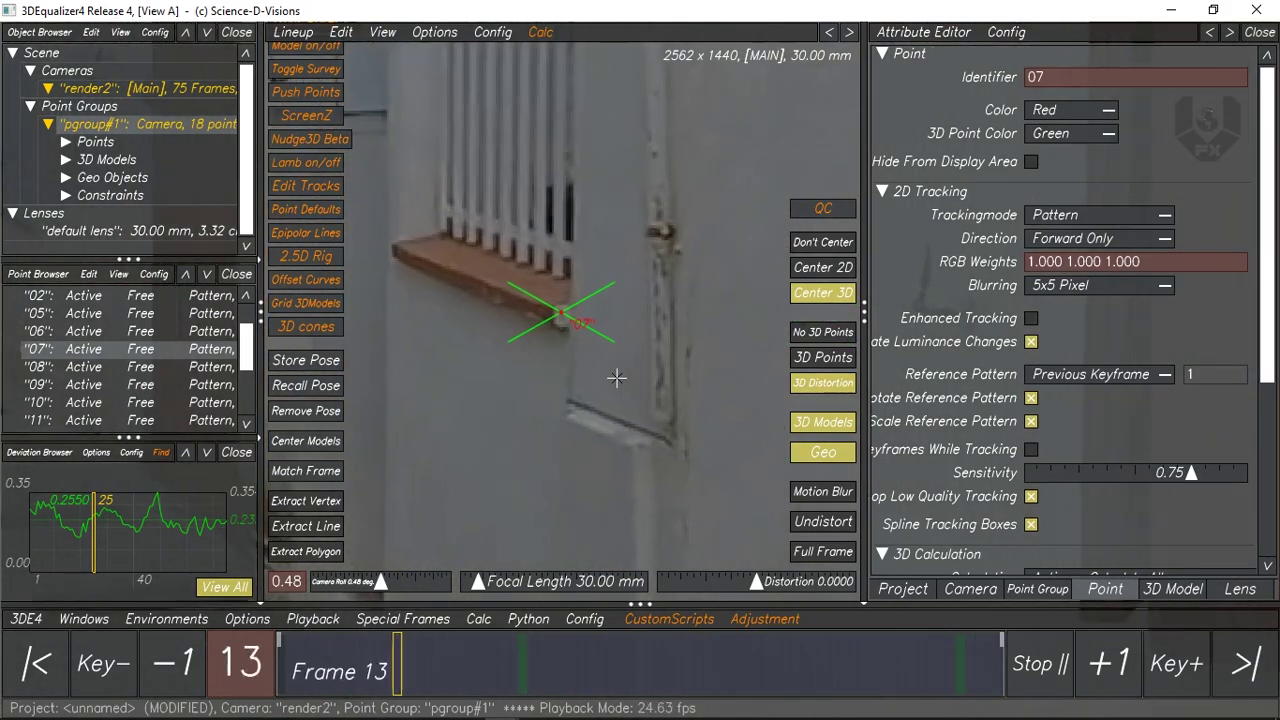
scroll(566, 352, down, 2)
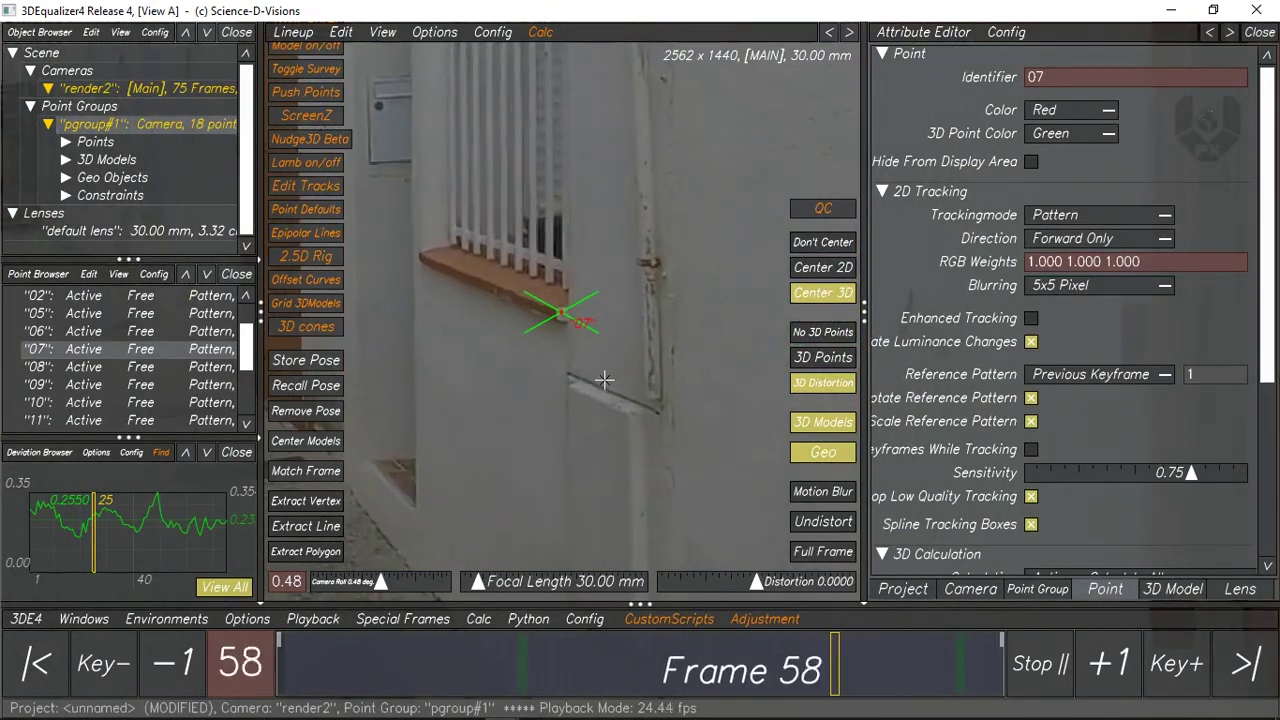
key(space)
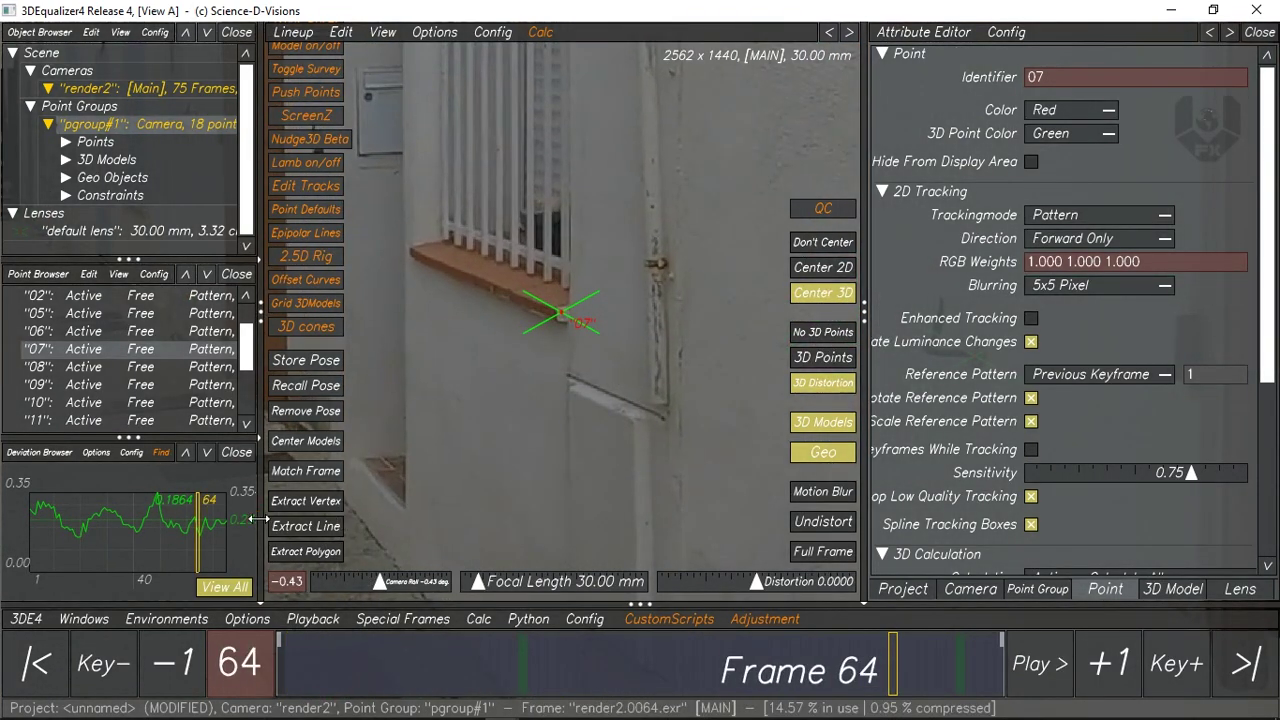
- Widen the browser column and reframe the average deviation curve in the Deviation Browser
drag(256, 511, 366, 511)
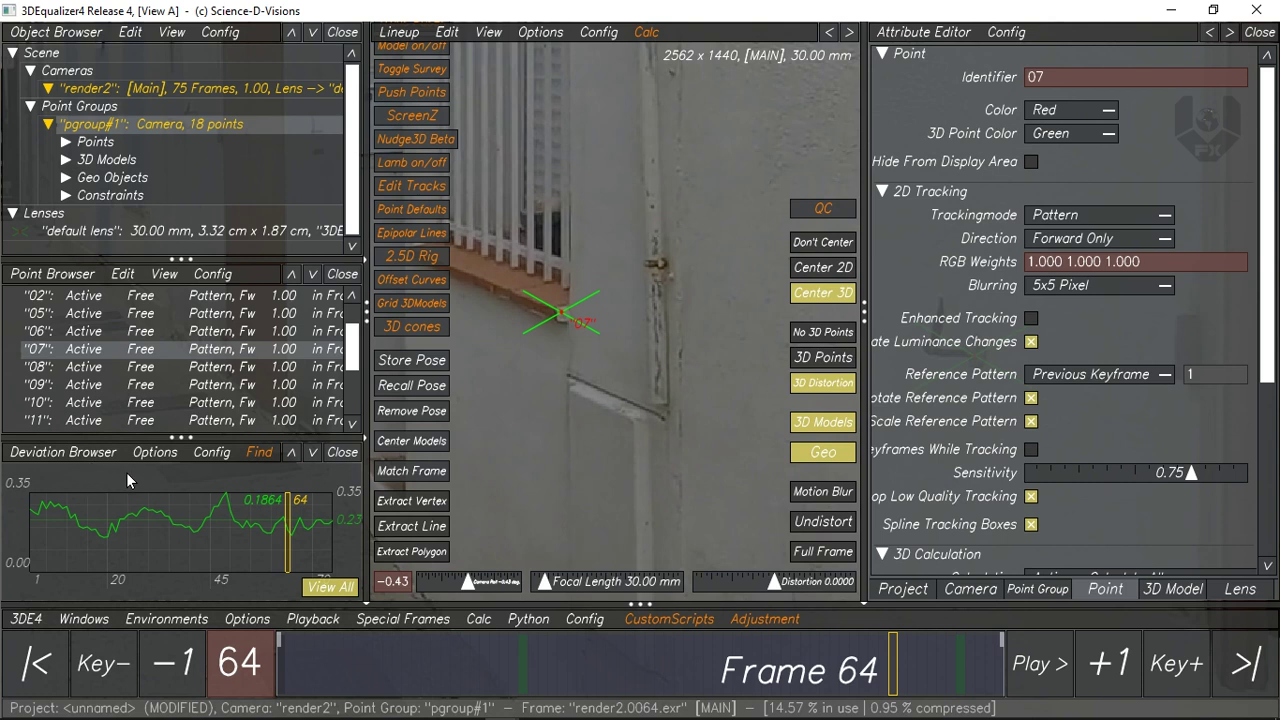
middle_drag(286, 505, 289, 537)
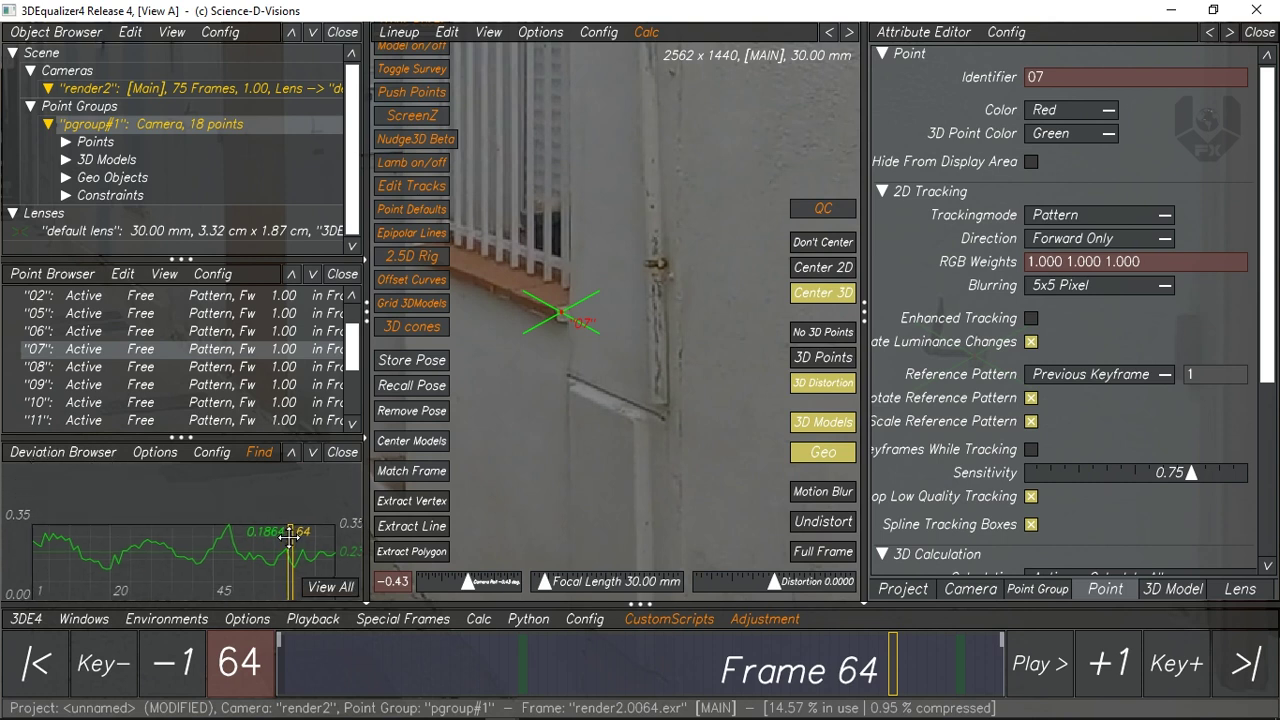
middle_drag(354, 575, 301, 570)
scroll(301, 570, down, 2)
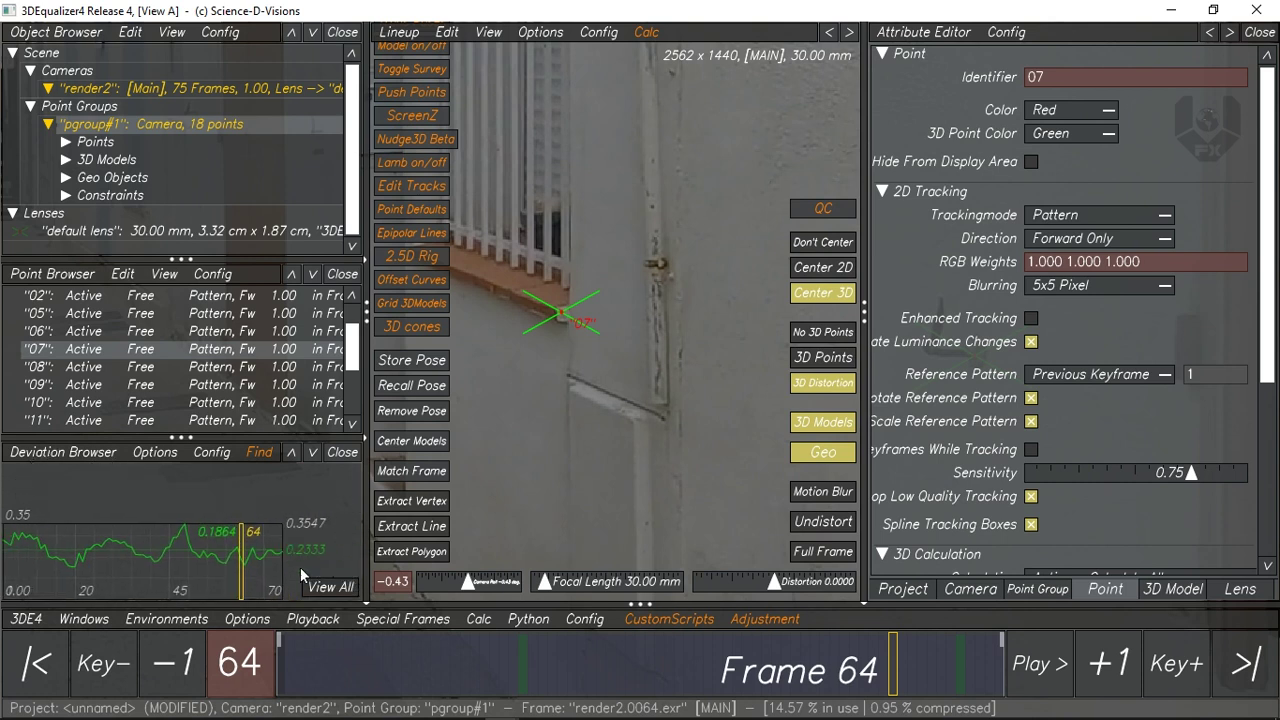
drag(301, 572, 323, 541)
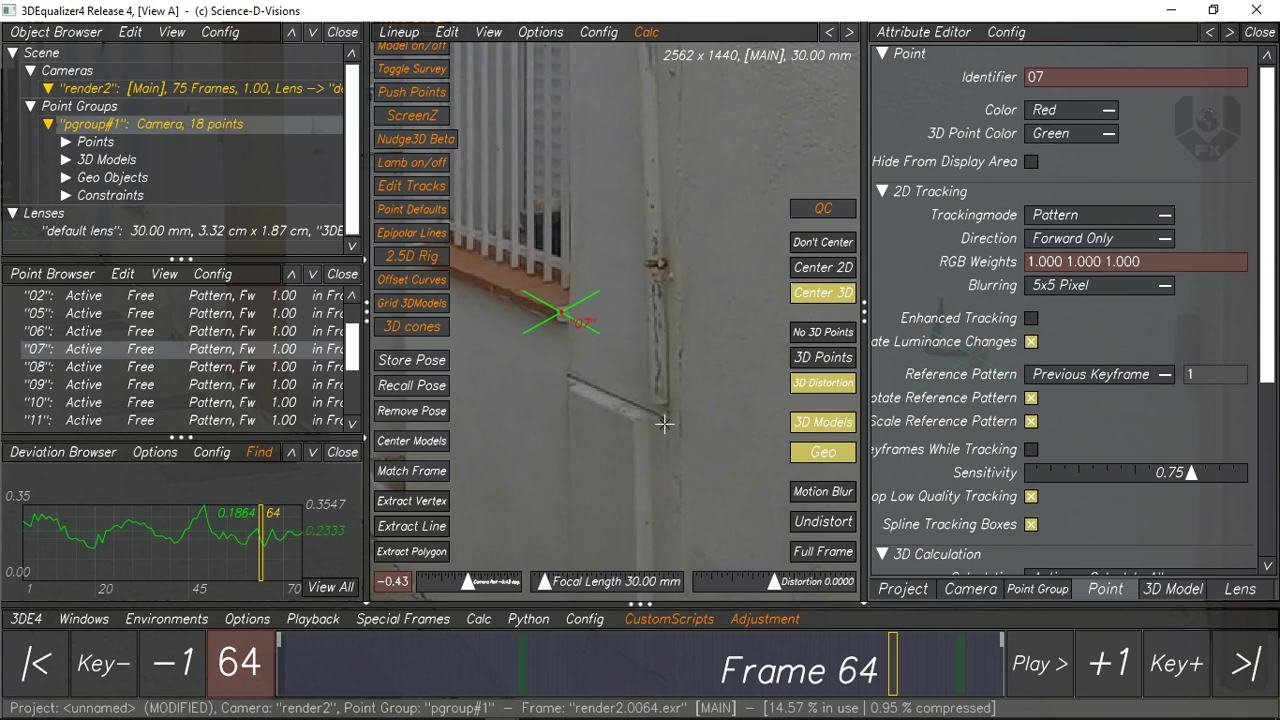
- Show the deviation curves of all points in the Deviation Browser
scroll(660, 428, down, 3)
middle_drag(563, 450, 700, 434)
scroll(662, 430, down, 3)
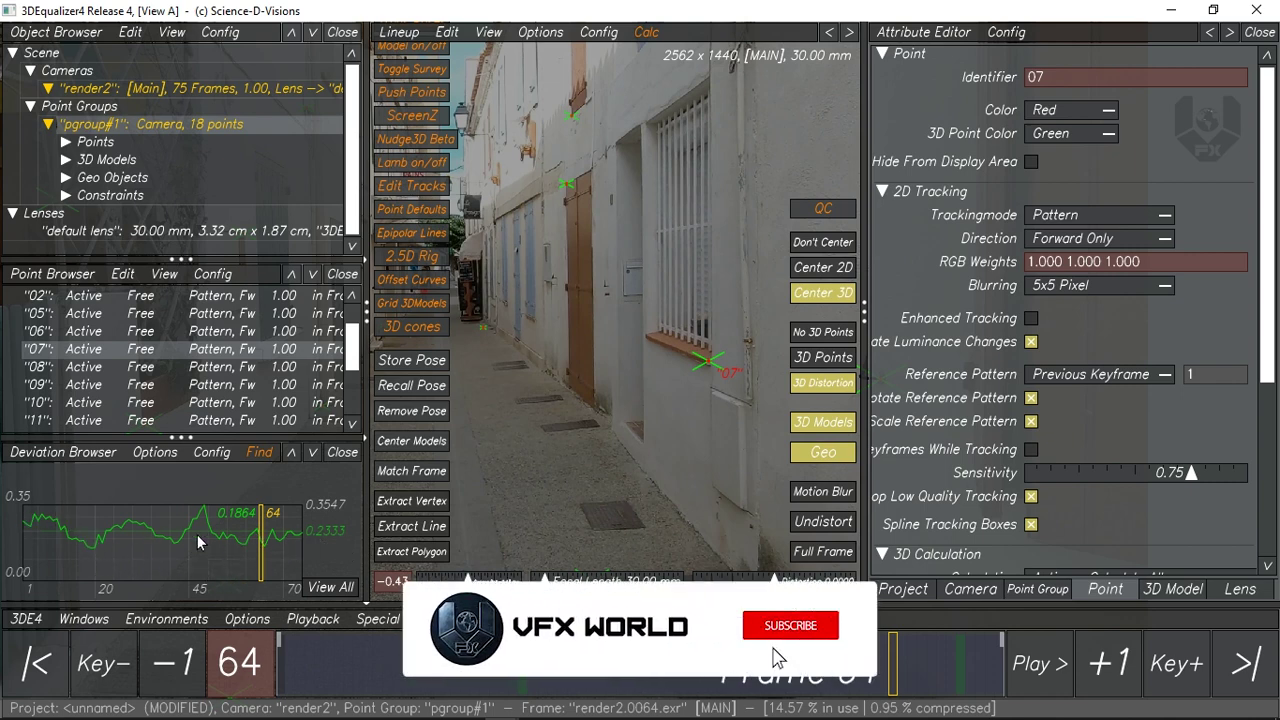
click(72, 456)
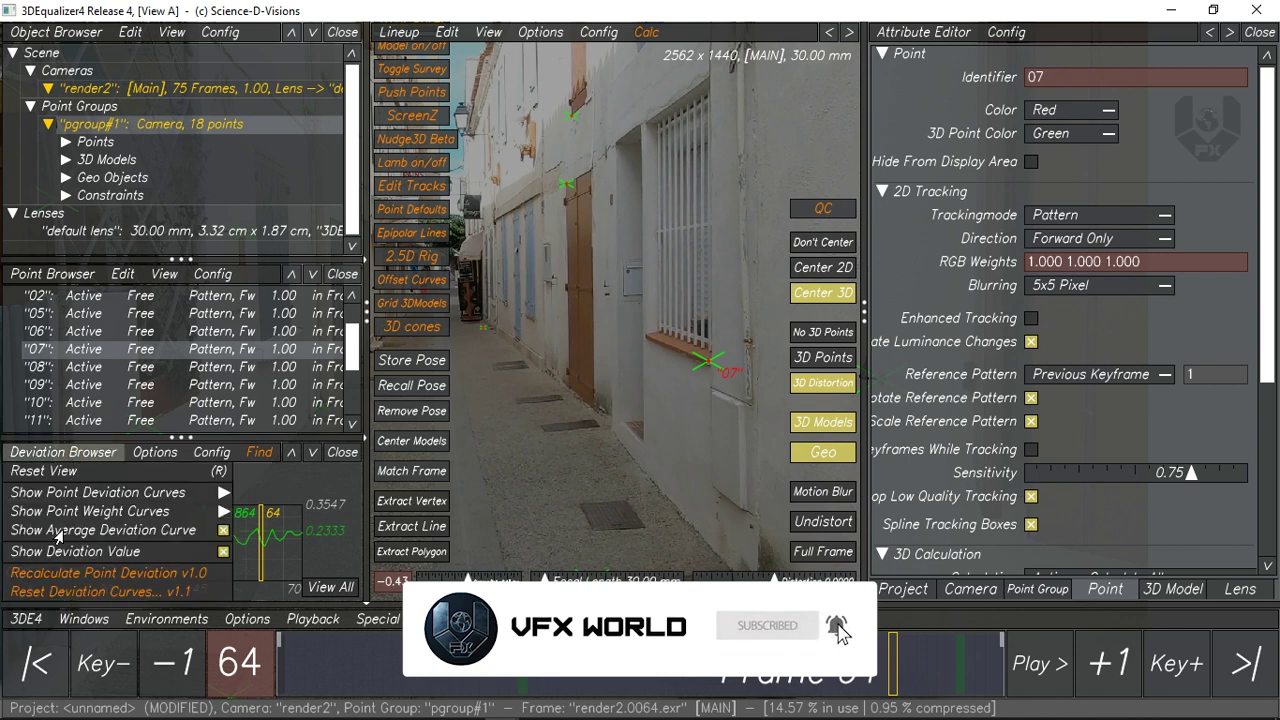
click(132, 494)
click(285, 538)
click(336, 478)
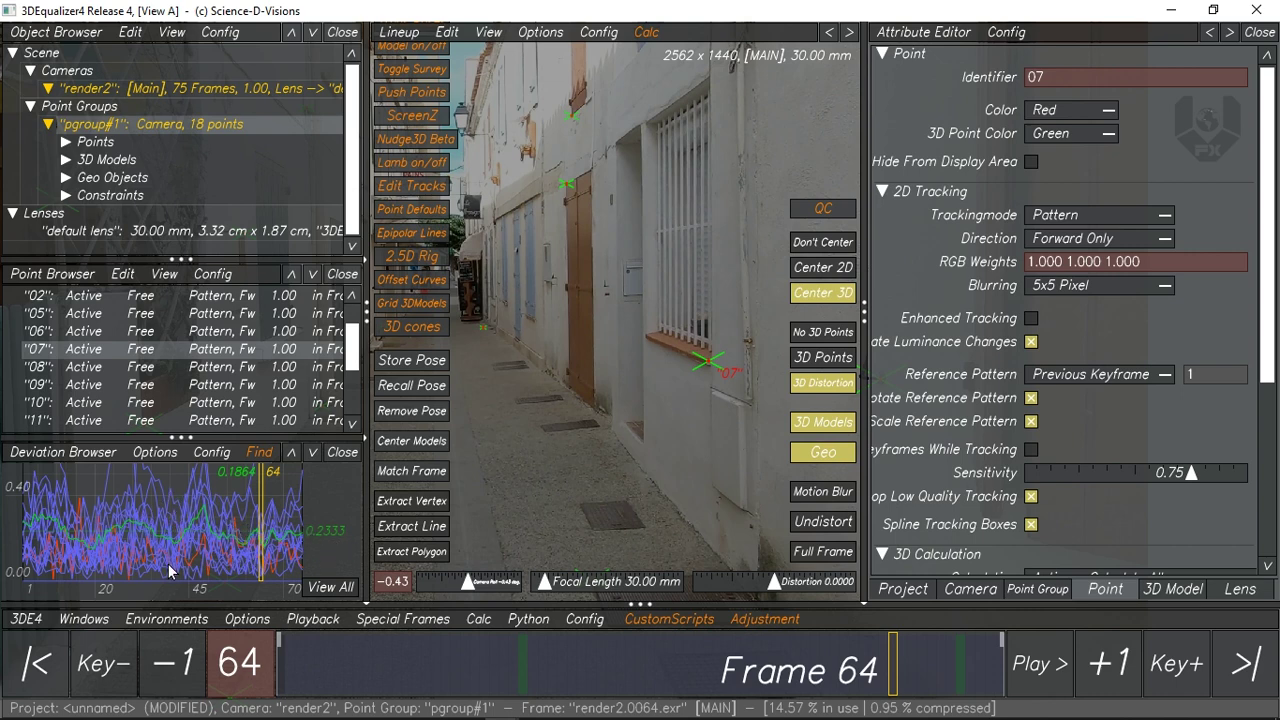
- Select point 05 high on the right-hand wall and highlight its deviation curve
middle_drag(588, 354, 677, 376)
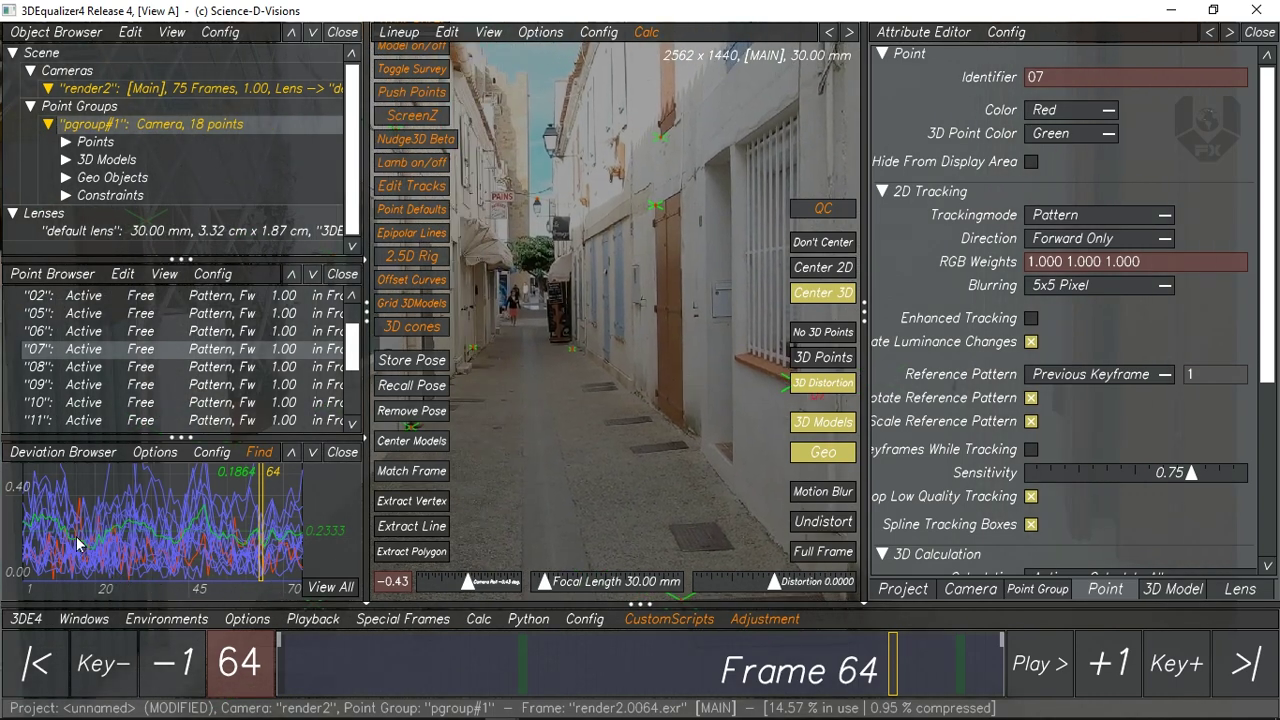
middle_drag(694, 418, 565, 436)
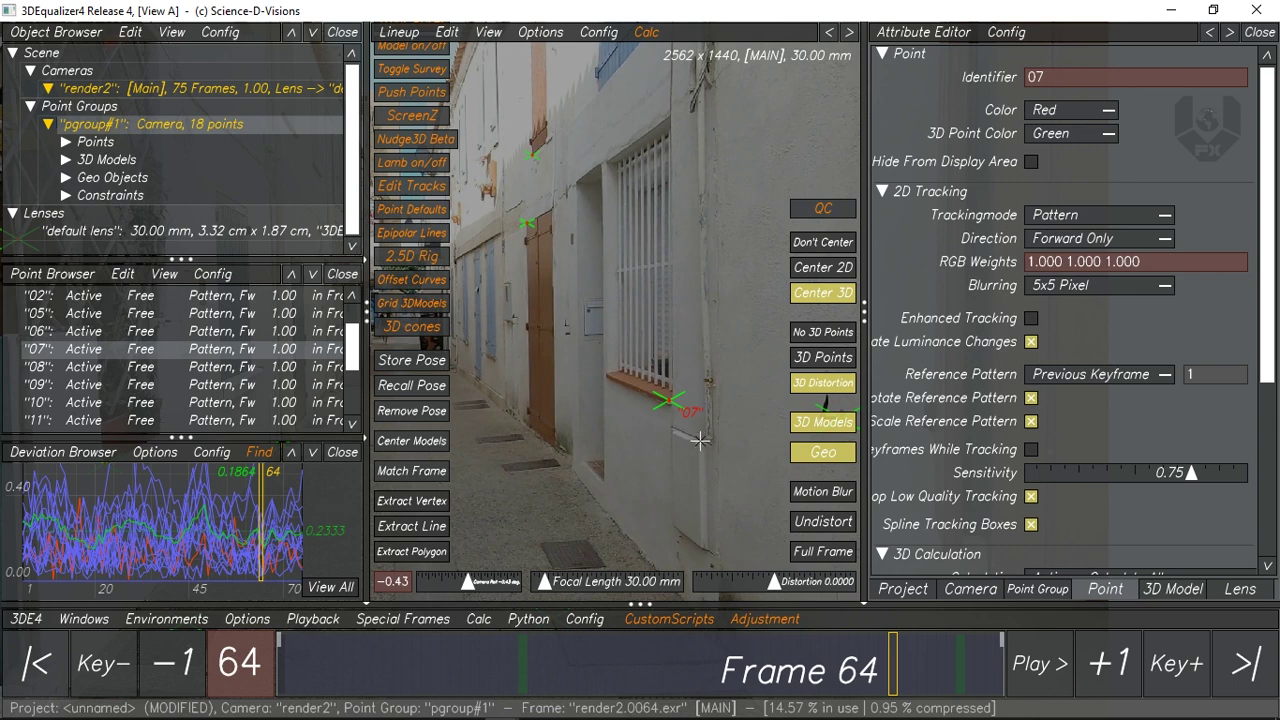
drag(625, 361, 708, 434)
scroll(573, 220, down, 3)
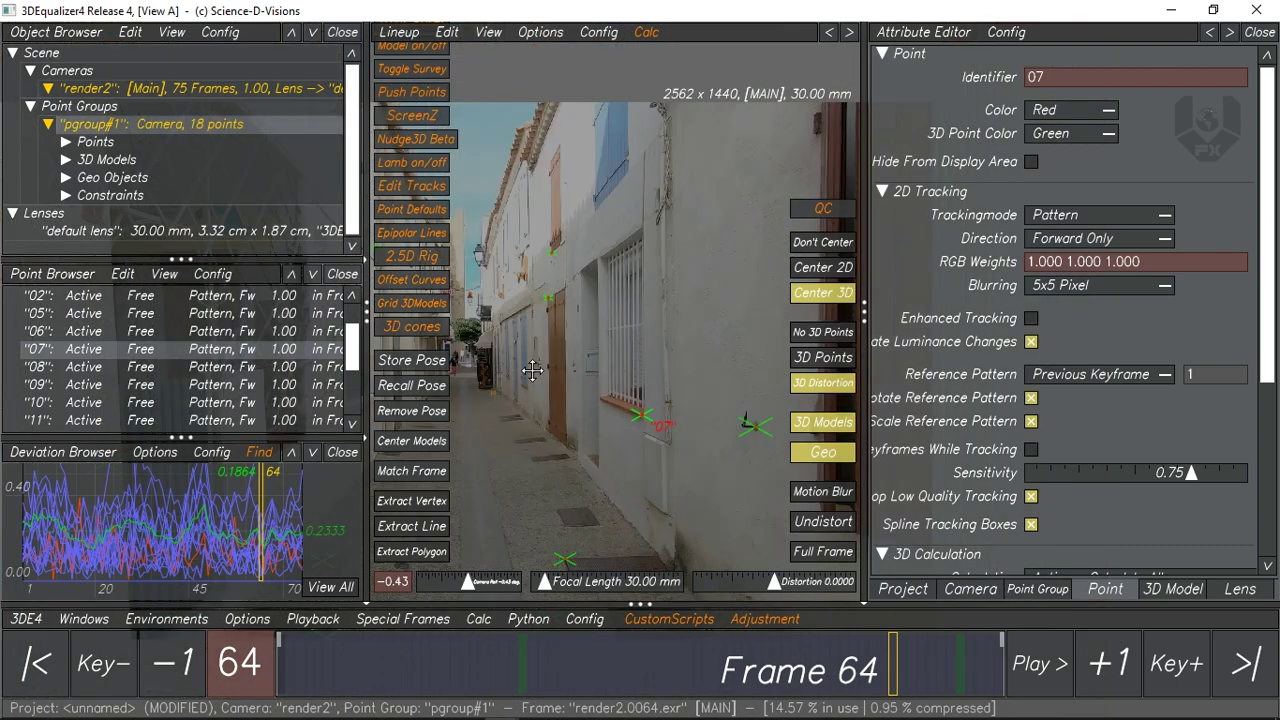
middle_drag(600, 245, 667, 290)
click(654, 283)
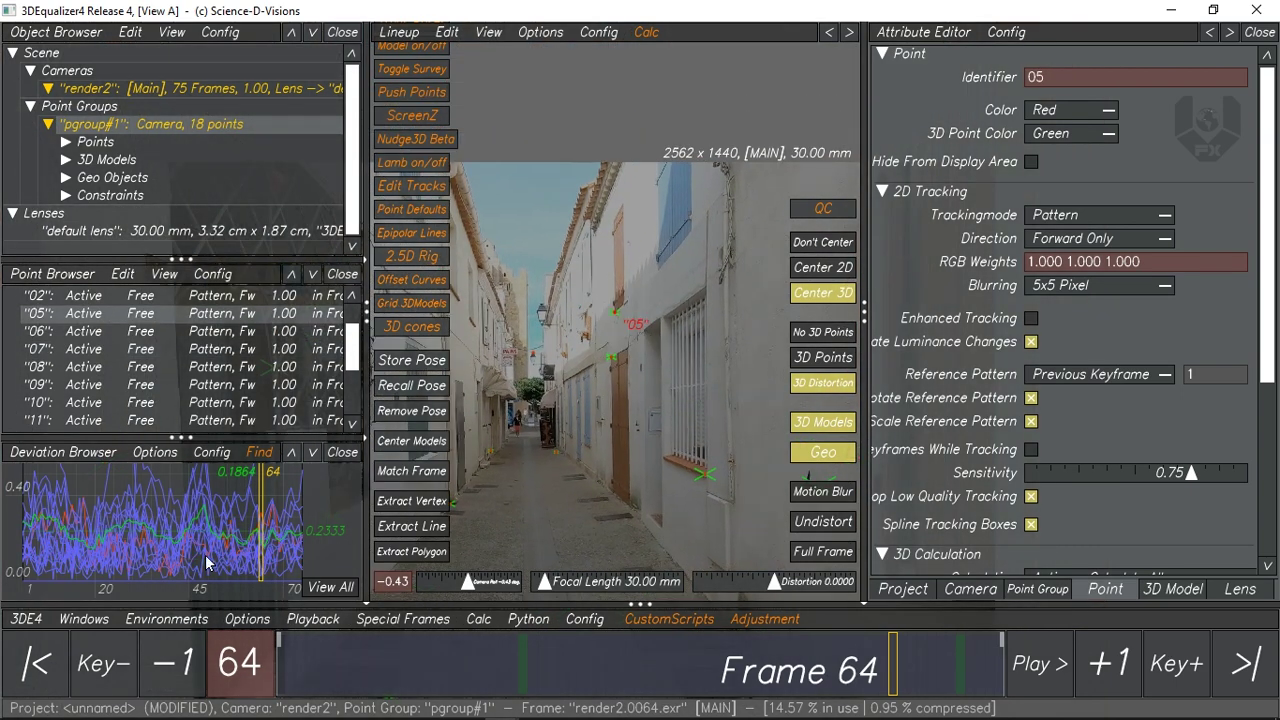
- Enlarge the deviation graph and select the point whose curve peaks during the first frames
scroll(160, 536, down, 2)
mouse_move(183, 500)
middle_down()
mouse_move(203, 526)
mouse_move(201, 515)
middle_up()
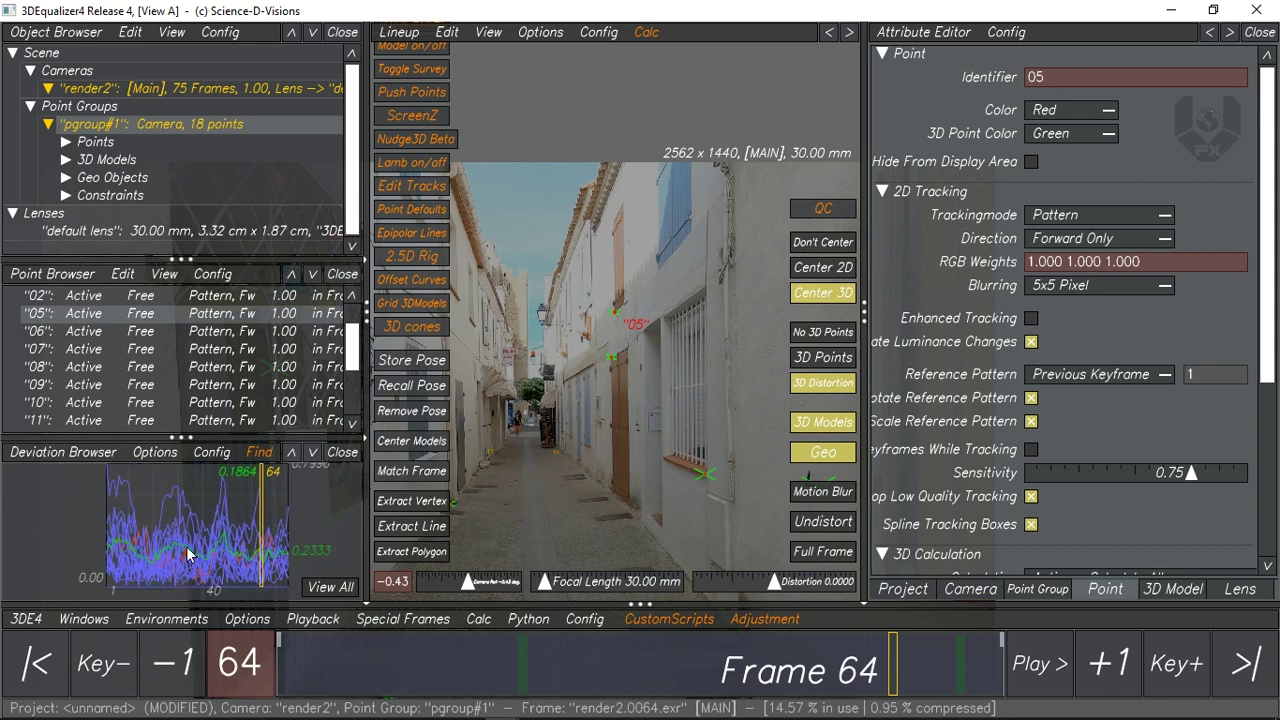
middle_drag(184, 565, 248, 540)
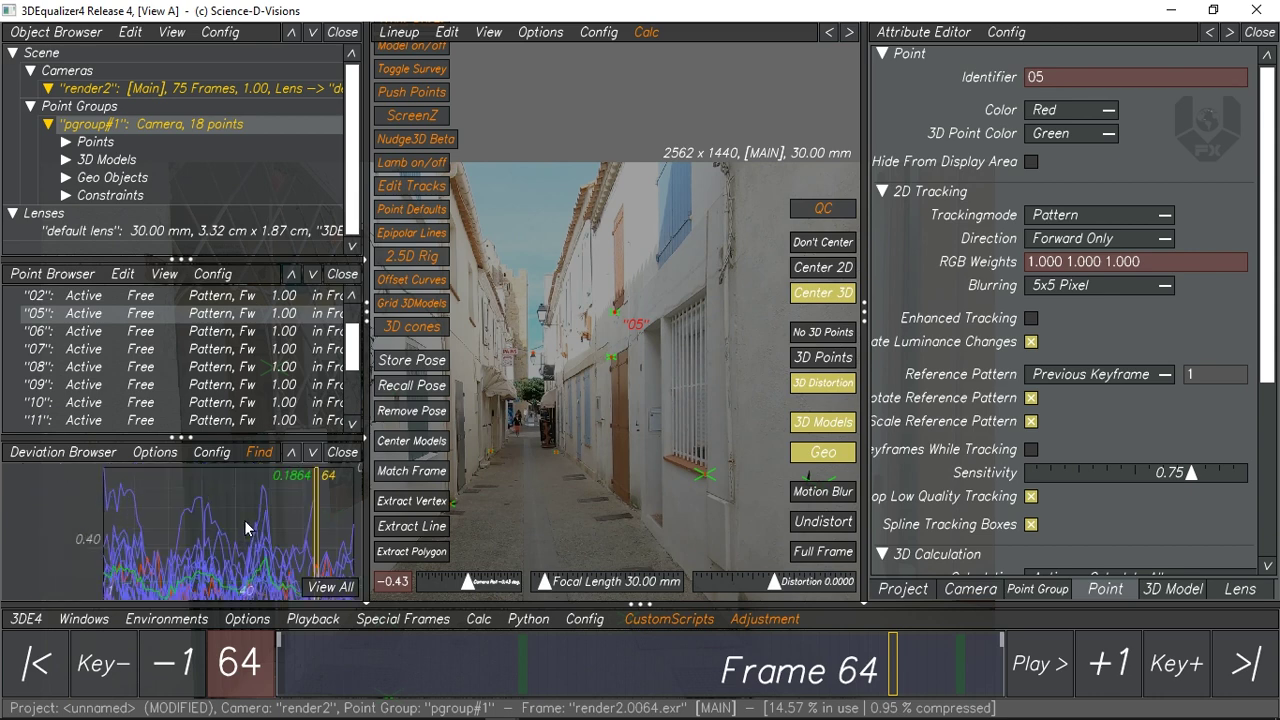
click(168, 495)
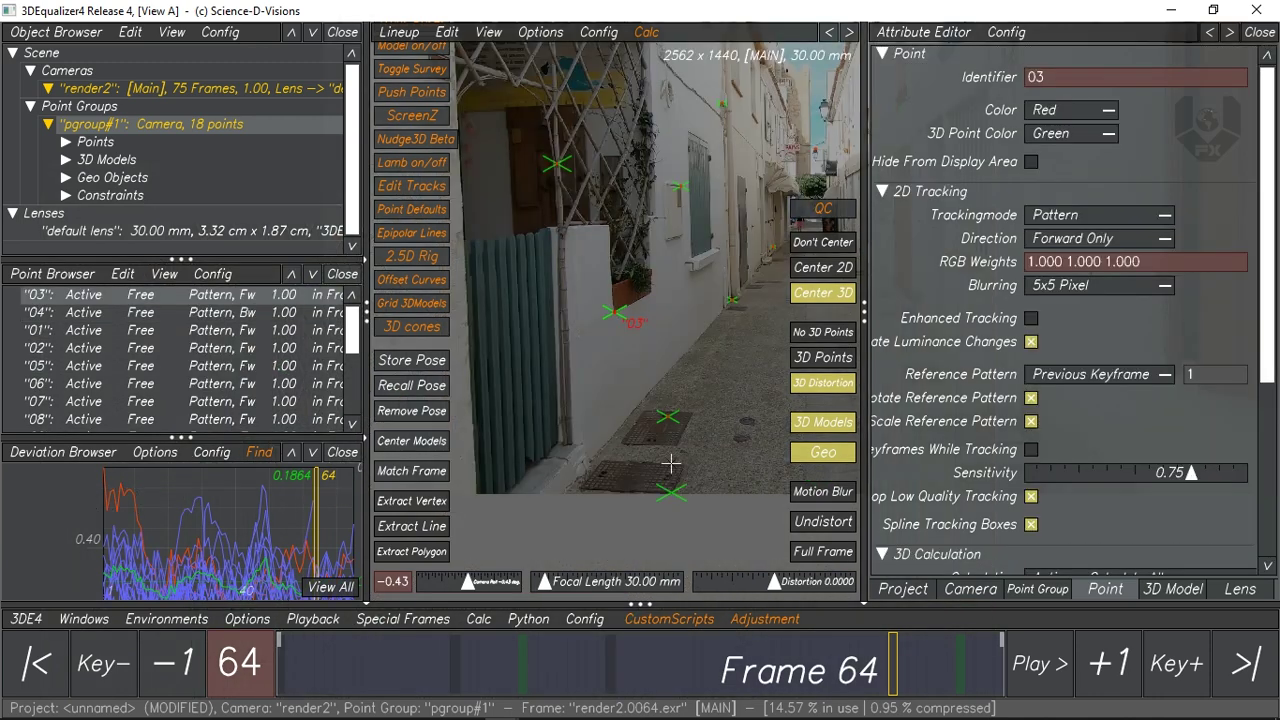
- Scrub from frame 1 to frame 41 to check the 3D alignment of planter corner point 03
scroll(614, 428, up, 5)
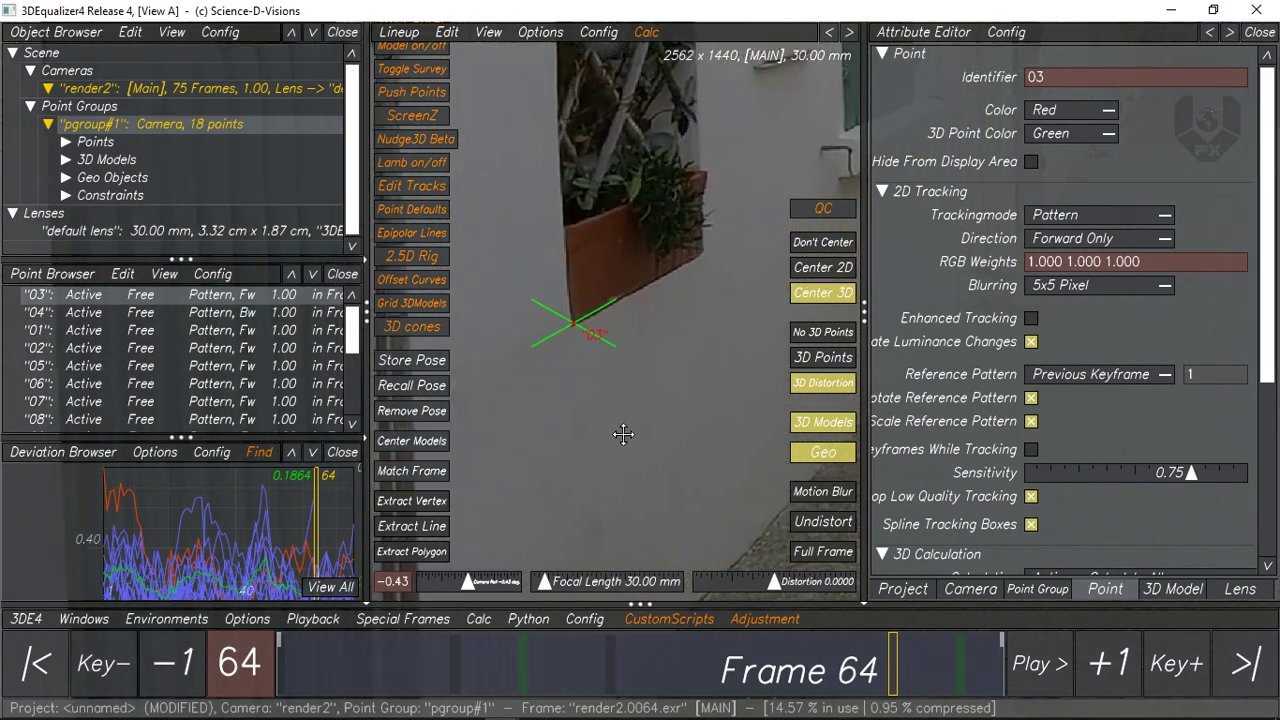
click(280, 672)
mouse_move(280, 672)
mouse_down()
mouse_move(666, 672)
mouse_move(668, 686)
mouse_up()
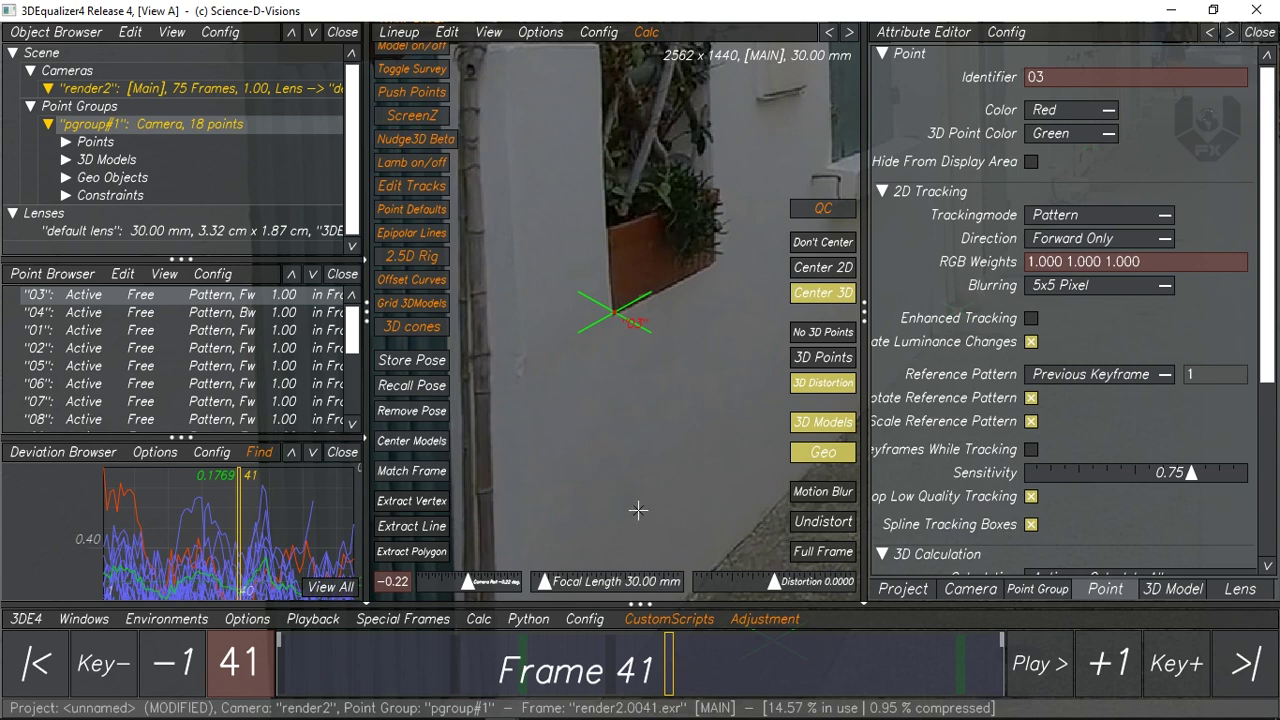
- Compare the planter corner point's 2D track with its 3D position on frame 41, finishing in the Manual Tracking Controls
key(F2)
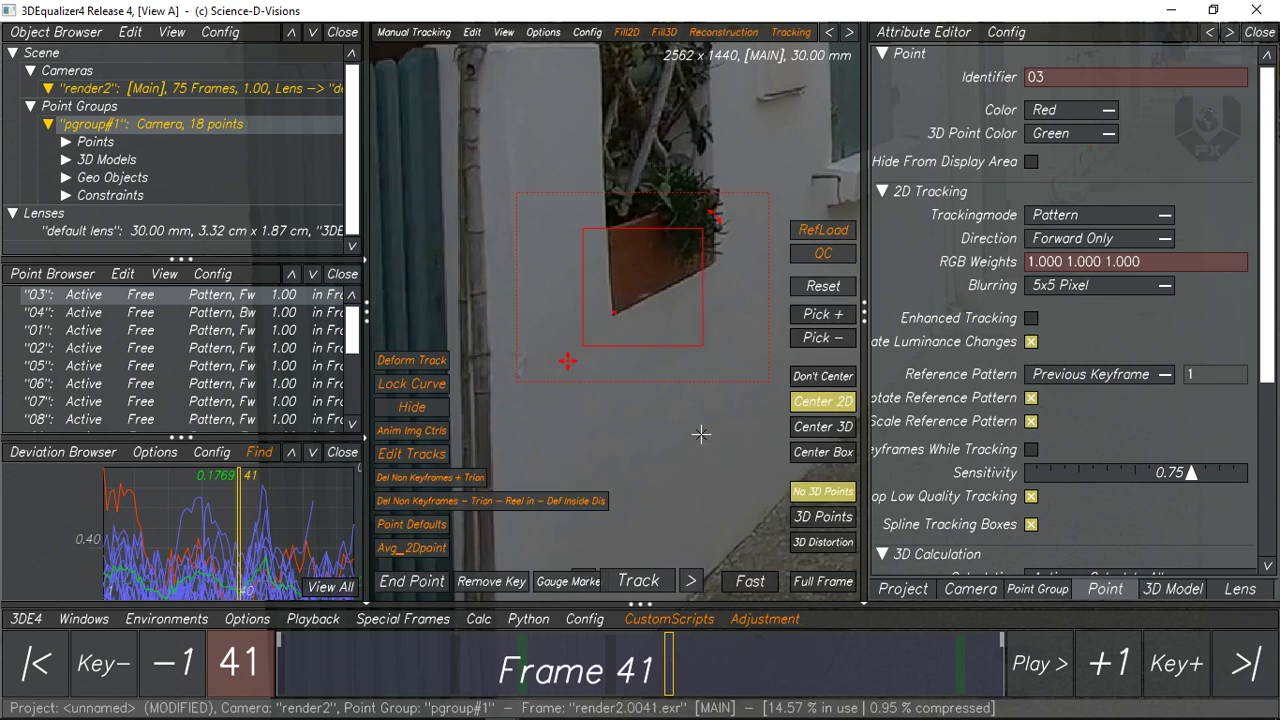
click(401, 34)
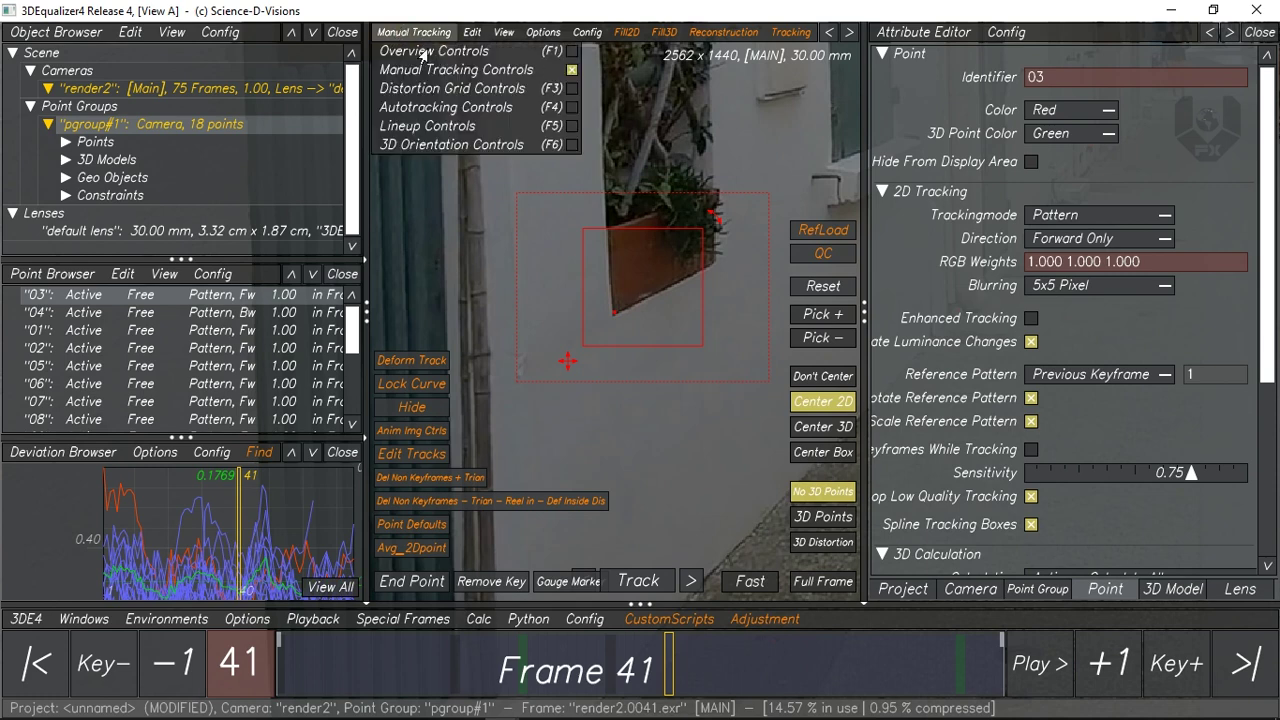
click(505, 126)
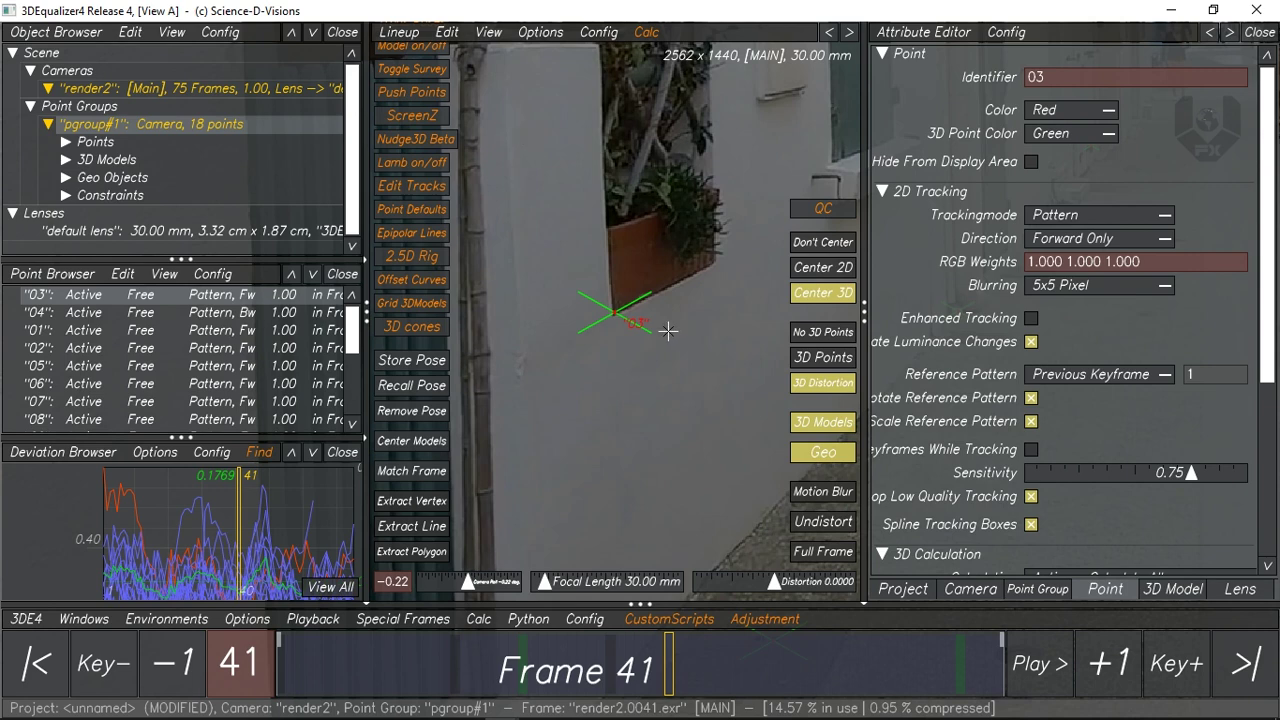
scroll(603, 341, down, 2)
middle_drag(574, 320, 554, 340)
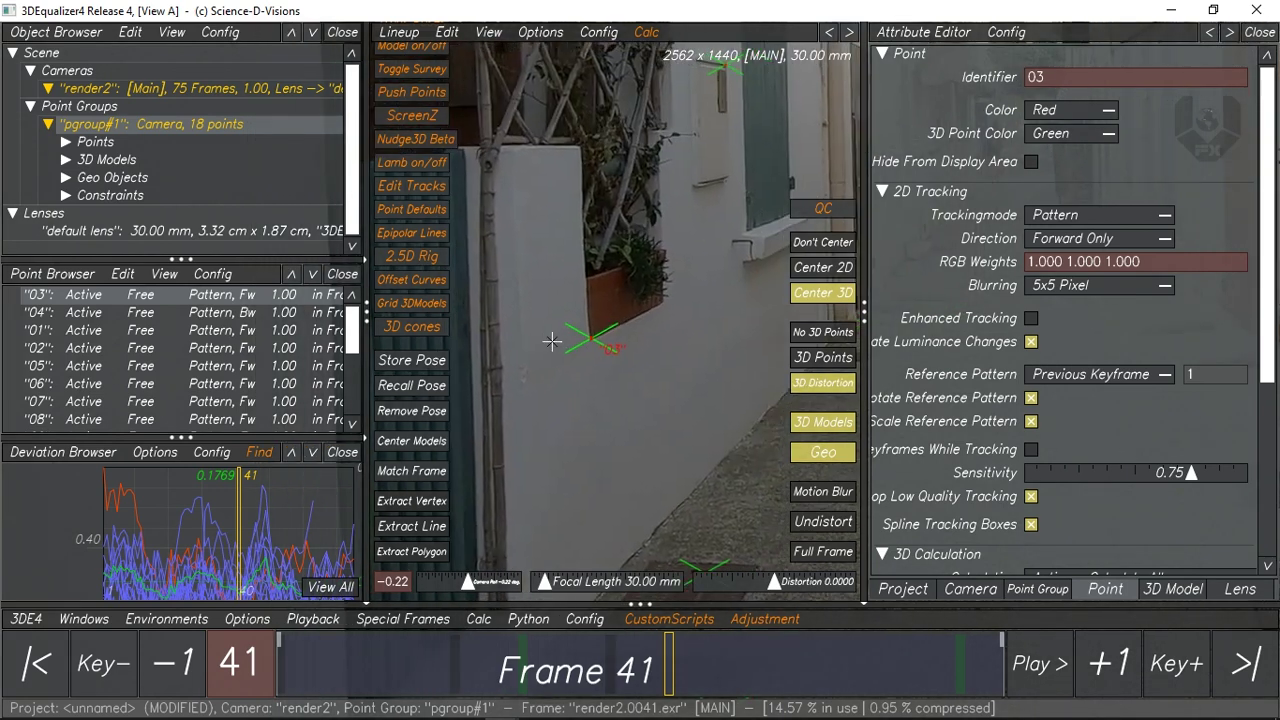
key(F2)
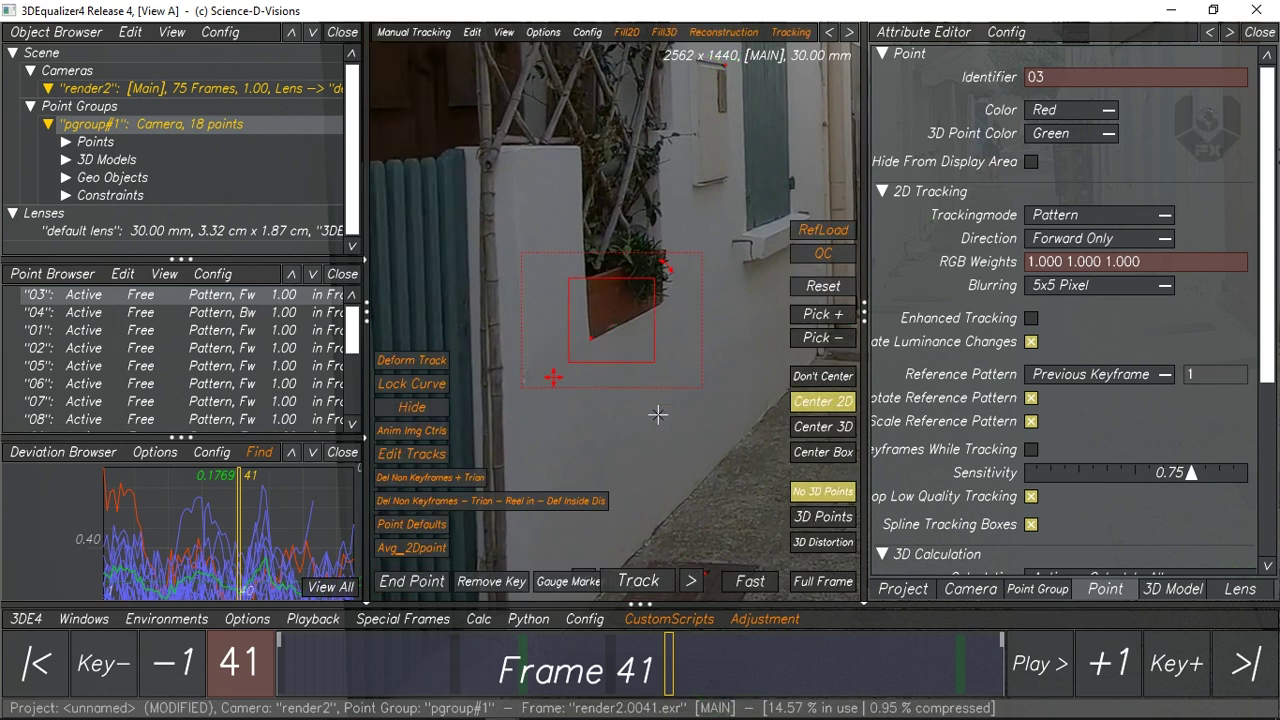
- Examine the planter corner point's 2D track up close from frame 1 to frame 6
scroll(630, 380, up, 3)
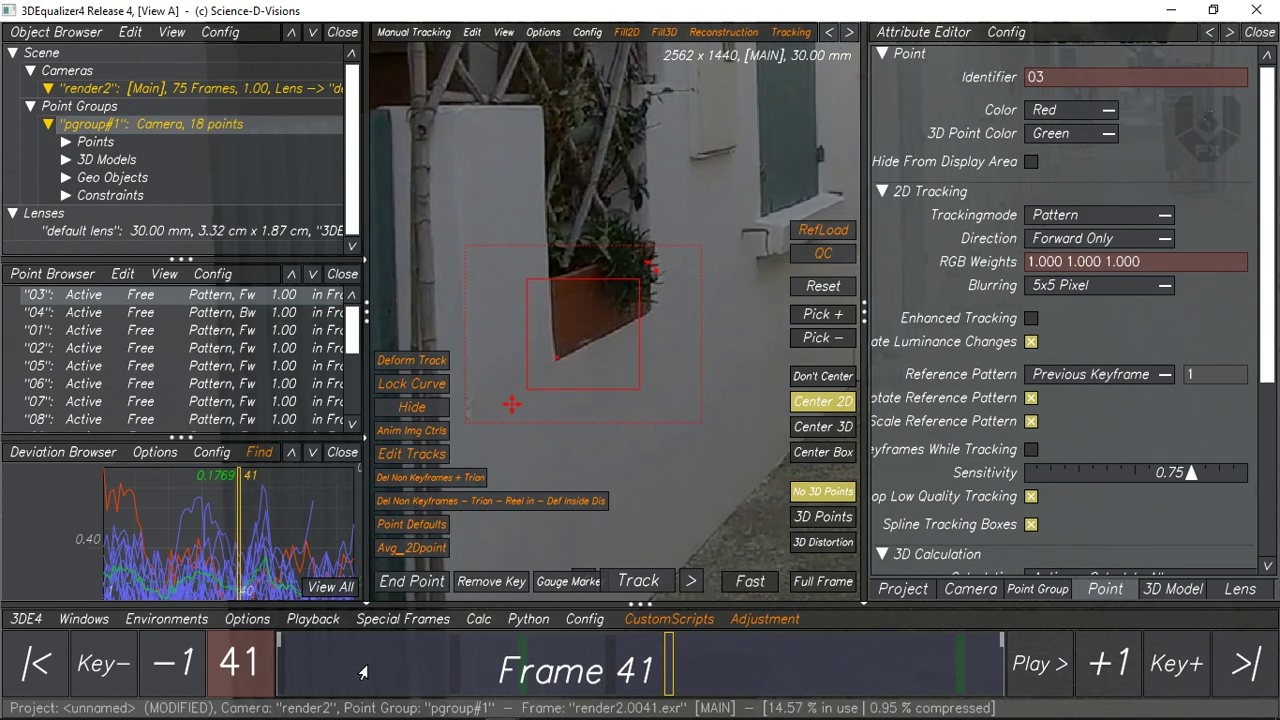
click(304, 665)
drag(304, 665, 284, 665)
scroll(620, 314, up, 3)
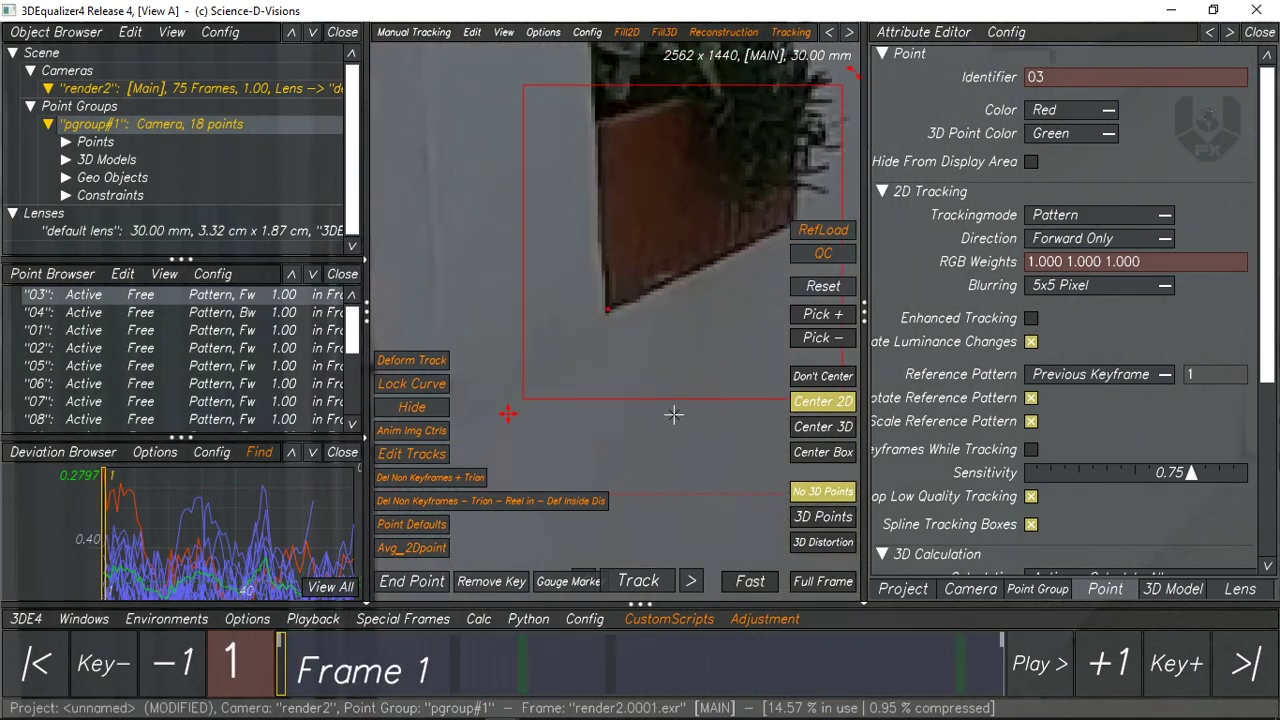
mouse_move(290, 665)
mouse_down()
mouse_move(840, 664)
mouse_move(282, 665)
mouse_move(328, 665)
mouse_up()
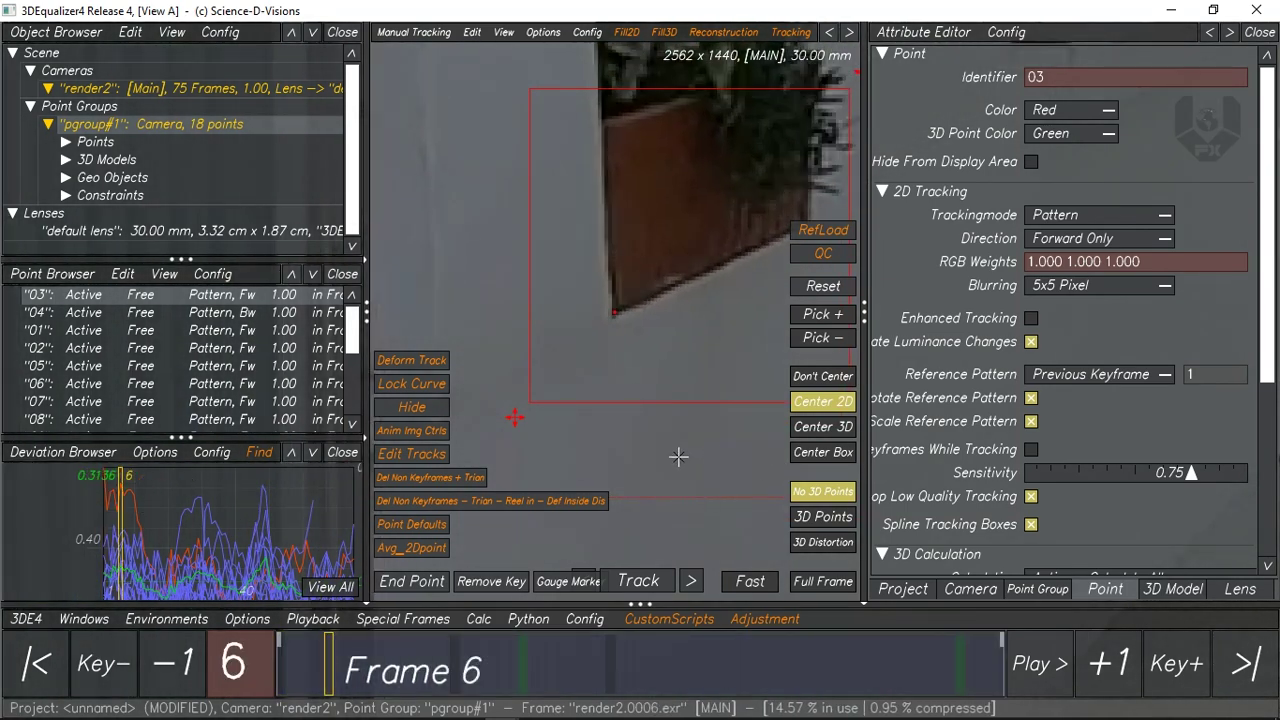
scroll(687, 431, down, 2)
mouse_move(687, 431)
middle_down()
mouse_move(606, 420)
mouse_move(614, 400)
middle_up()
scroll(604, 408, down, 2)
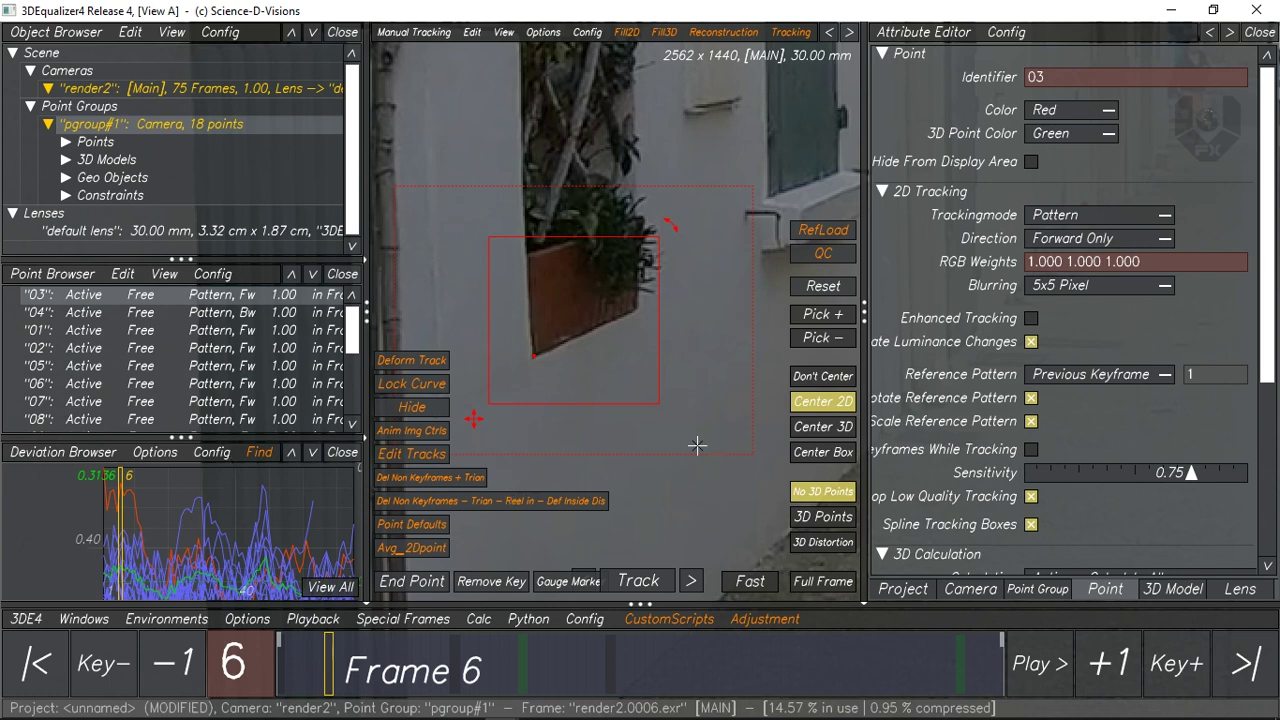
scroll(670, 412, down, 2)
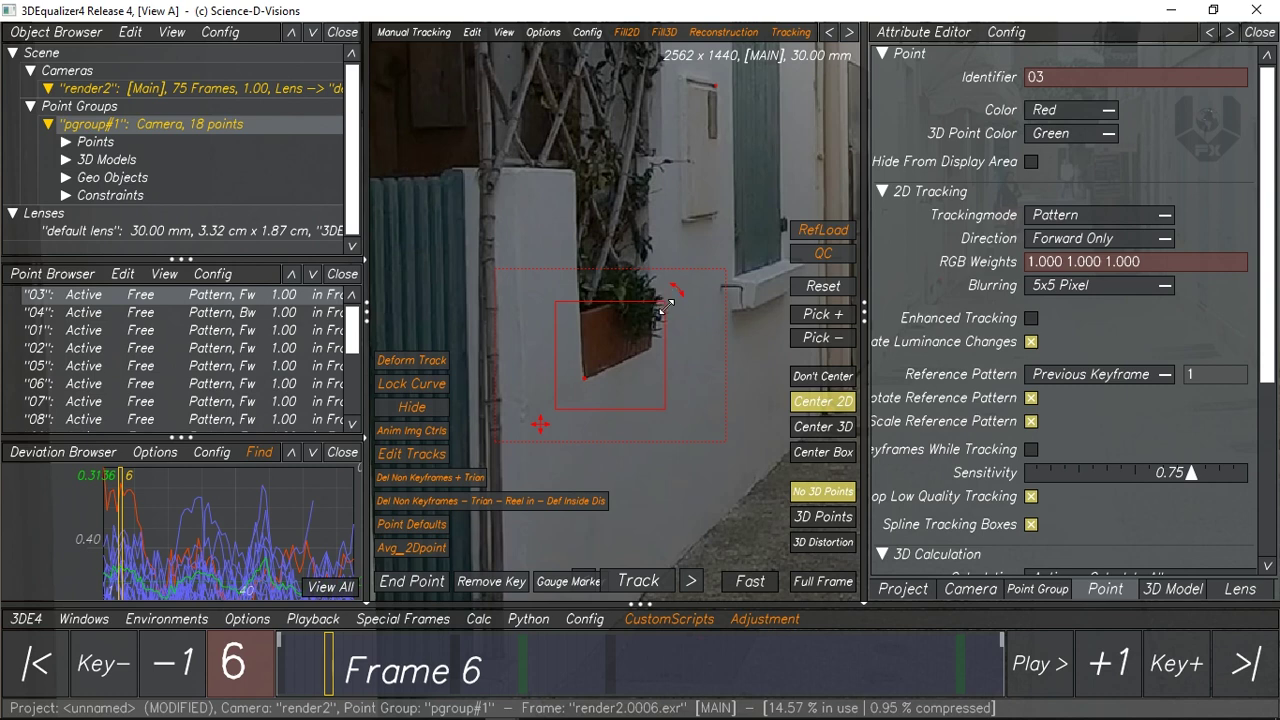
- Reframe the Deviation Browser so the complete deviation curves of all points fit in view
middle_drag(238, 540, 174, 530)
right_drag(176, 531, 232, 517)
middle_drag(232, 517, 271, 509)
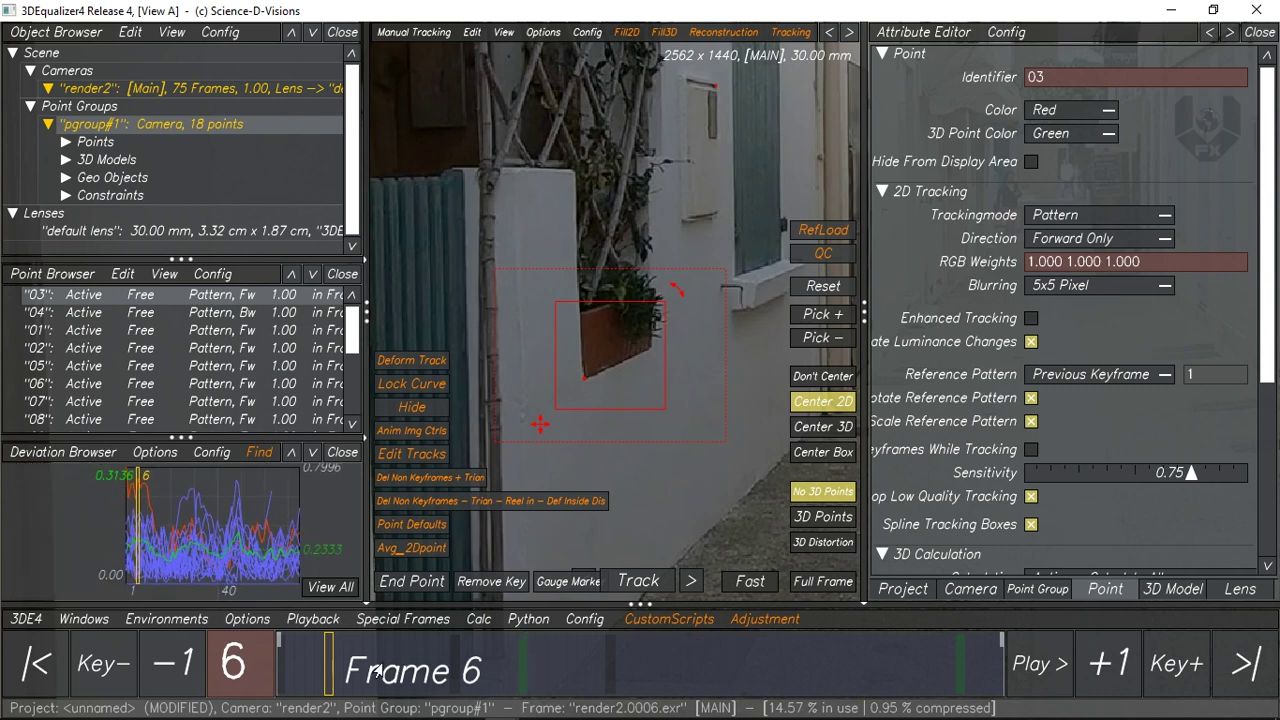
- Look through the lens, project and camera attributes, and open the point group attributes of pgroup#1
click(1240, 590)
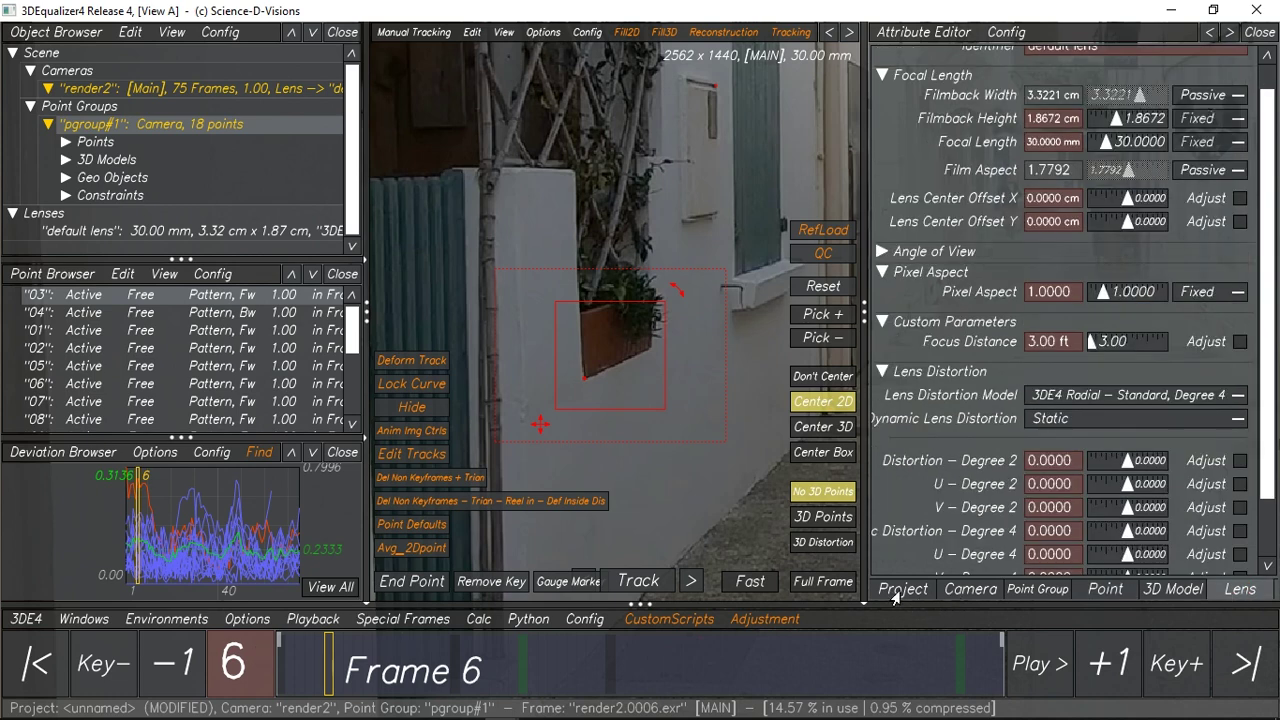
click(895, 590)
click(970, 590)
click(1038, 590)
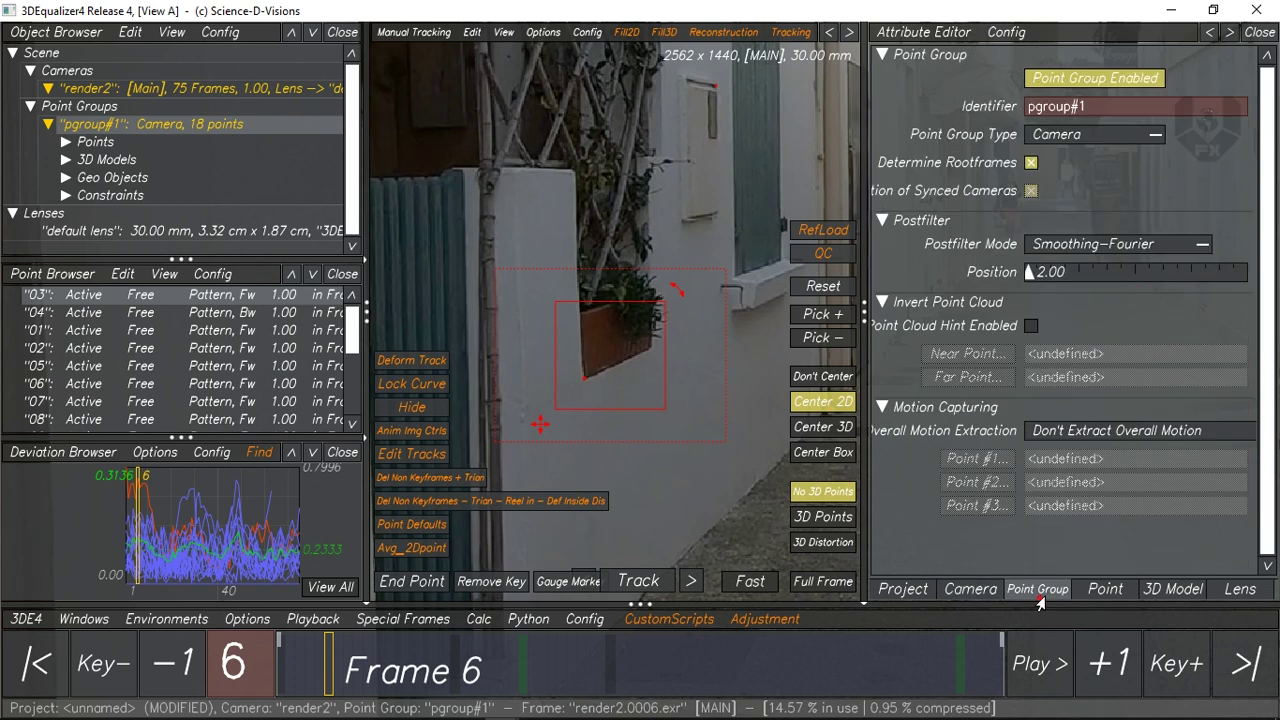
- Look through the point, 3D model and lens attributes, examining the default lens's focal length setting against the street footage
click(1103, 590)
click(1172, 590)
click(1240, 590)
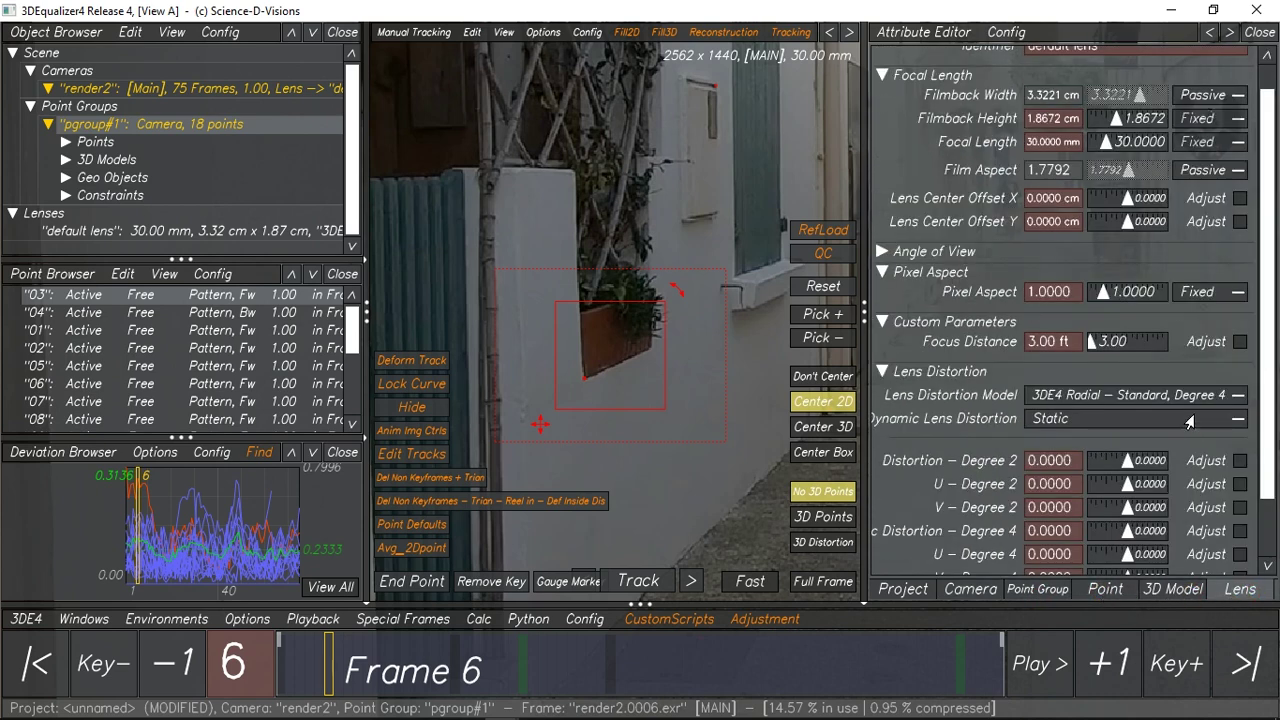
scroll(940, 97, up, 1)
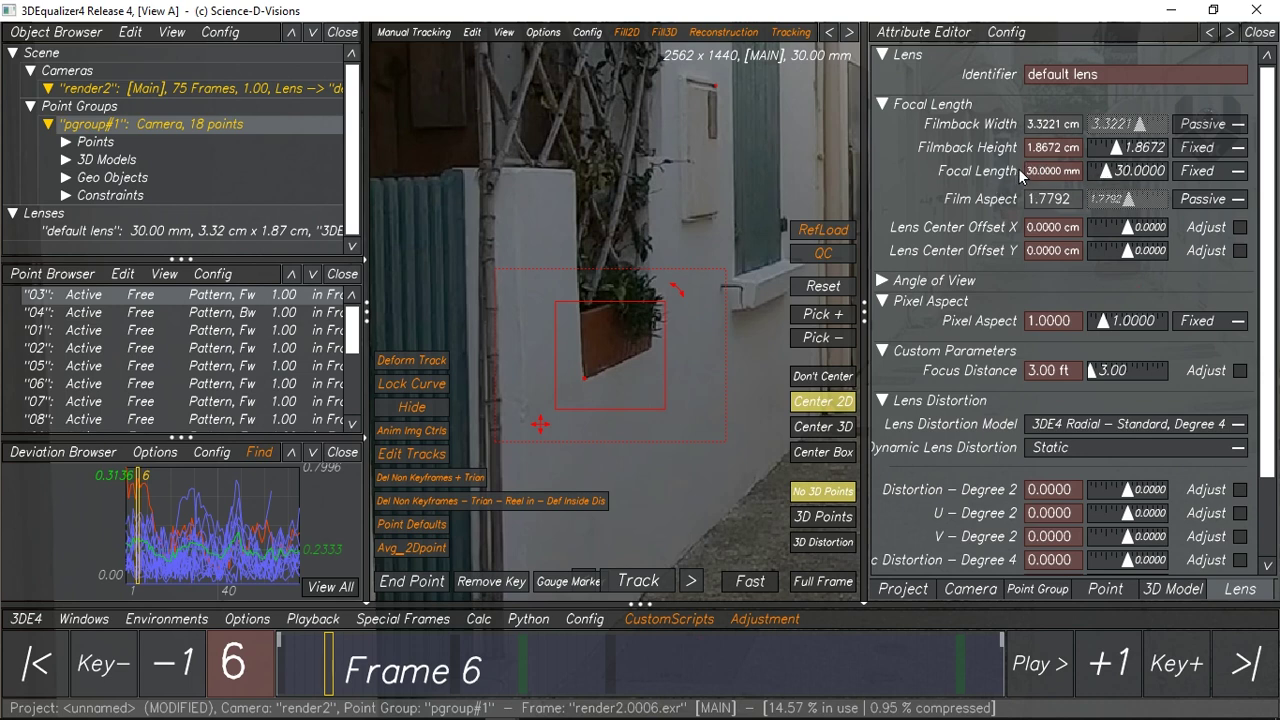
drag(1026, 171, 1059, 170)
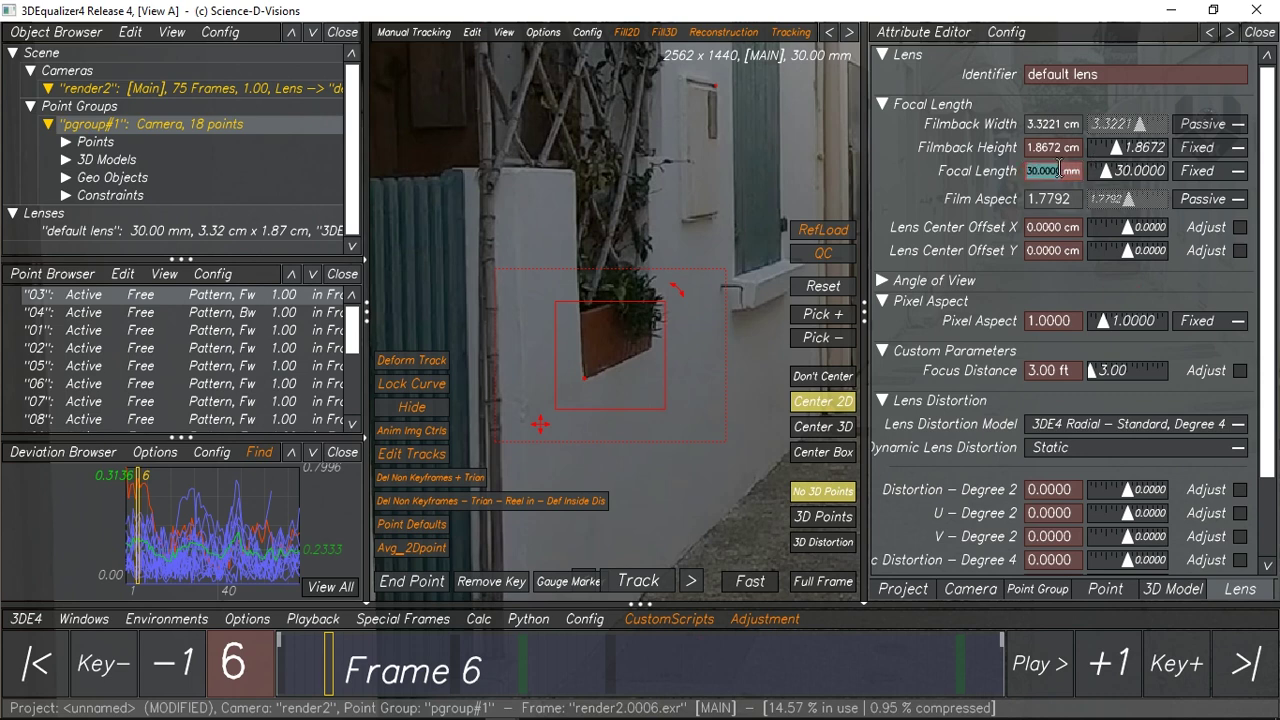
right_click(660, 353)
click(613, 303)
middle_drag(716, 291, 603, 332)
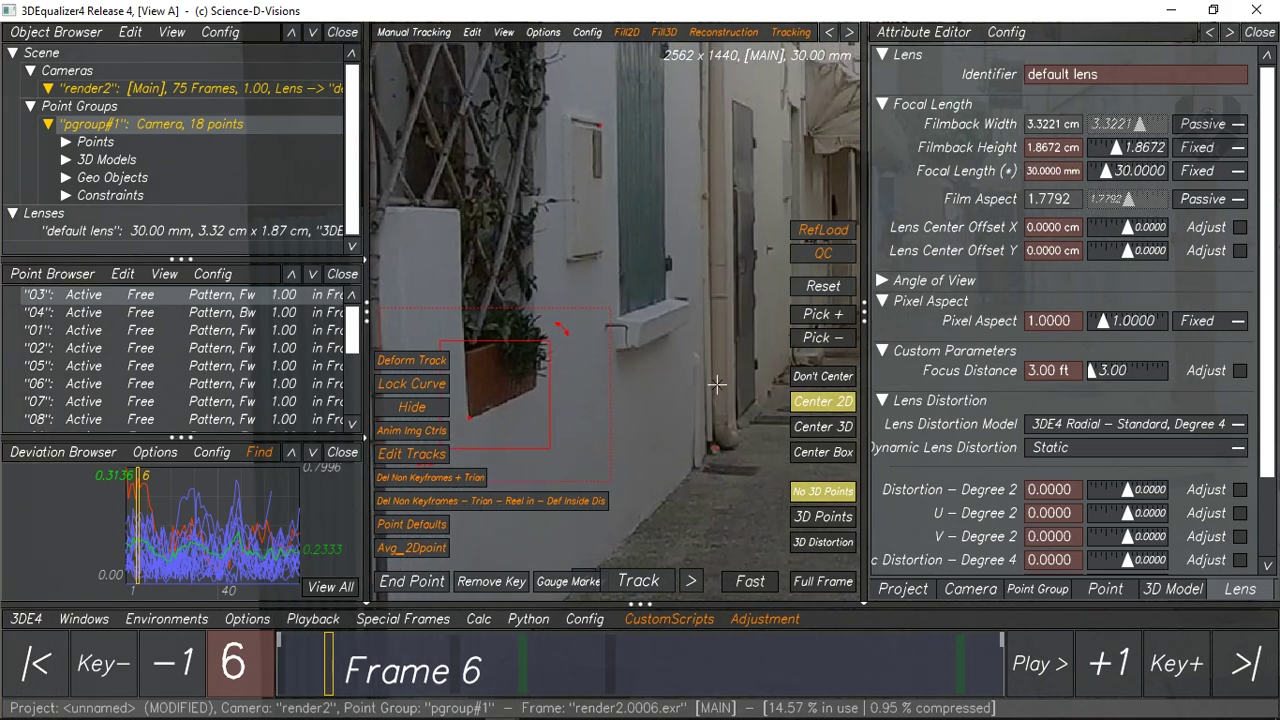
scroll(711, 380, down, 5)
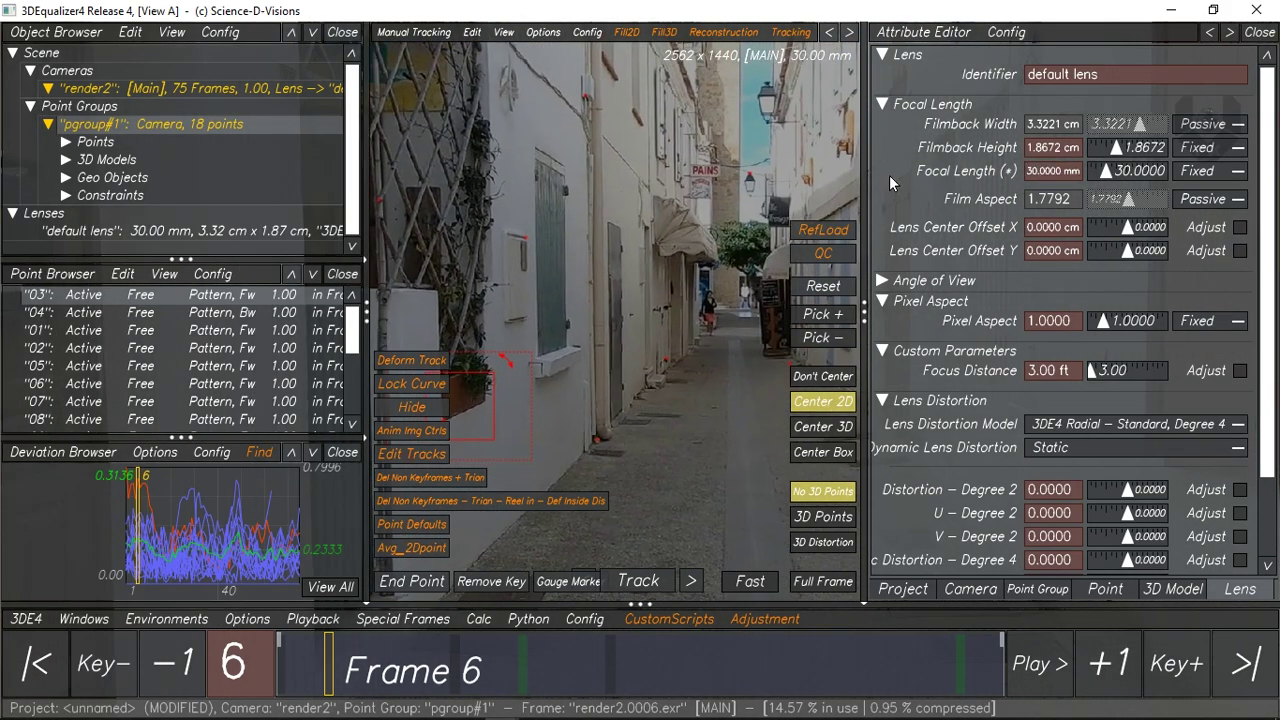
- Set the default lens's focal length mode to Adjust and bring up the Parameter Adjustment window
click(1205, 174)
click(1195, 190)
click(84, 619)
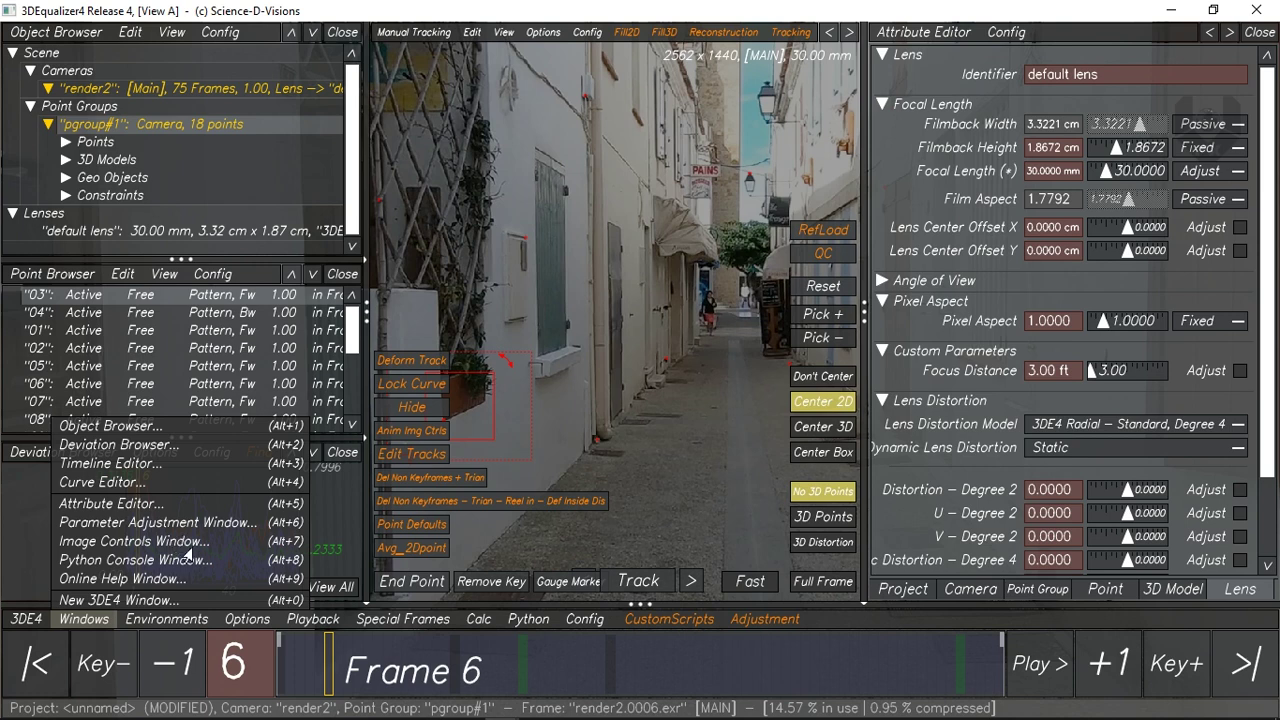
middle_drag(580, 366, 612, 378)
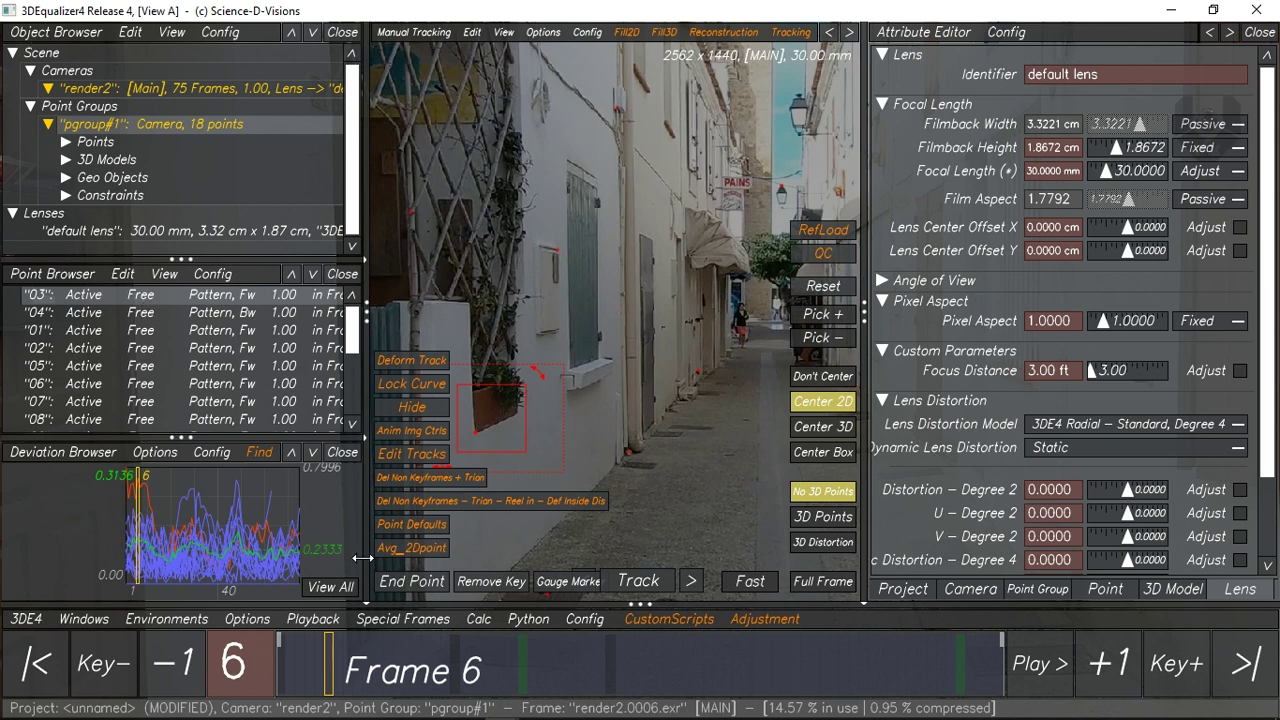
click(80, 620)
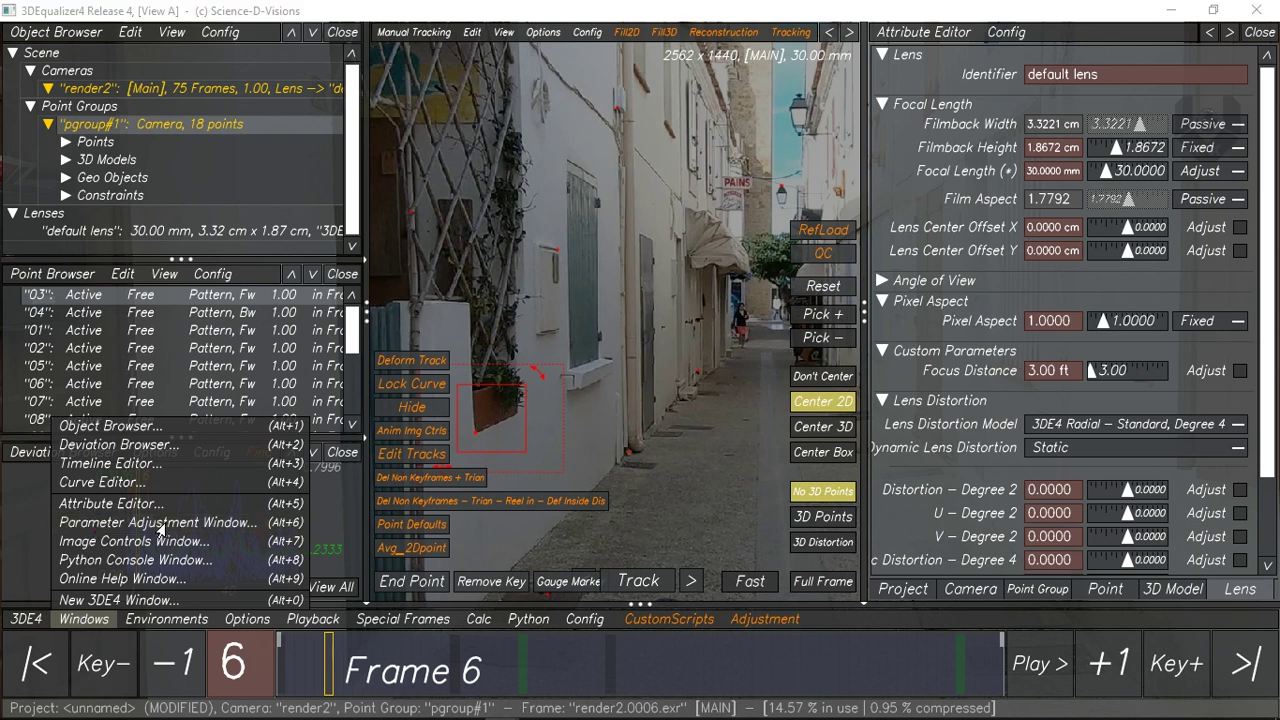
mouse_move(487, 712)
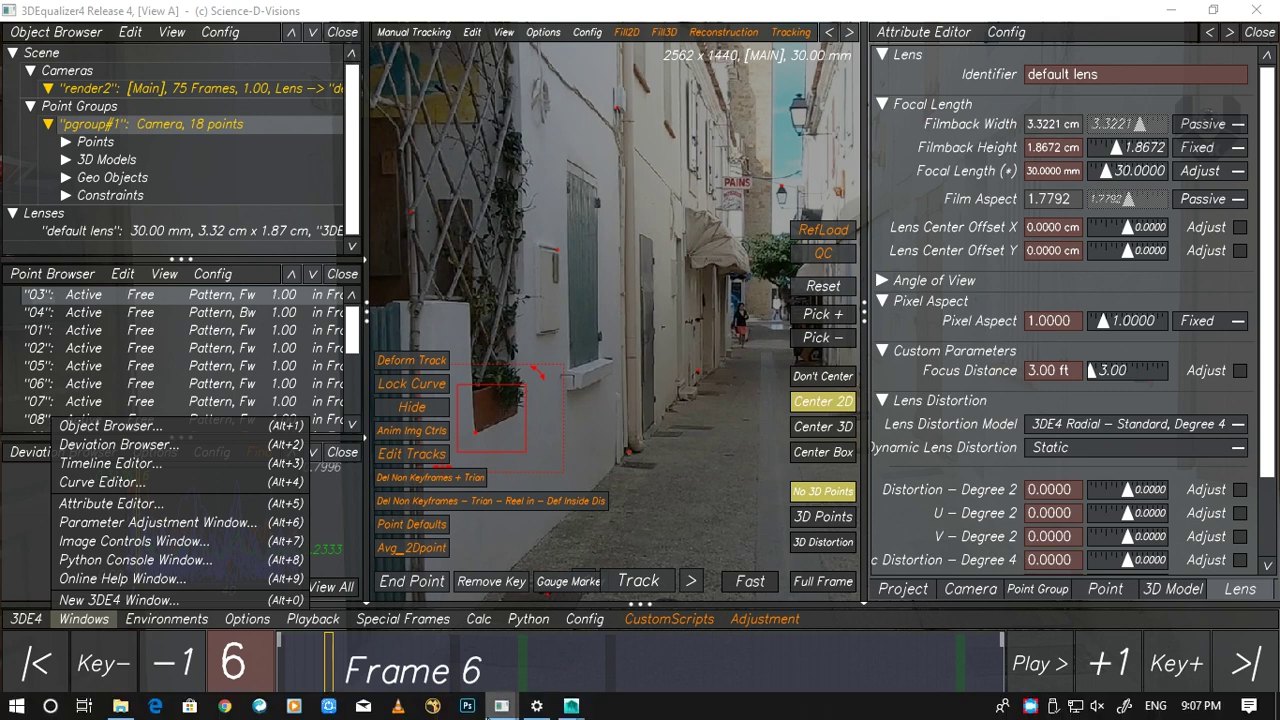
click(501, 705)
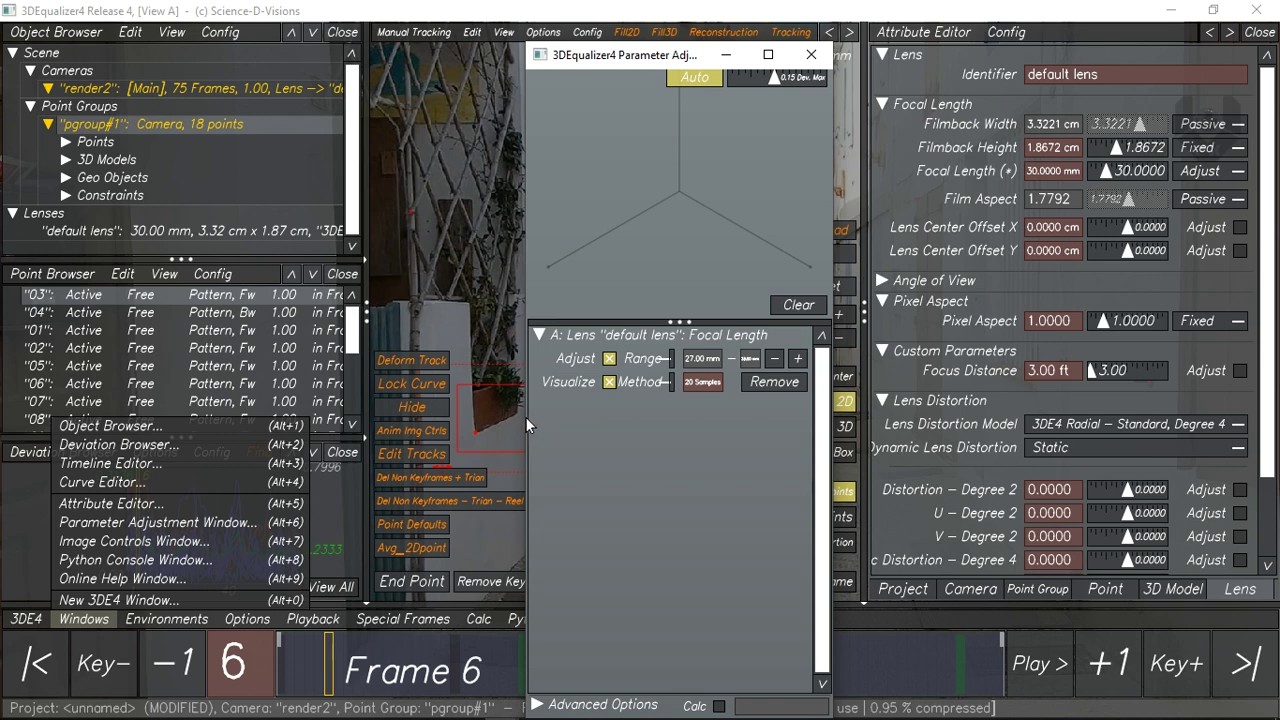
drag(541, 58, 433, 45)
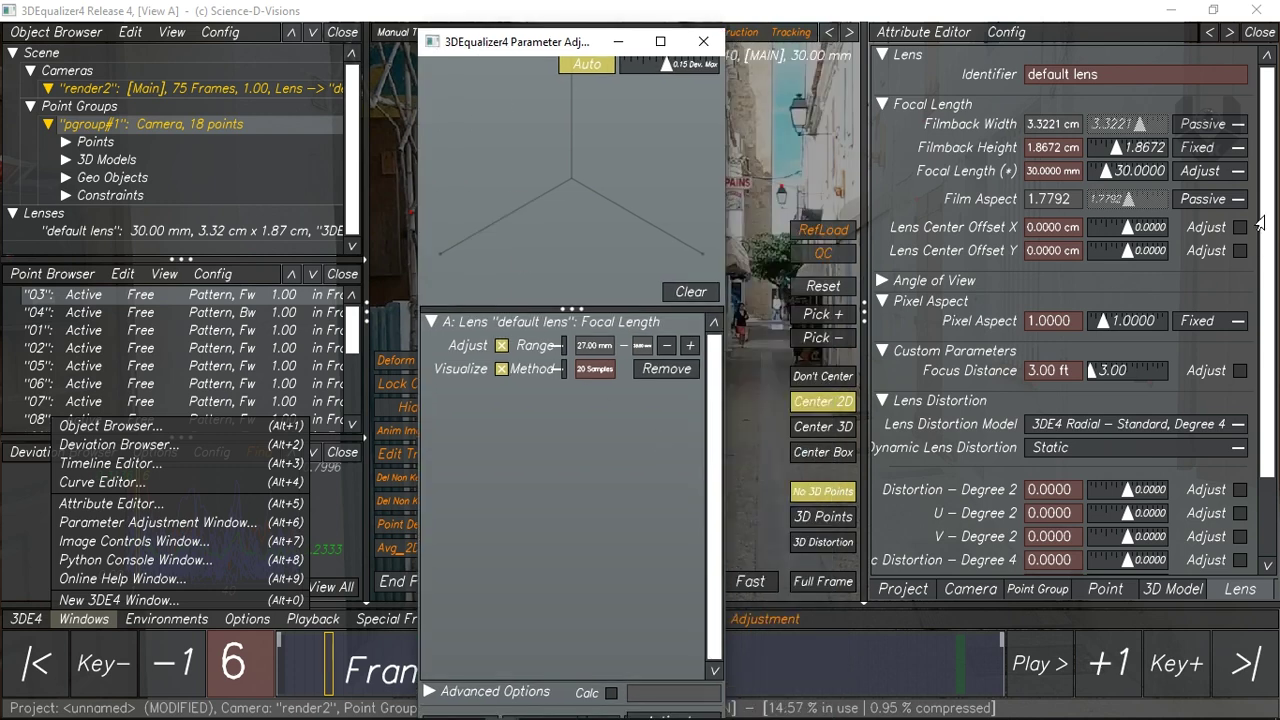
- Run the focal length adjustment with Fine range and Adaptive method, and transfer the best result's parameters into the project
click(1197, 175)
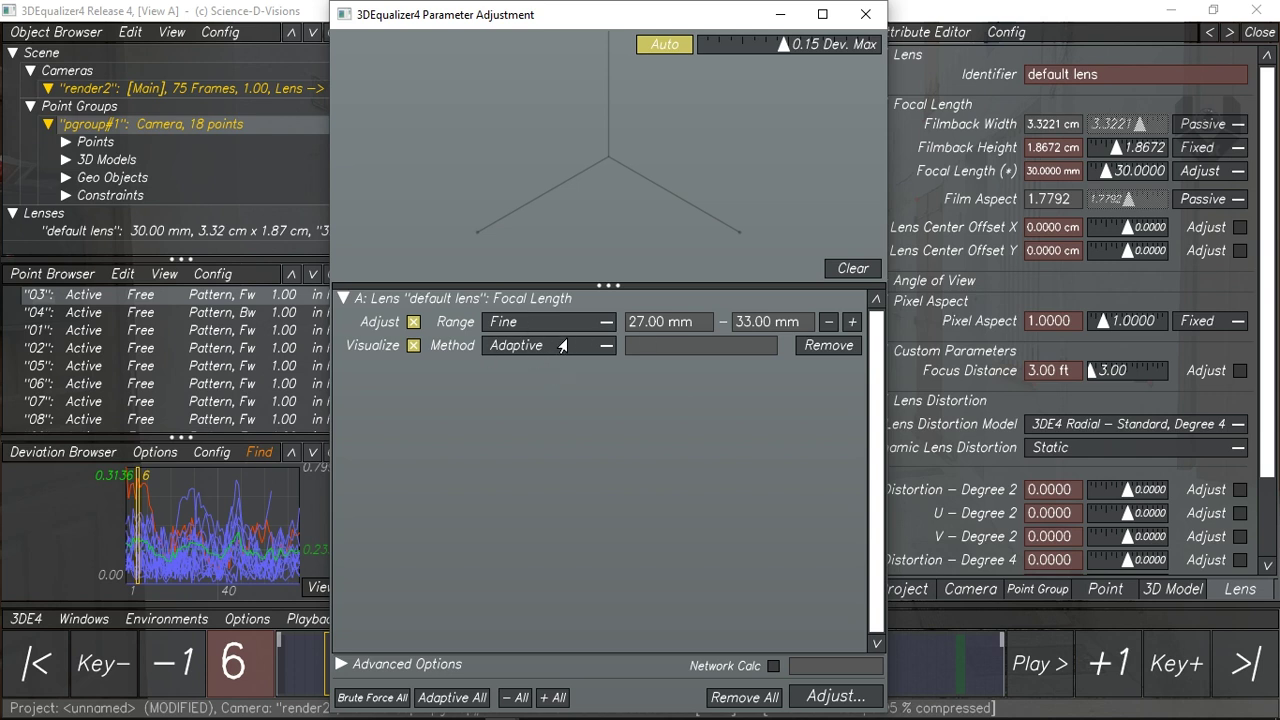
click(826, 698)
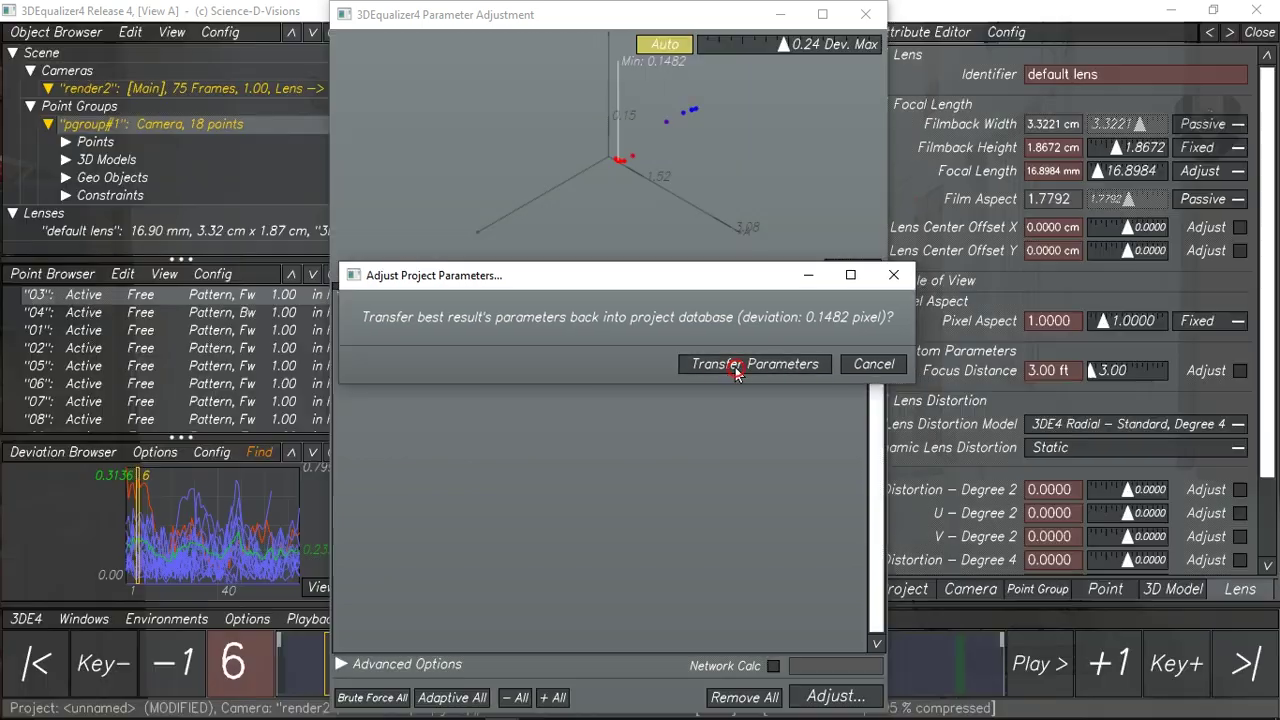
click(737, 366)
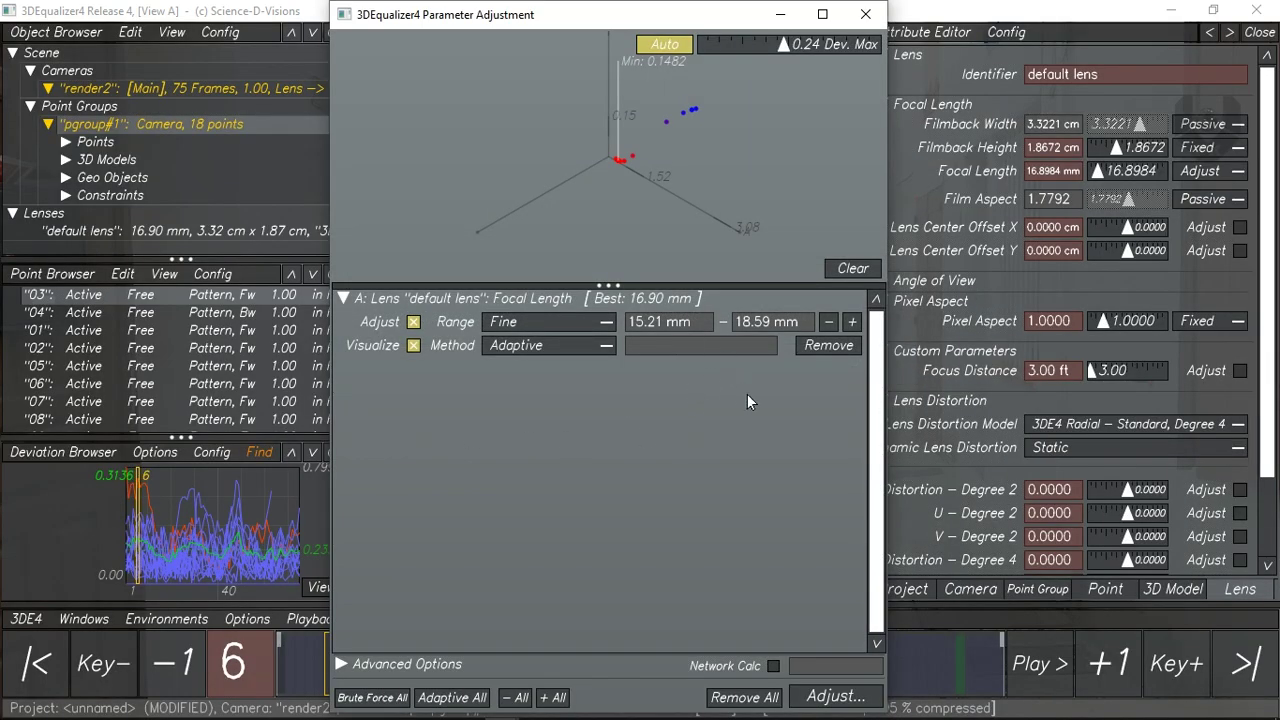
click(781, 14)
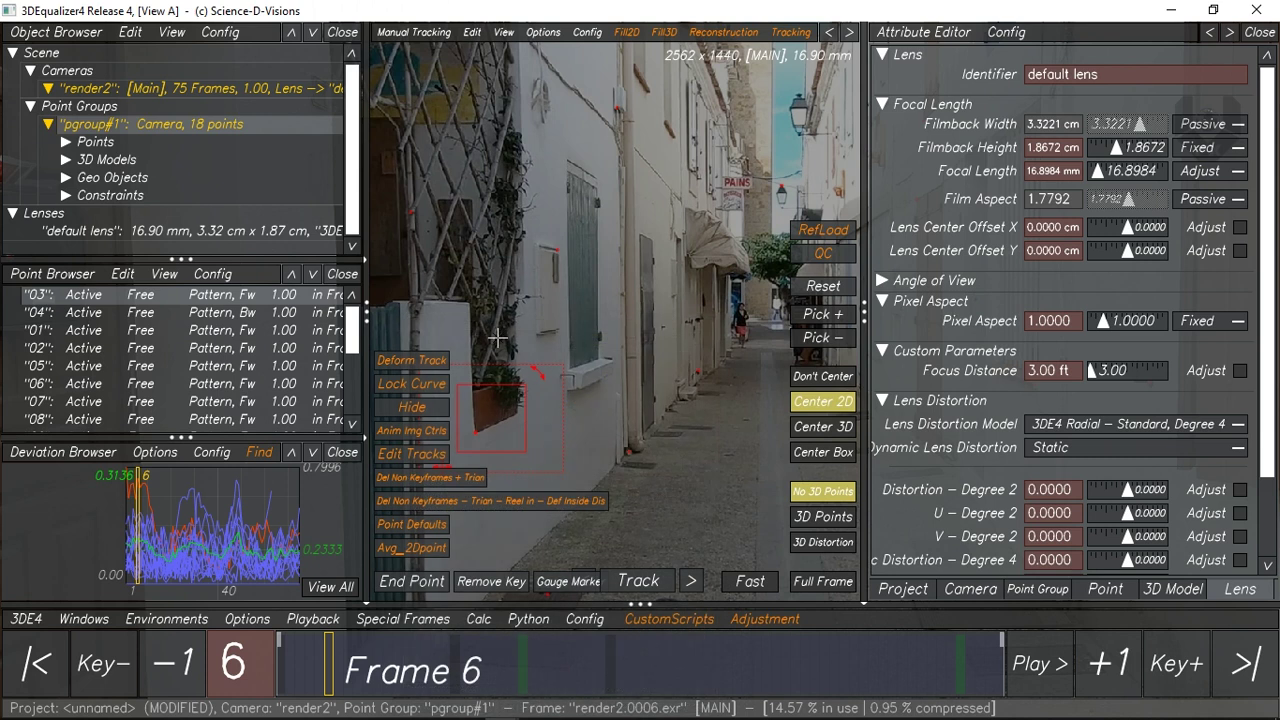
- Calculate all from scratch with the adjusted lens, accept the result, and reframe the deviation curves
click(480, 620)
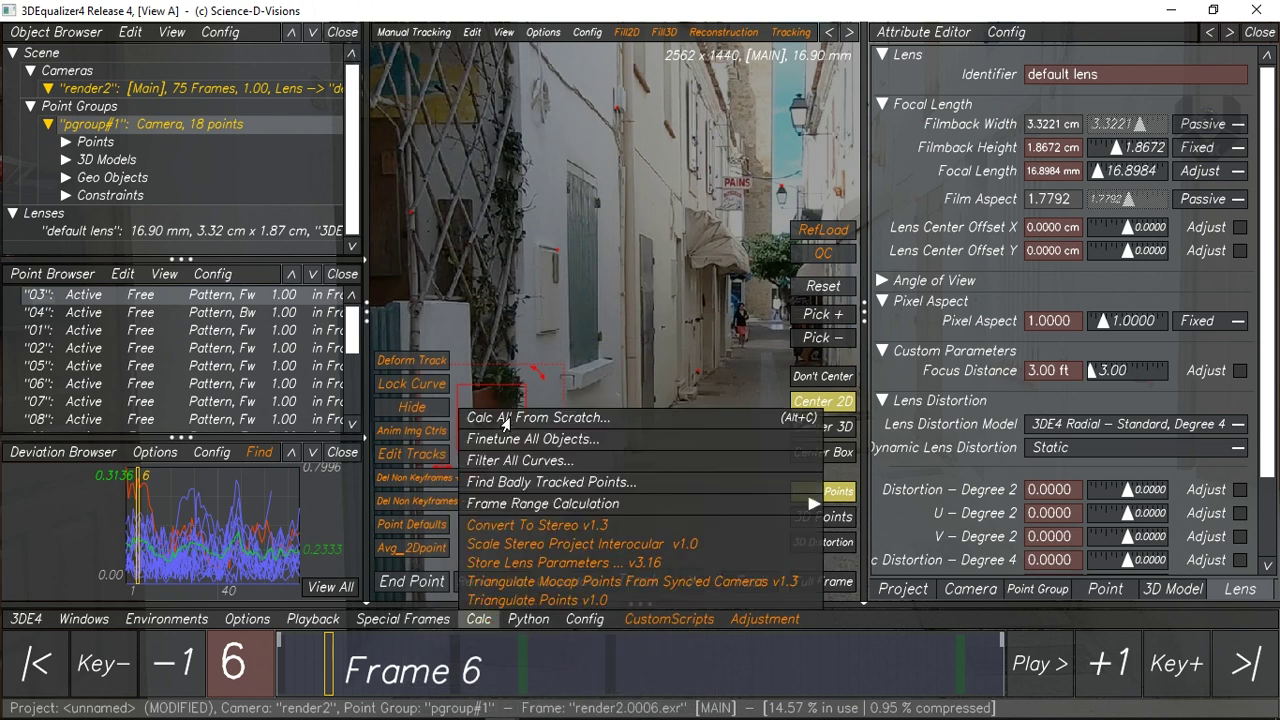
click(505, 418)
click(886, 672)
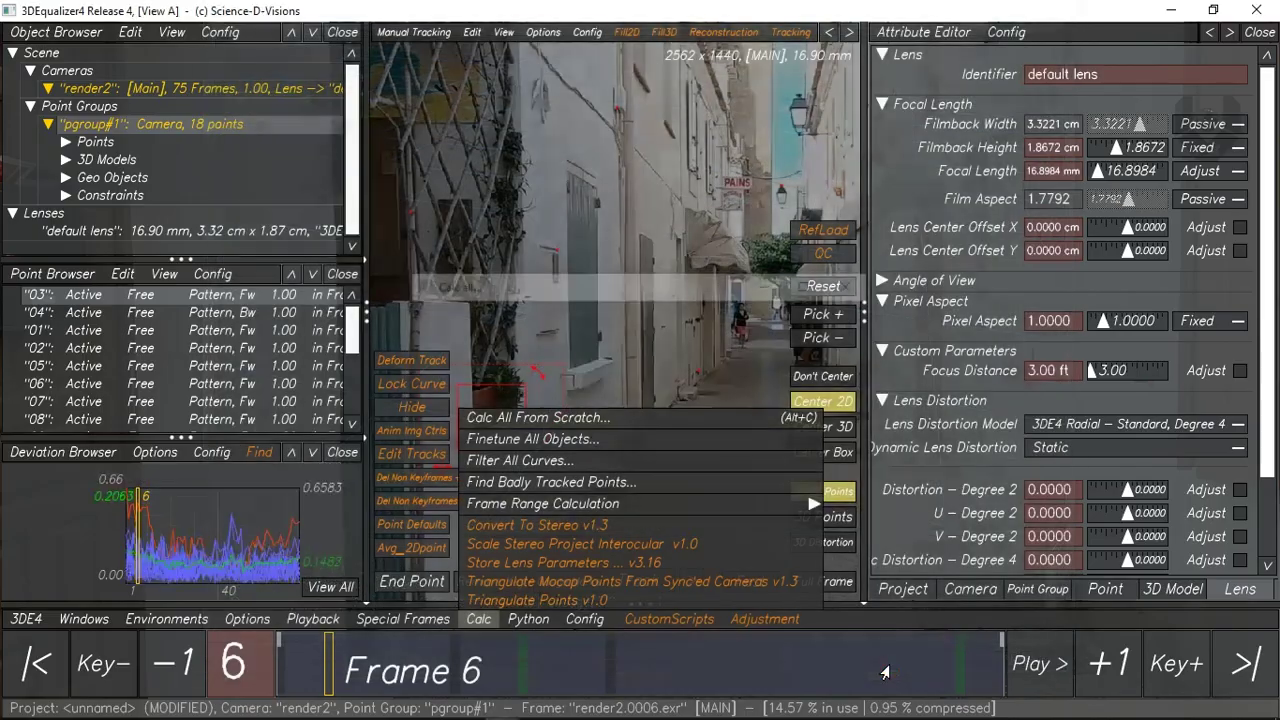
click(295, 530)
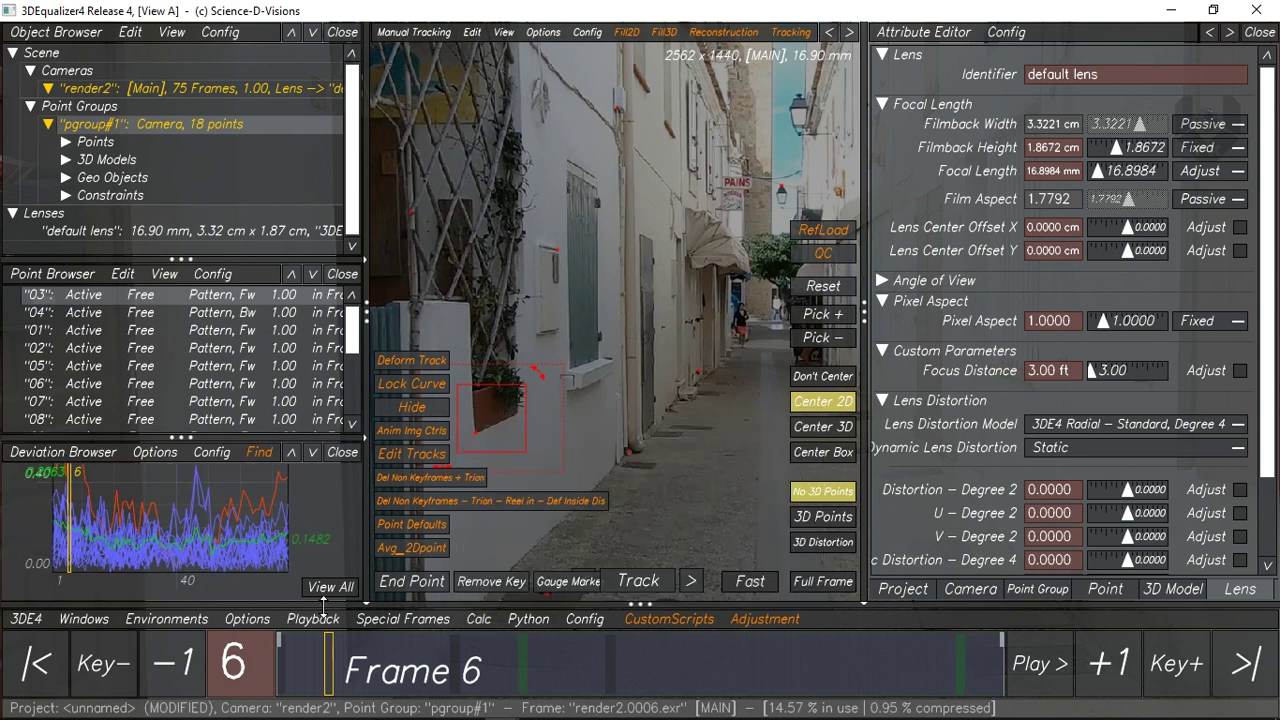
scroll(643, 409, down, 2)
- Show the solved points in the Lineup view, widen the viewing area and go to frame 32
key(F5)
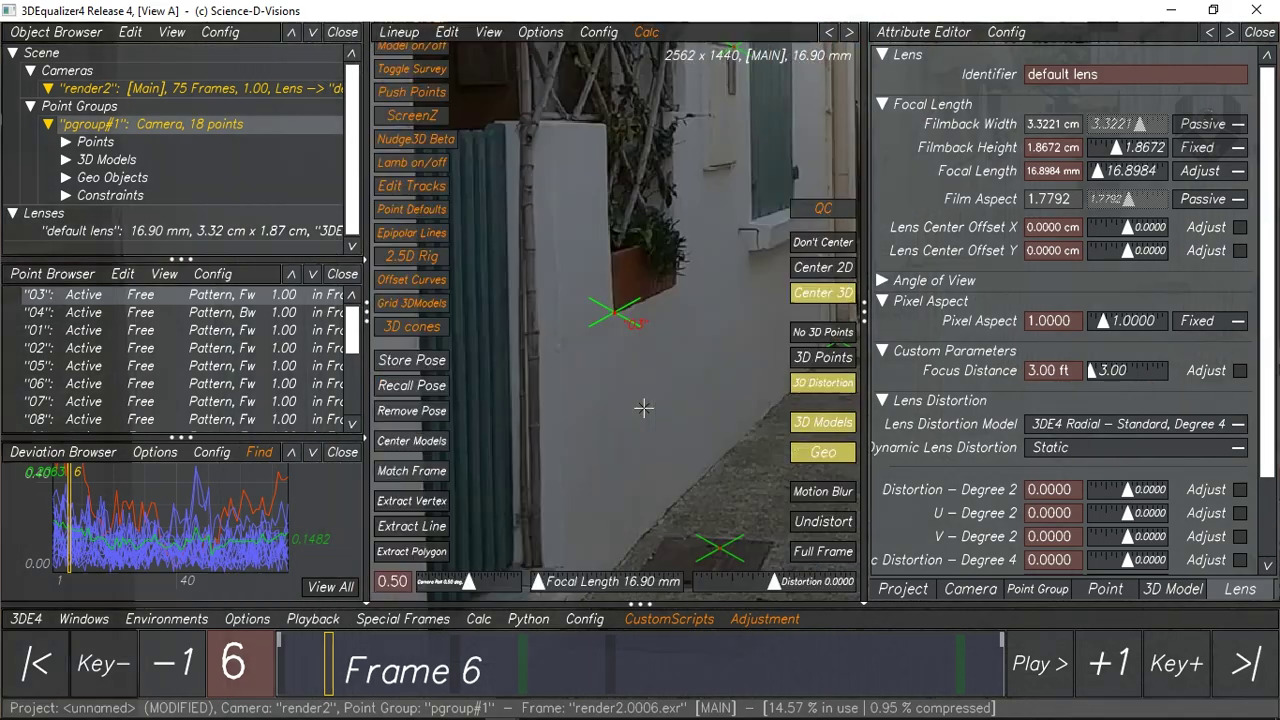
scroll(644, 408, down, 4)
middle_drag(549, 323, 487, 419)
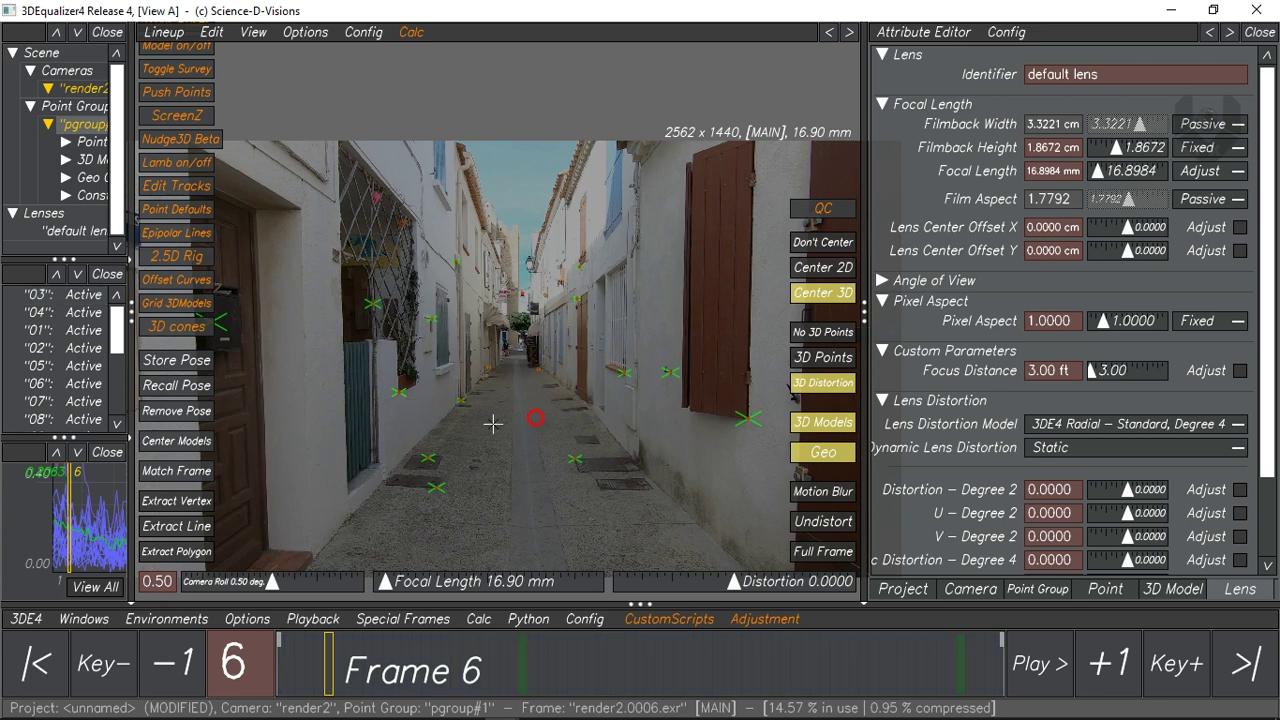
click(582, 664)
scroll(597, 431, up, 3)
drag(135, 386, 261, 385)
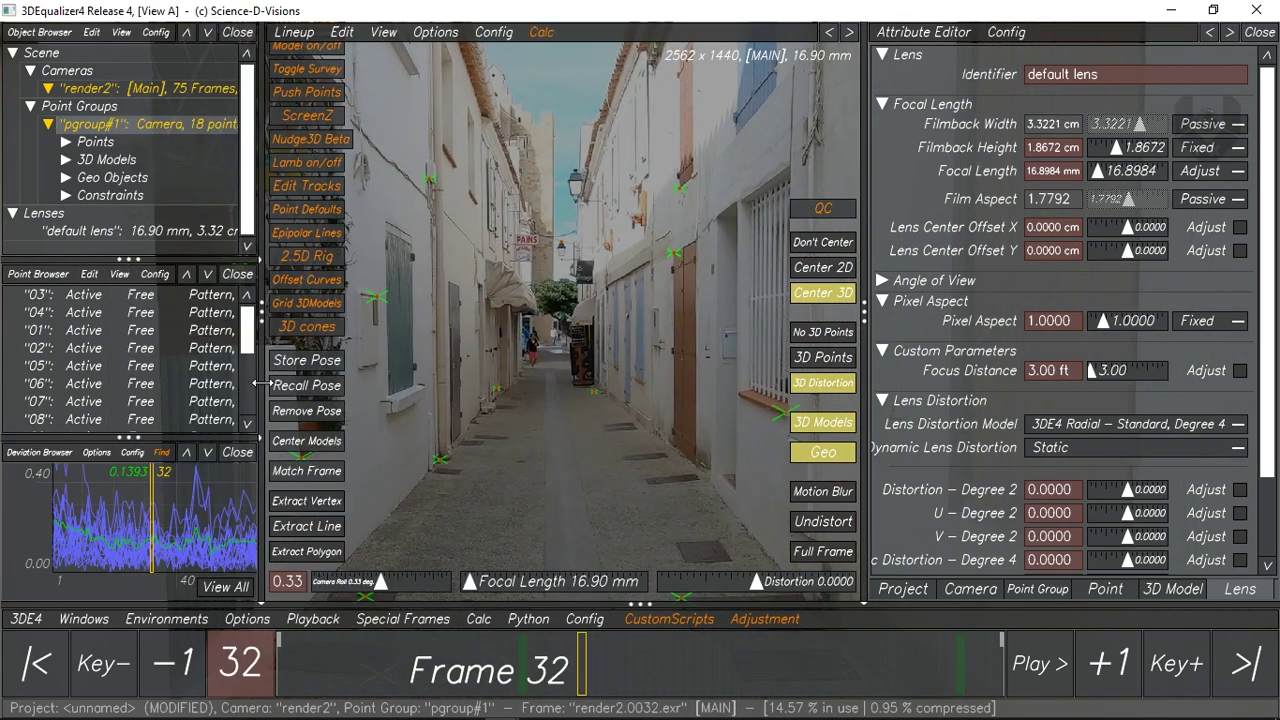
drag(261, 384, 189, 385)
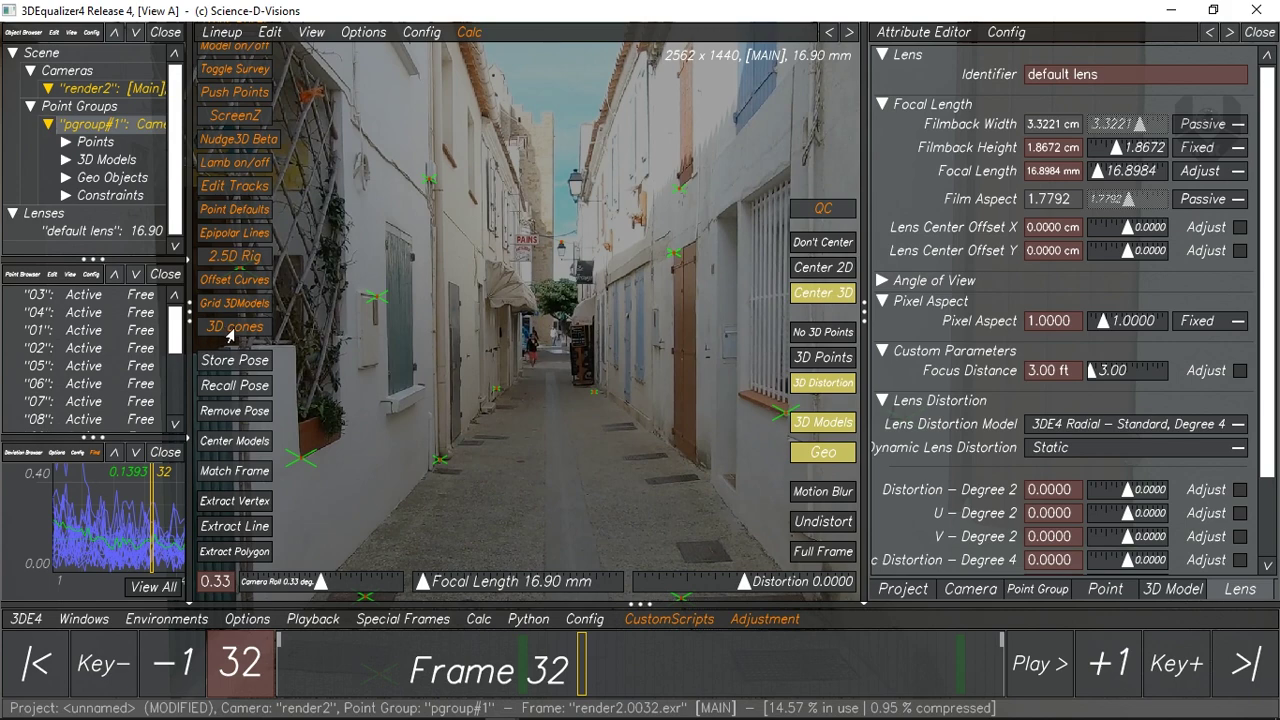
- Select all points and create 3D cones on them with the Patcha 3D cones tool
key(ctrl+a)
mouse_move(580, 708)
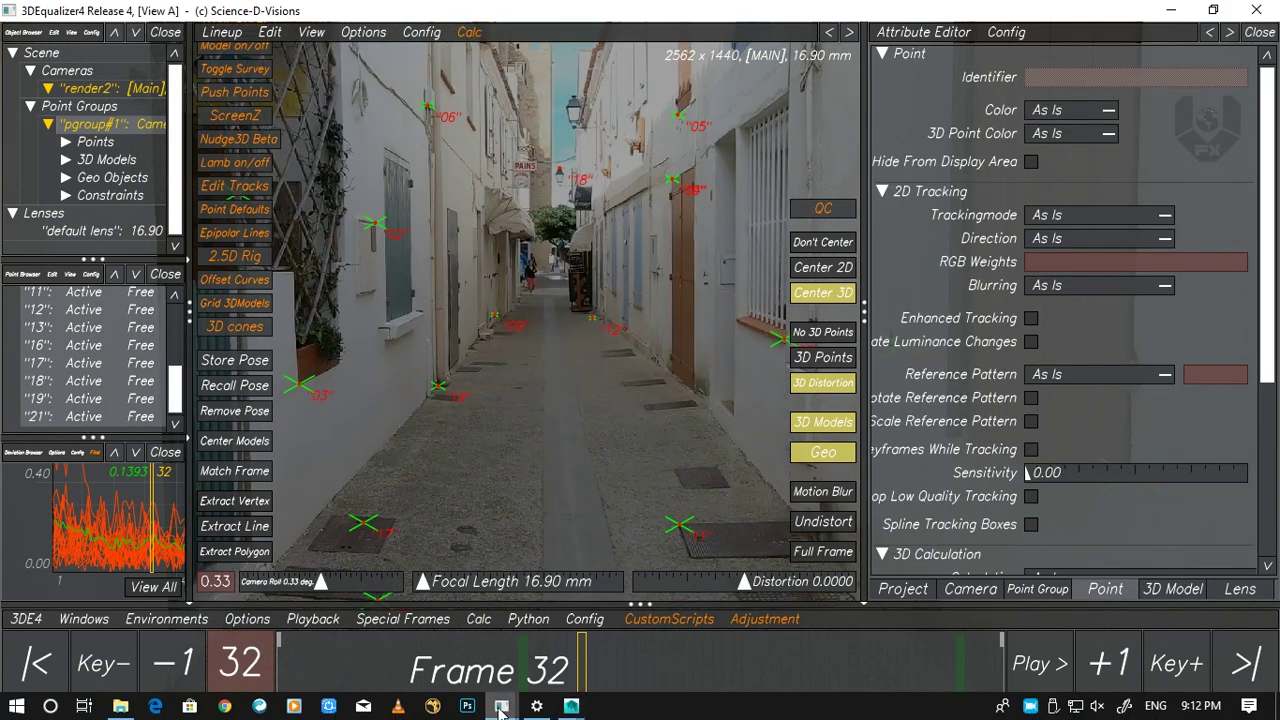
mouse_move(500, 708)
click(884, 608)
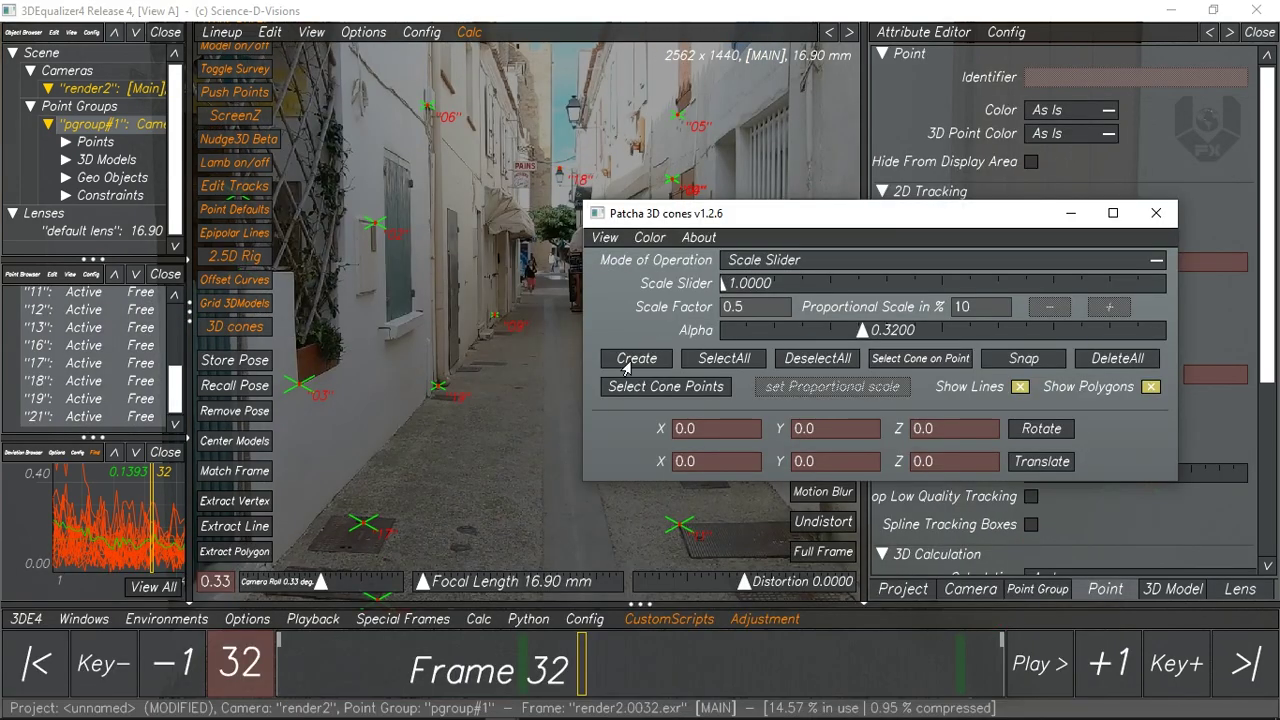
click(649, 237)
click(655, 259)
click(771, 397)
click(725, 360)
- Colour all cones red with an alpha of 1.0, and turn off the 3D point display in the Lineup view
click(649, 238)
click(650, 257)
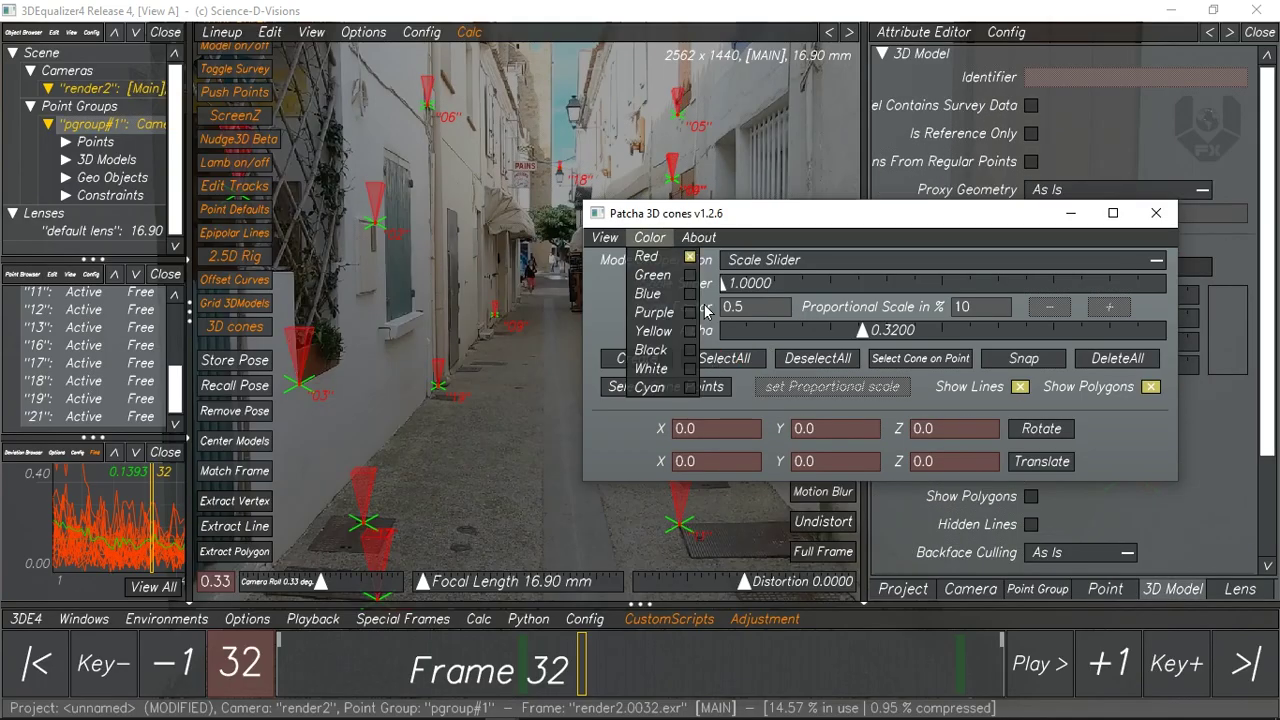
drag(867, 342, 1192, 334)
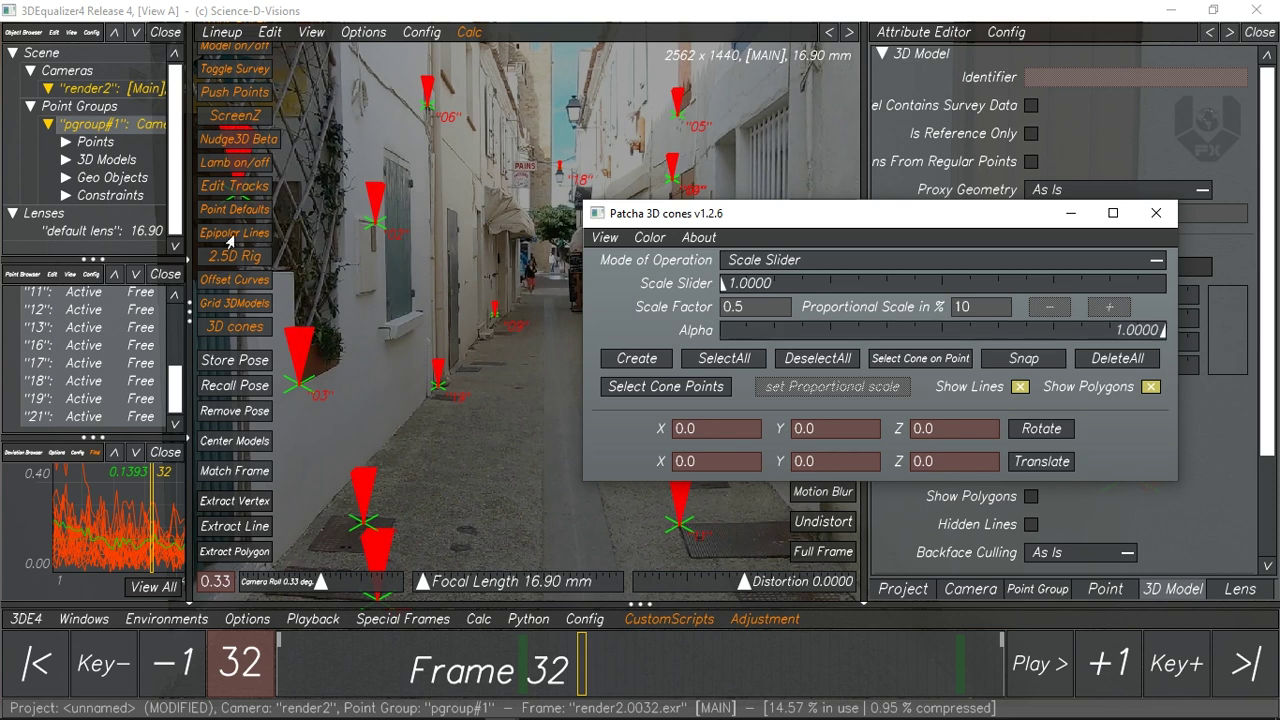
click(1073, 215)
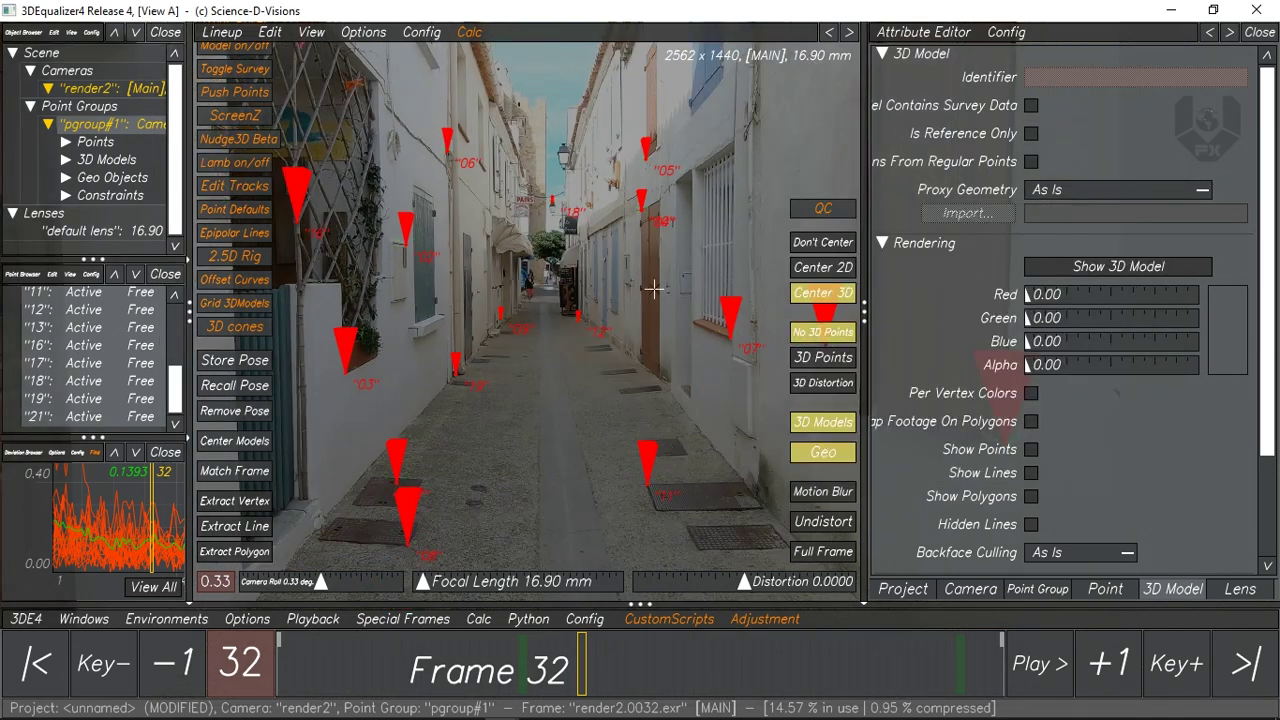
- Play back the footage and examine up close how the cones stick to the doorway, street lamp and far ground points
scroll(602, 342, down, 3)
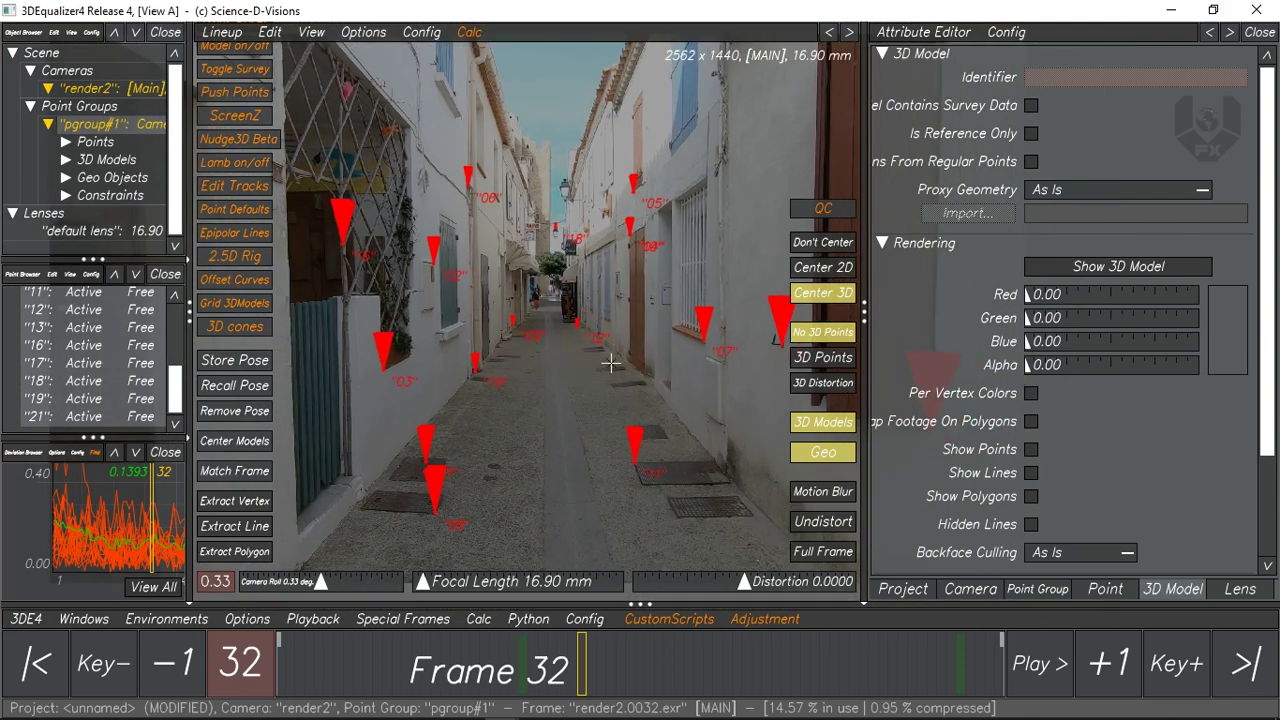
key(space)
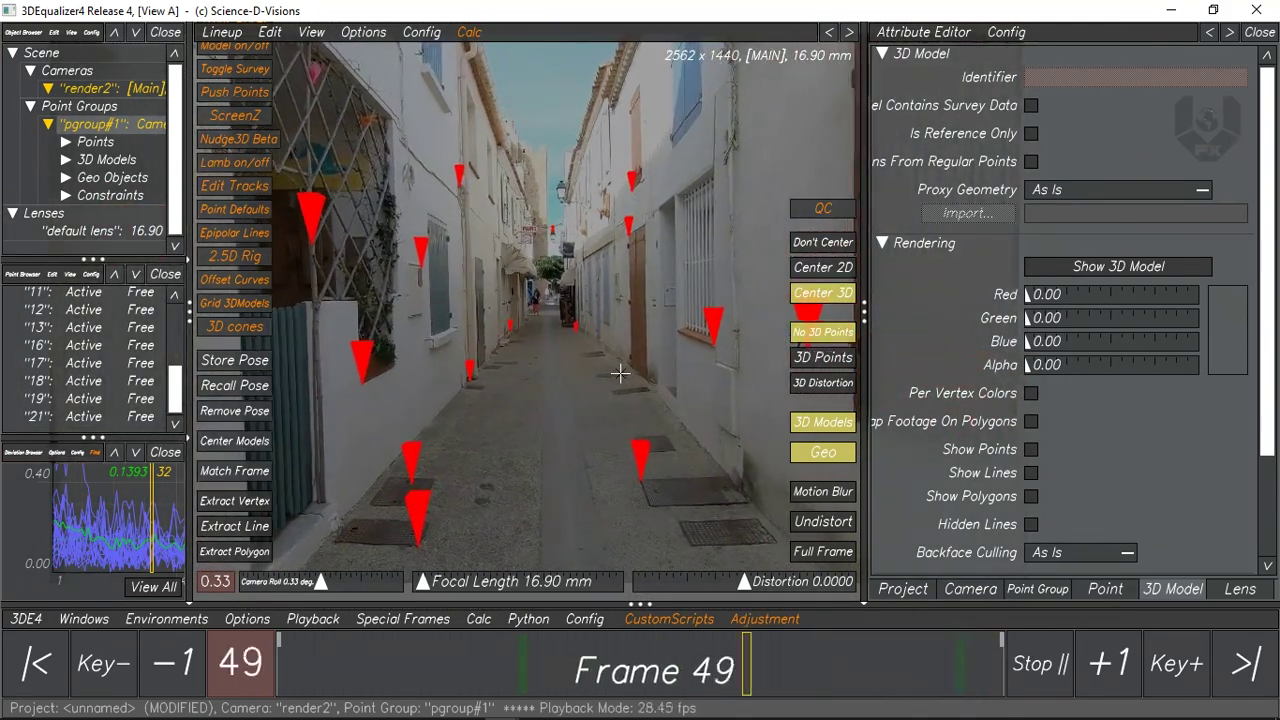
ctrl+right_drag(632, 225, 749, 349)
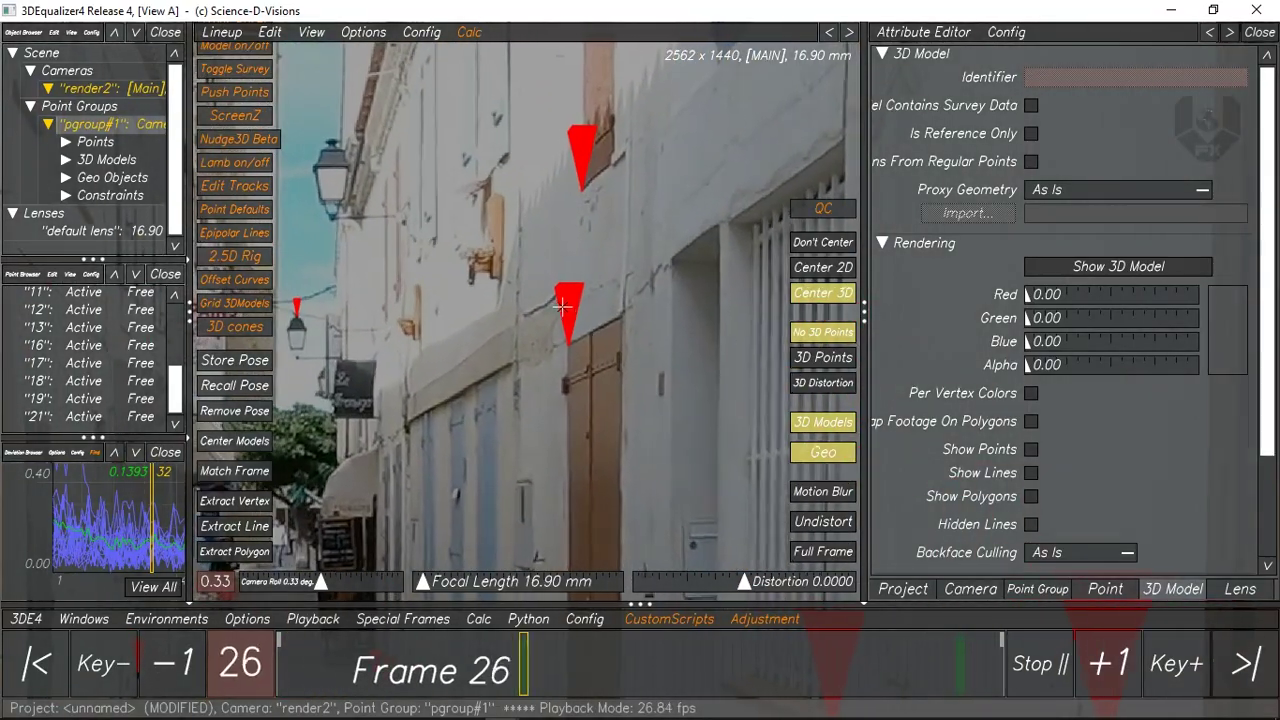
ctrl+right_drag(584, 268, 720, 397)
scroll(634, 306, down, 5)
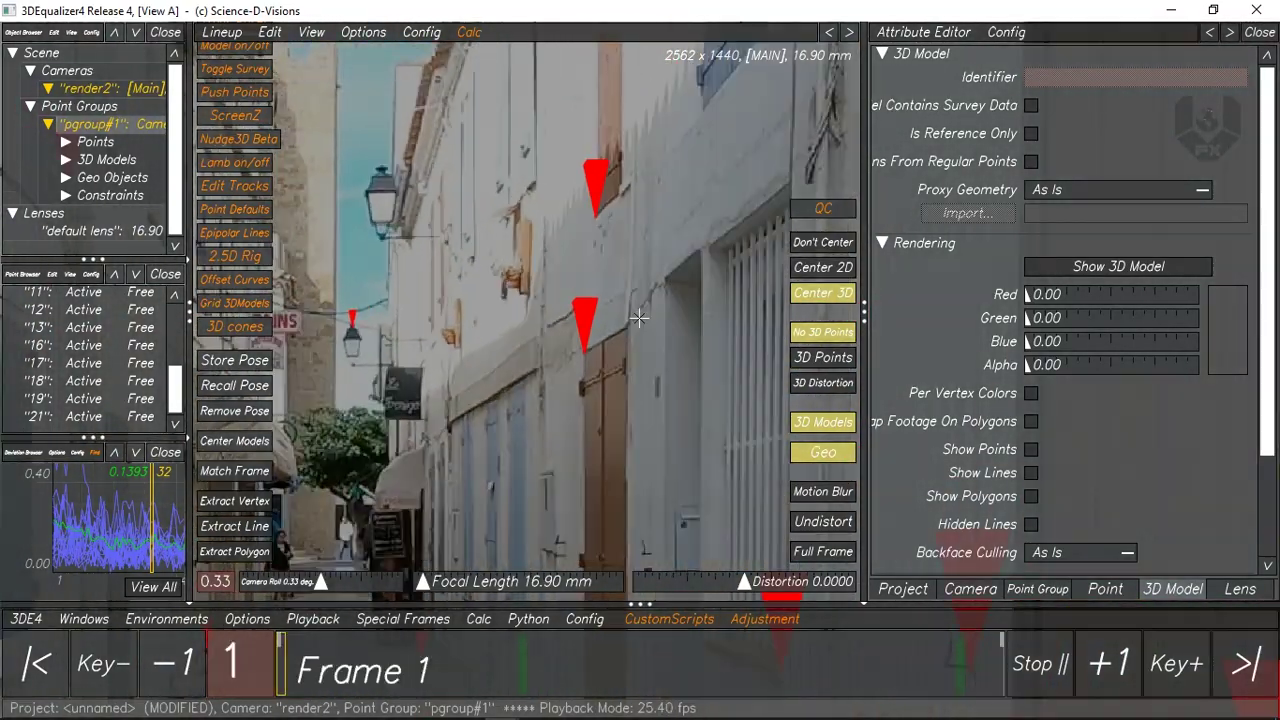
scroll(405, 350, up, 5)
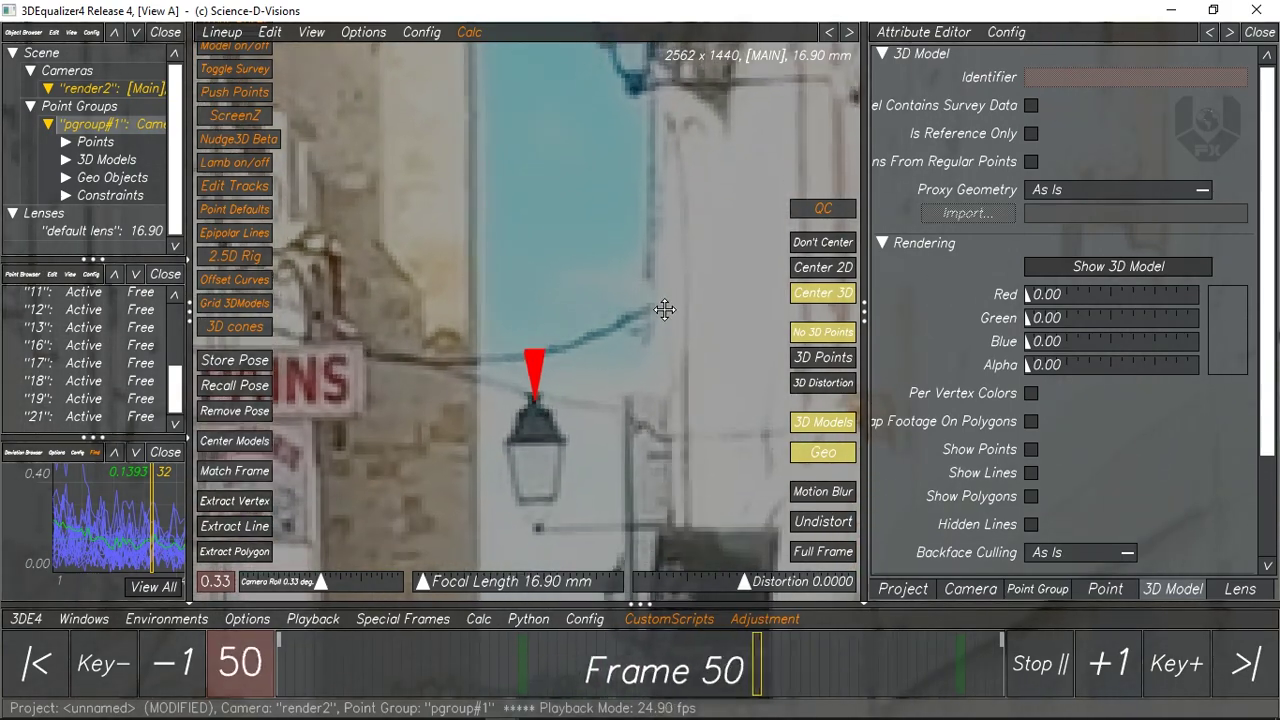
scroll(643, 375, down, 5)
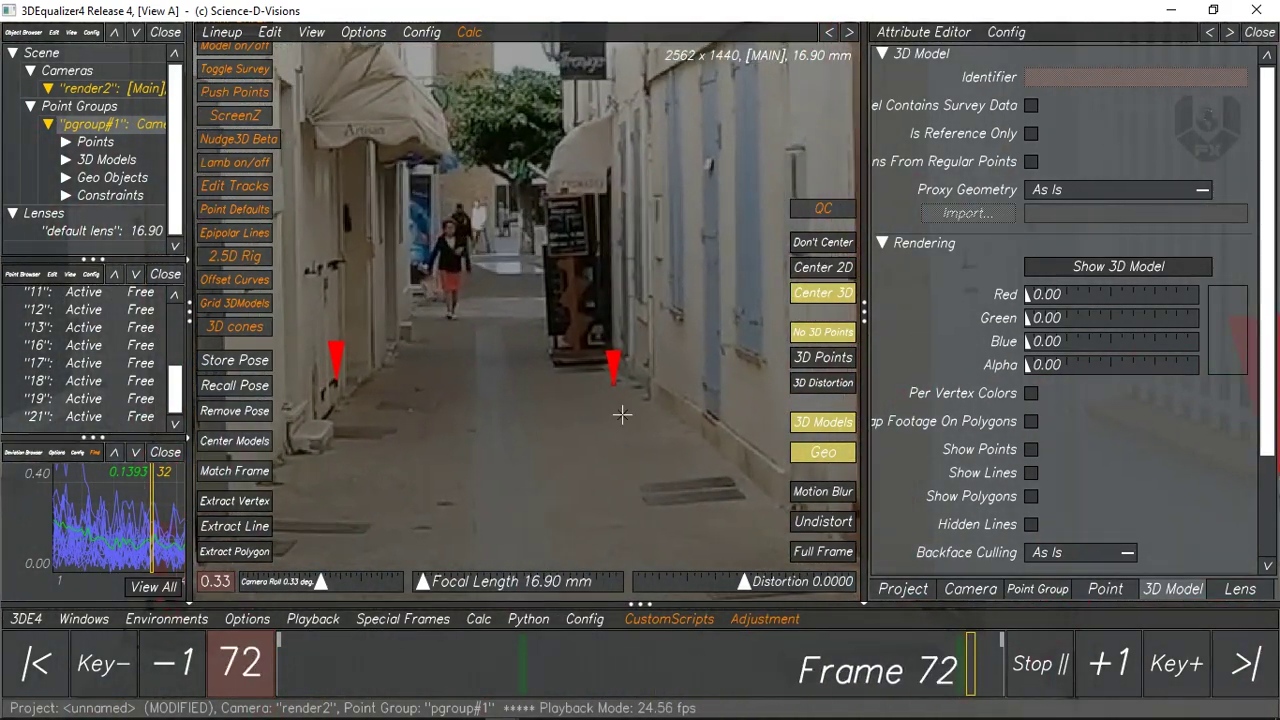
scroll(615, 380, up, 5)
scroll(640, 420, up, 4)
scroll(622, 412, down, 4)
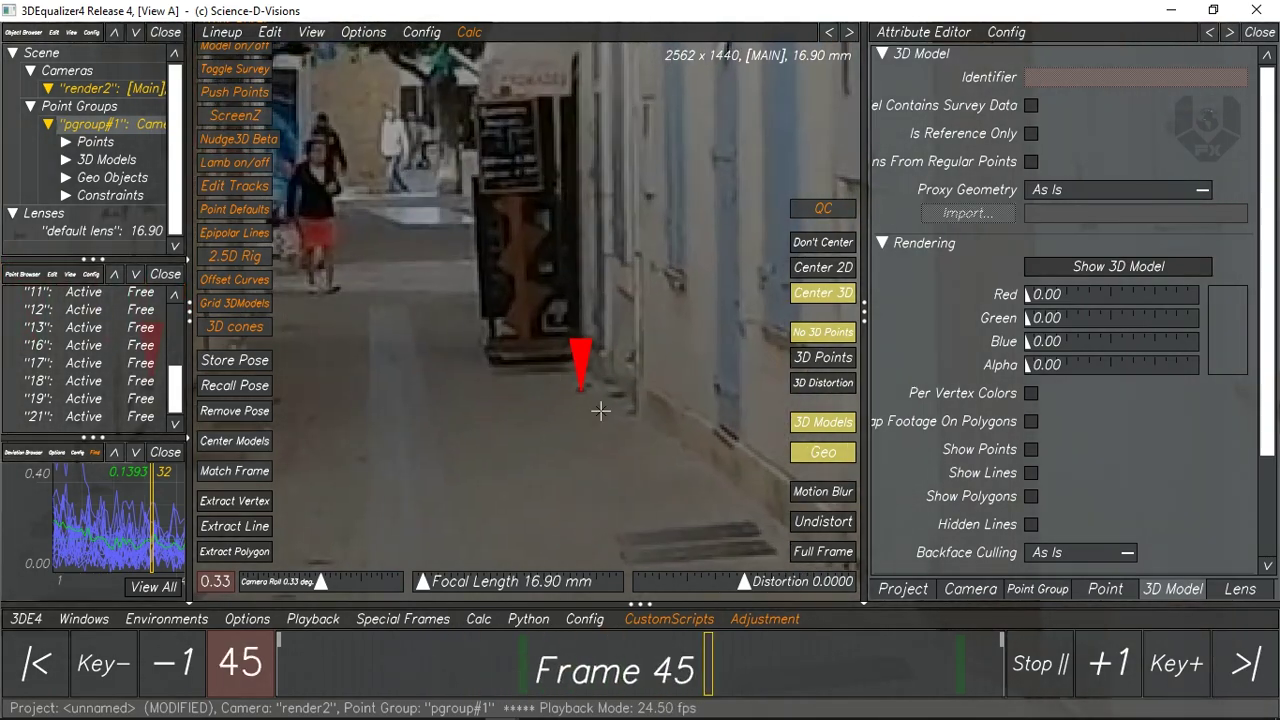
scroll(639, 479, down, 3)
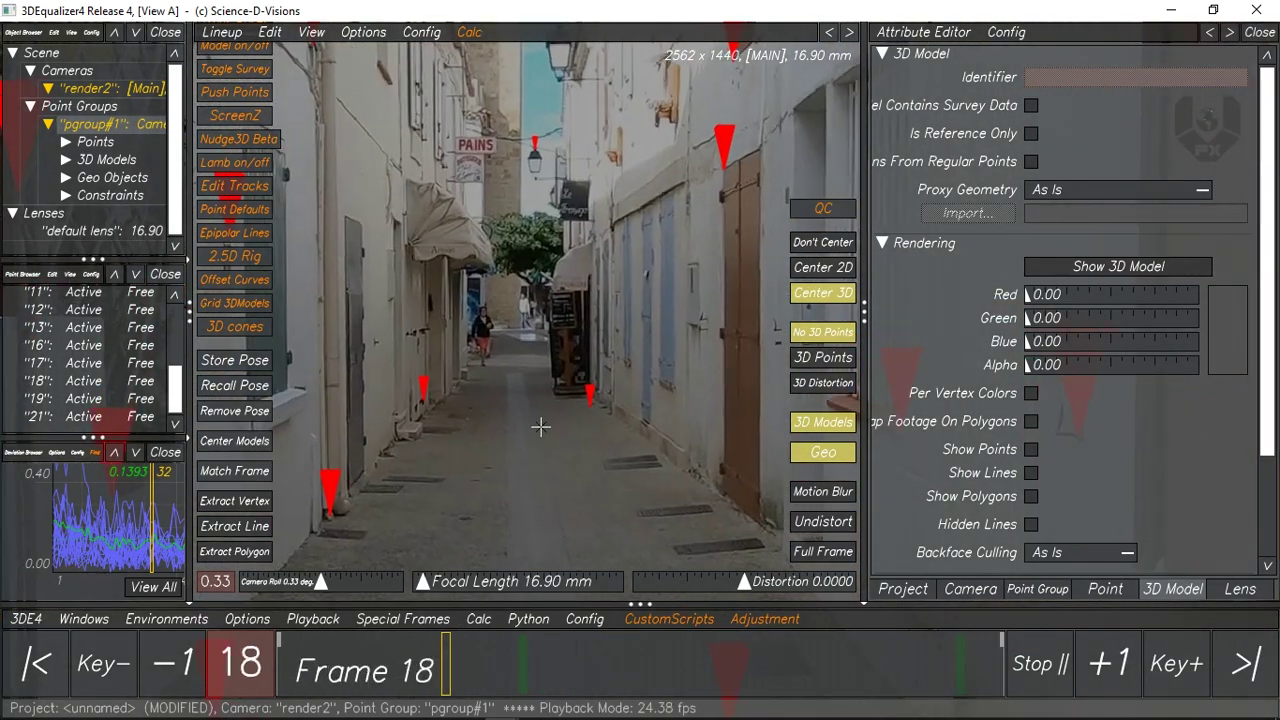